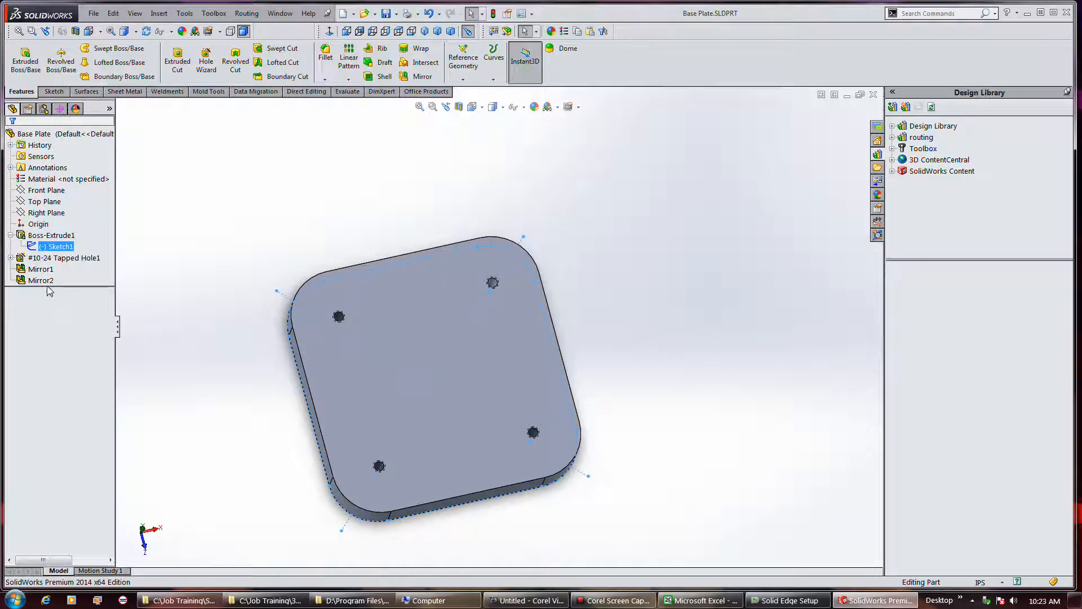
Review the #10-24 tapped hole's specification in the Base Plate and accept it as an ANSI Inch straight tap, through all
right_click(56, 259)
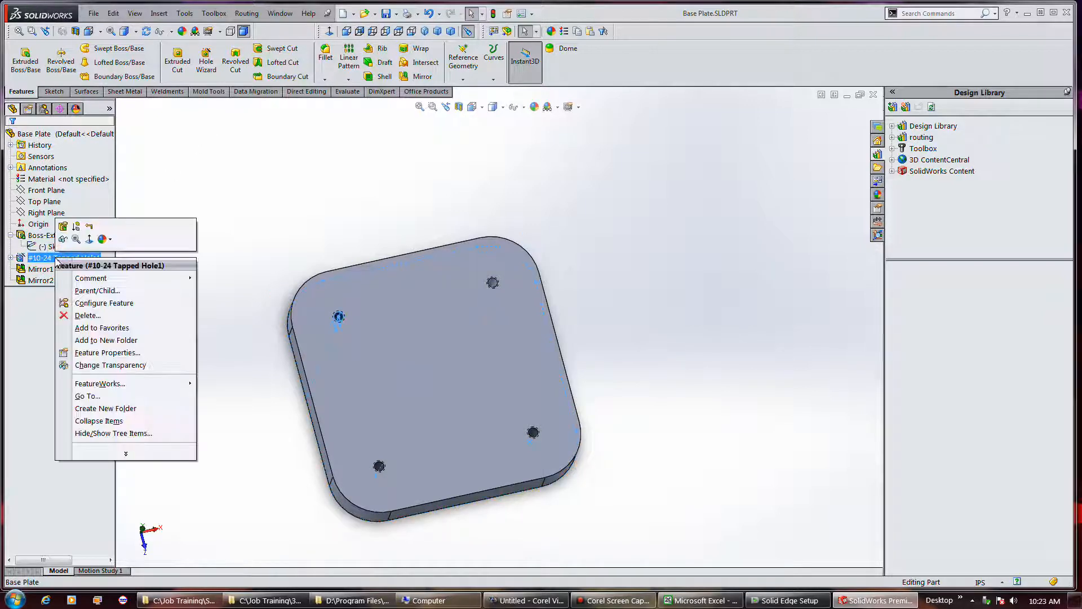
left_click(64, 227)
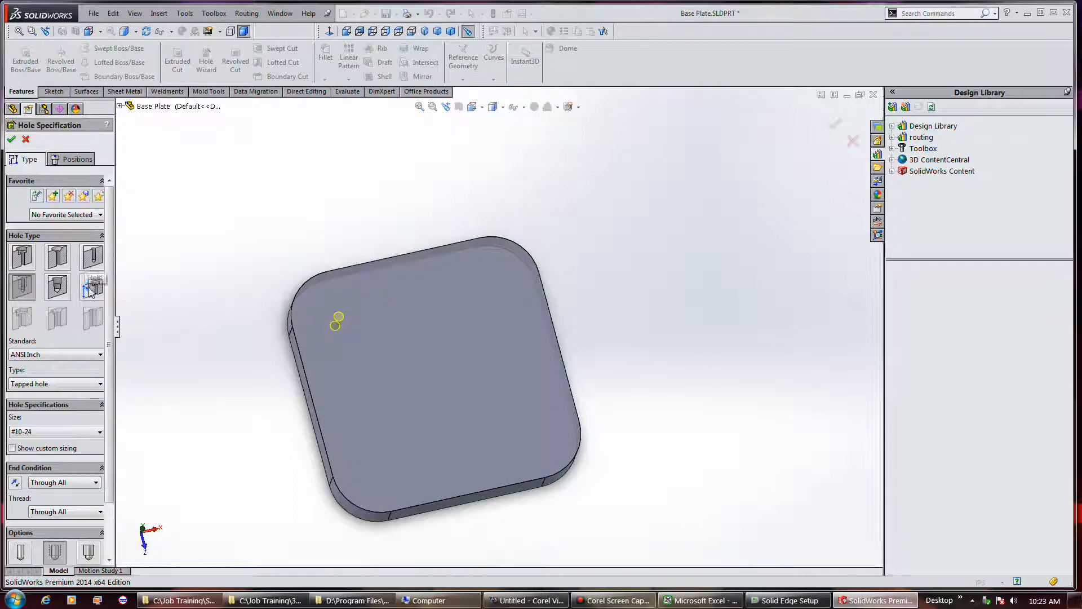
left_click(23, 287)
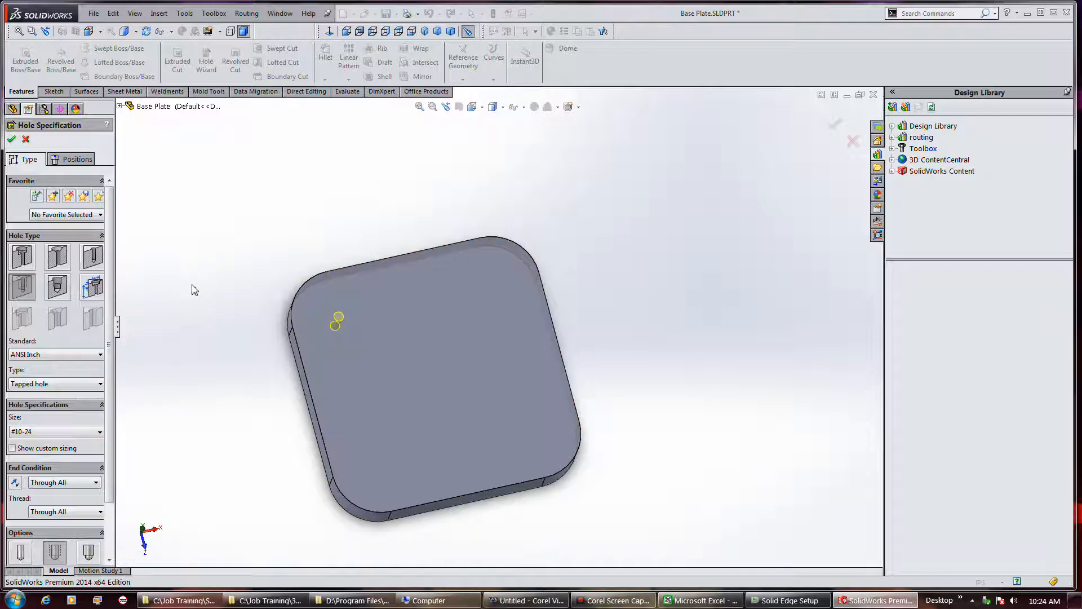
left_click(12, 140)
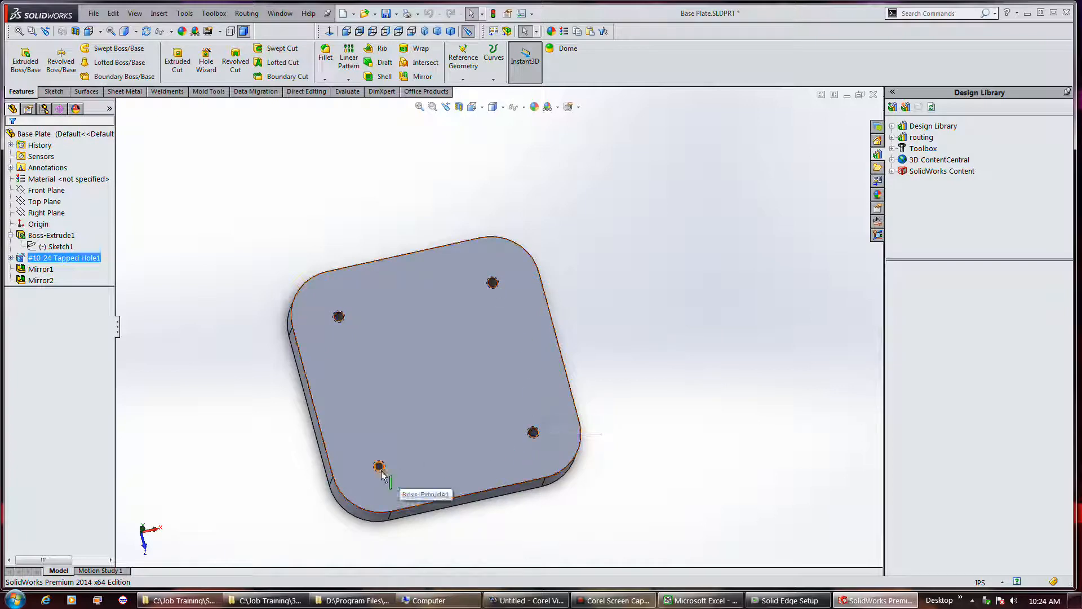
Inspect the four tapped holes on the base plate up close and display the dimensions of the plate's base sketch
scroll(515, 249, "down", 5)
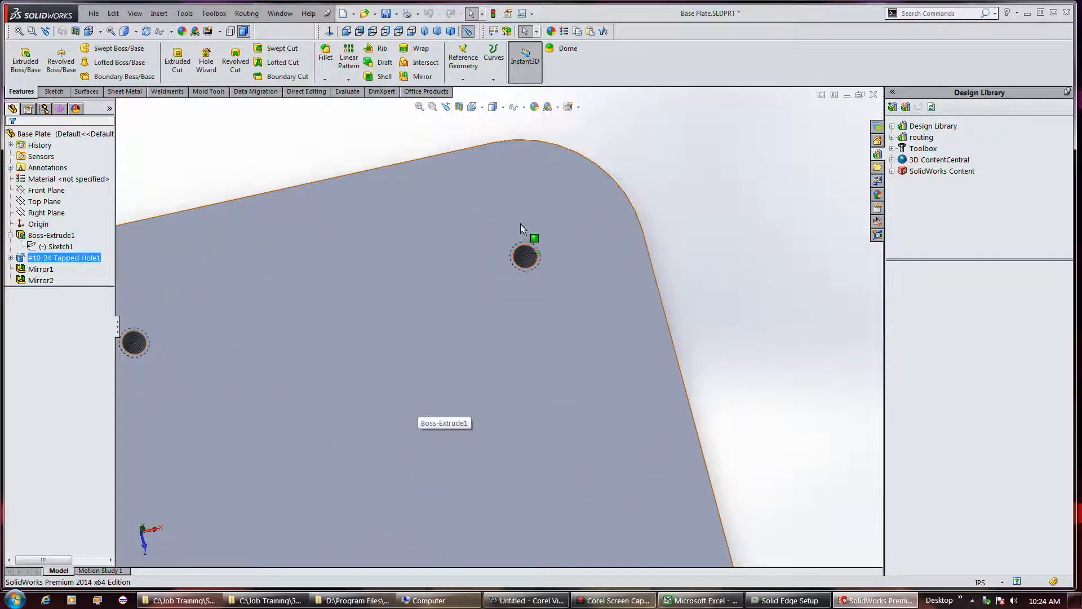
scroll(522, 228, "up", 5)
scroll(531, 490, "down", 5)
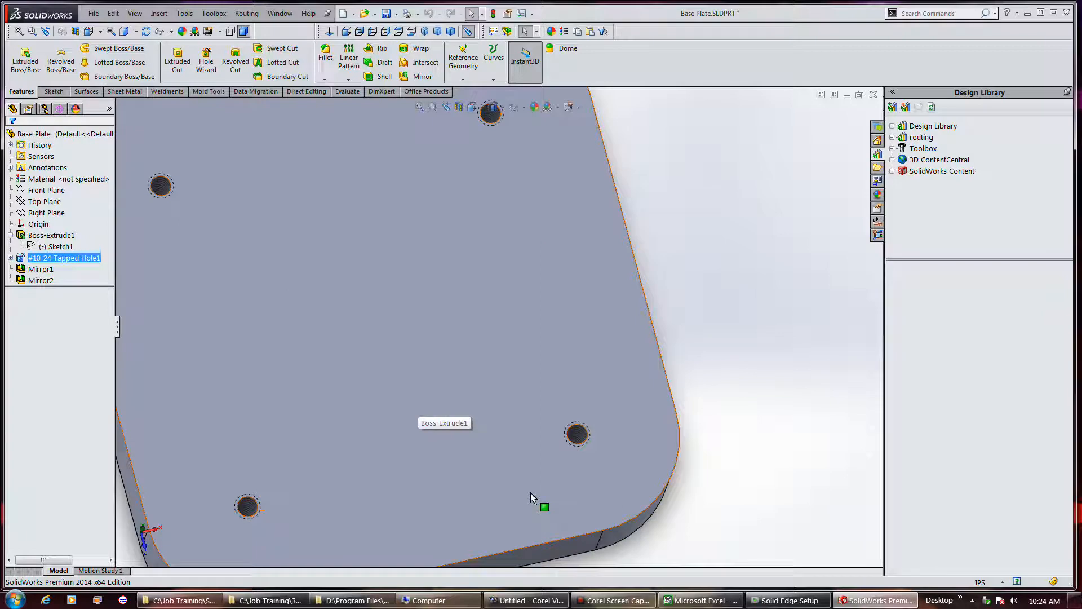
scroll(559, 486, "up", 3)
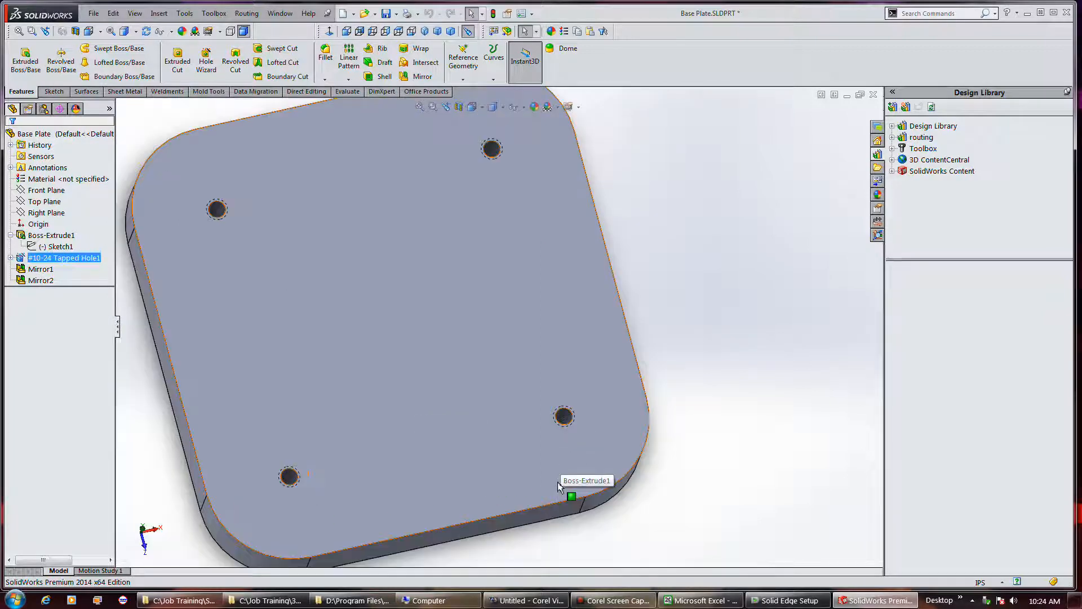
scroll(559, 486, "up", 2)
middle_click_drag(461, 386, 458, 352)
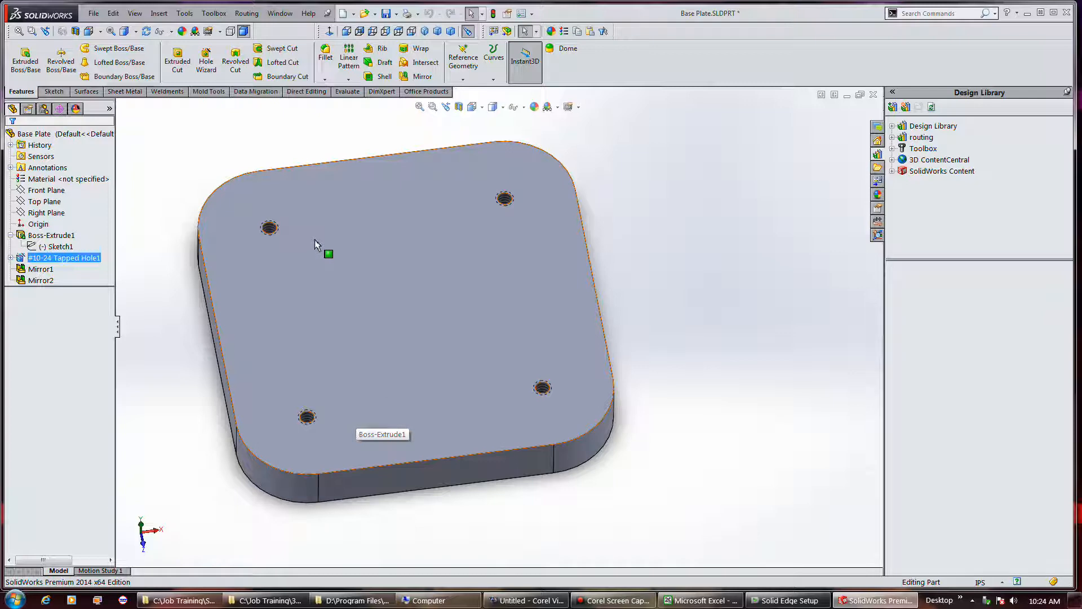
left_click(54, 247)
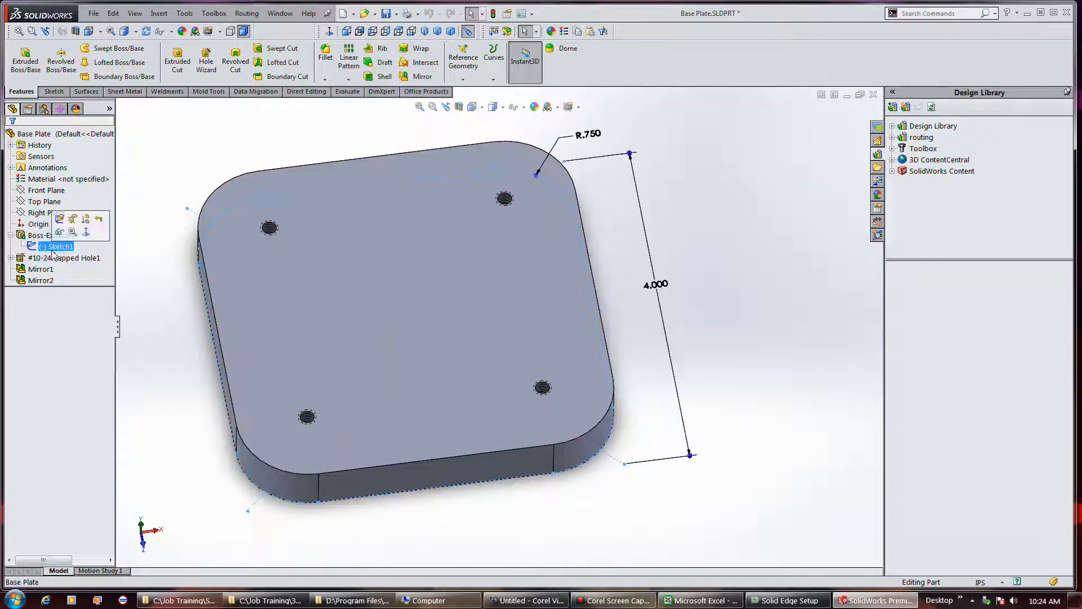
View the Assembly 2 document, switch to the Base Block part and save it
left_click(280, 13)
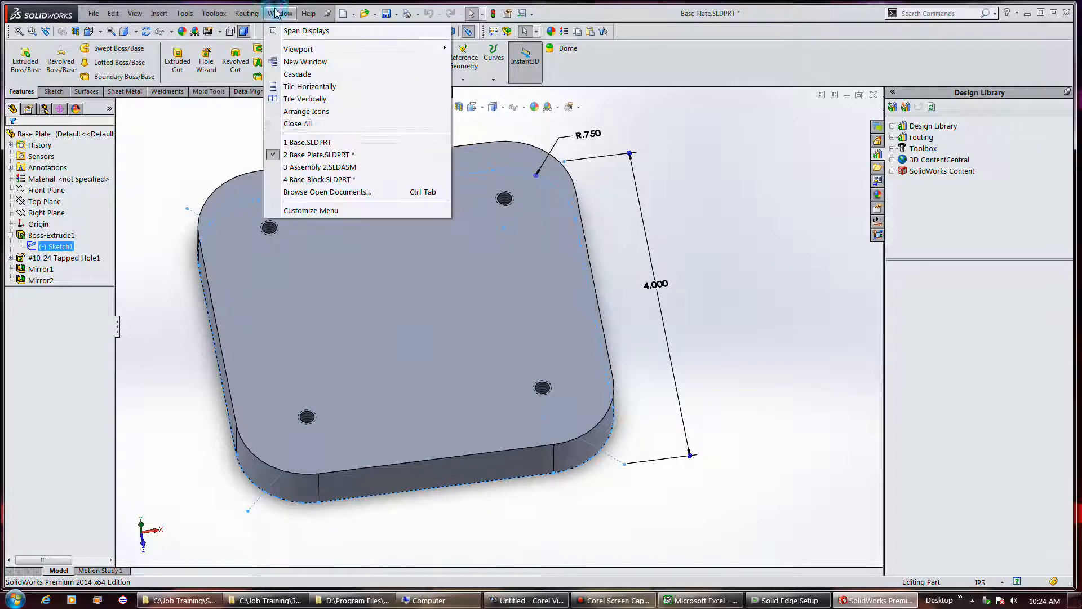
left_click(314, 167)
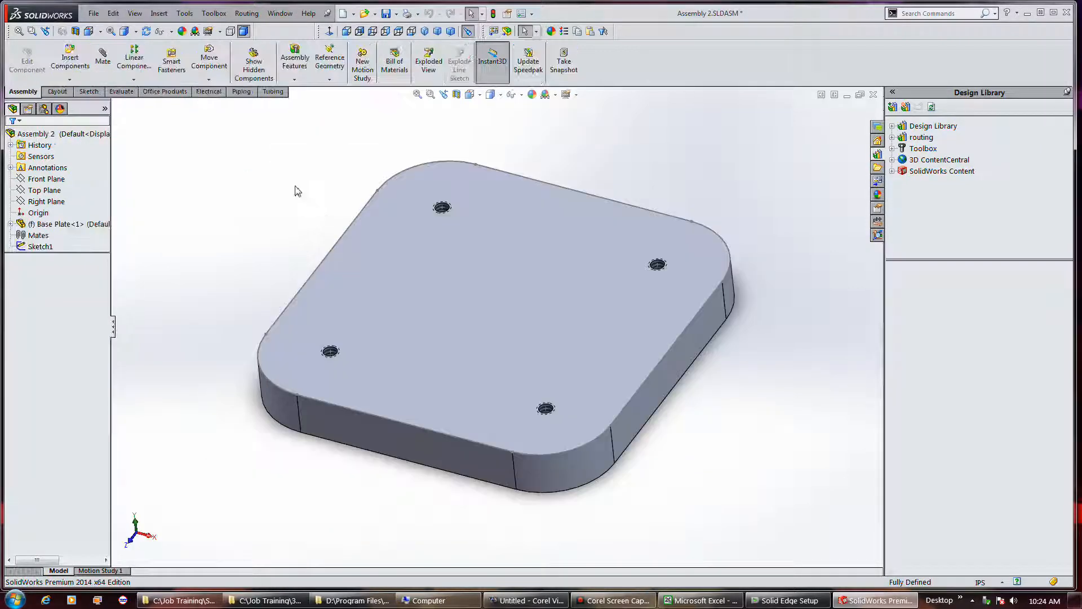
left_click(280, 13)
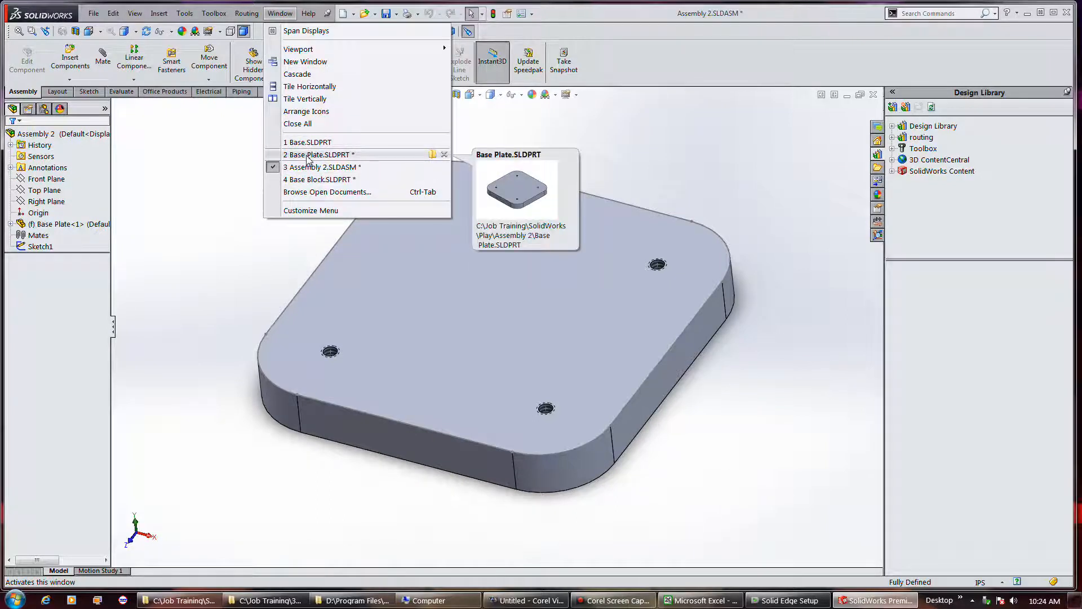
left_click(310, 179)
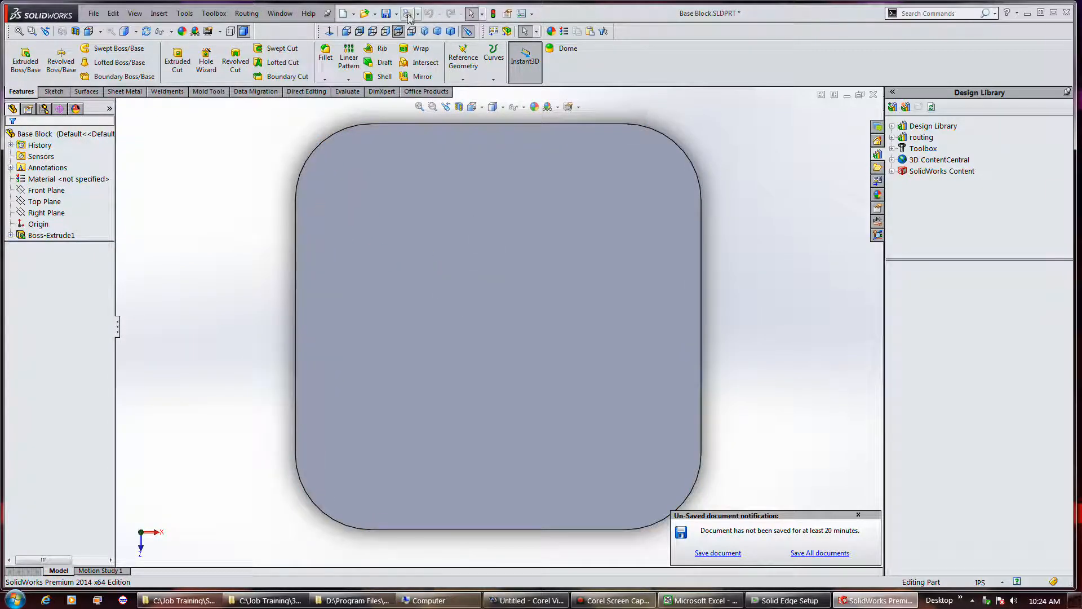
left_click(386, 16)
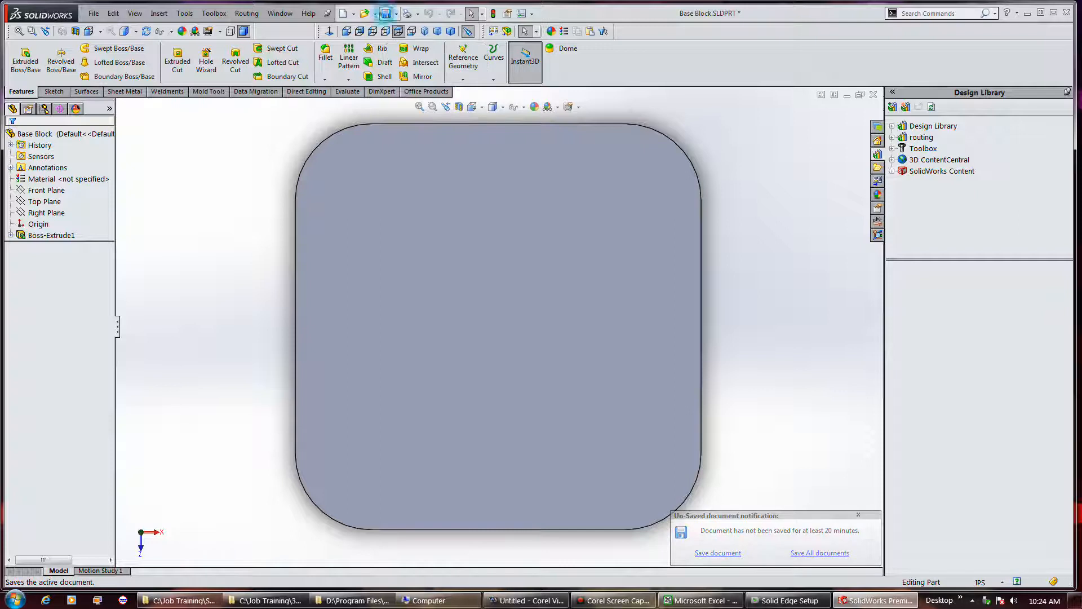
Set up a Hole Wizard counterbore for a #10 socket head cap screw, ANSI Inch, loose fit, through all, on the block's top face
middle_click_drag(297, 254, 297, 197)
key("Escape")
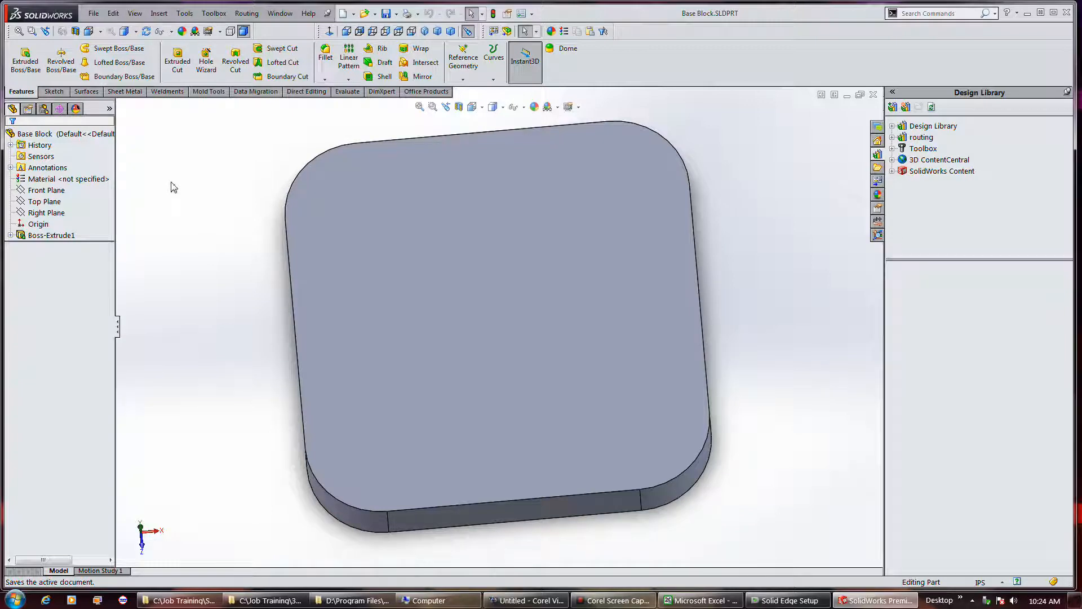
left_click(207, 59)
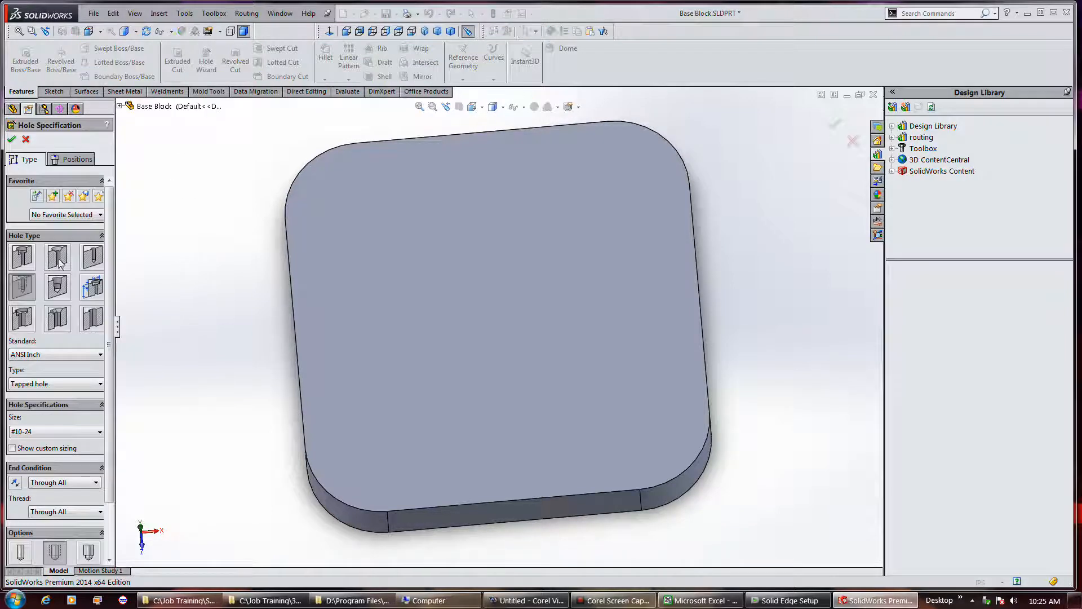
left_click(26, 260)
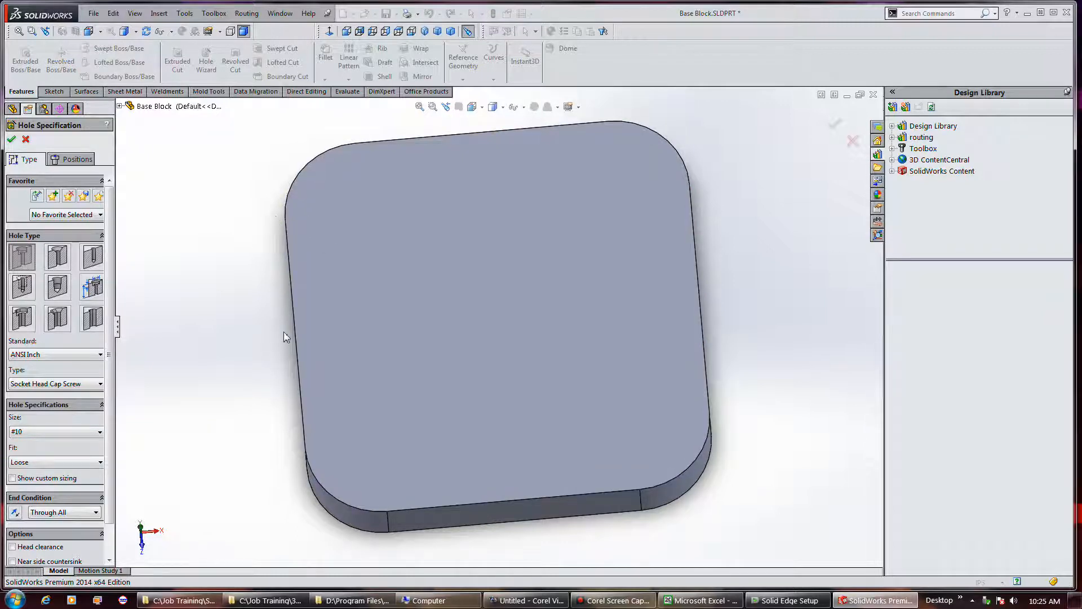
left_click(68, 163)
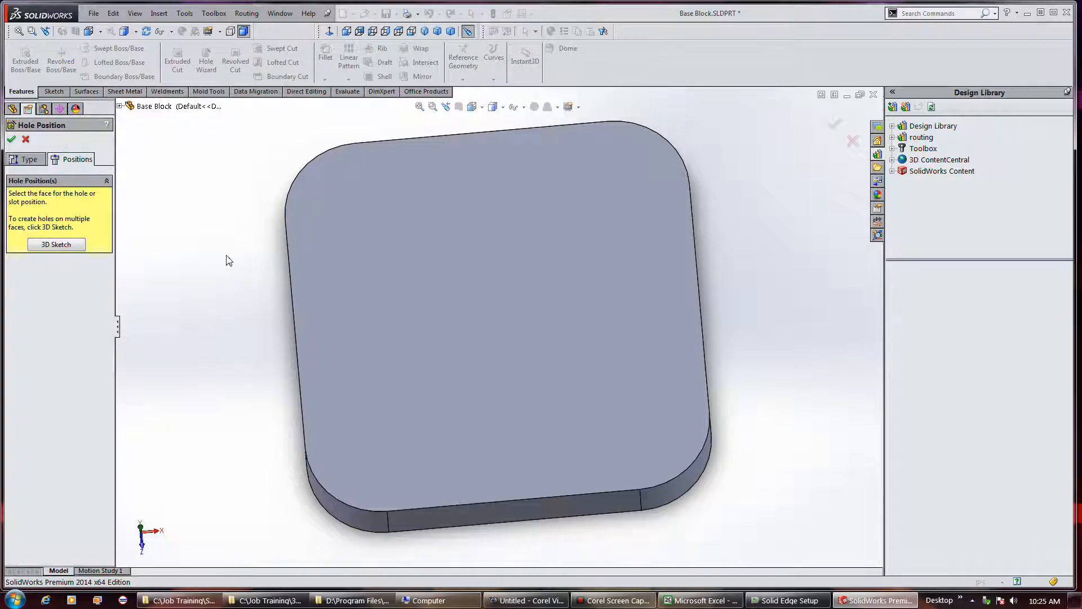
left_click(362, 229)
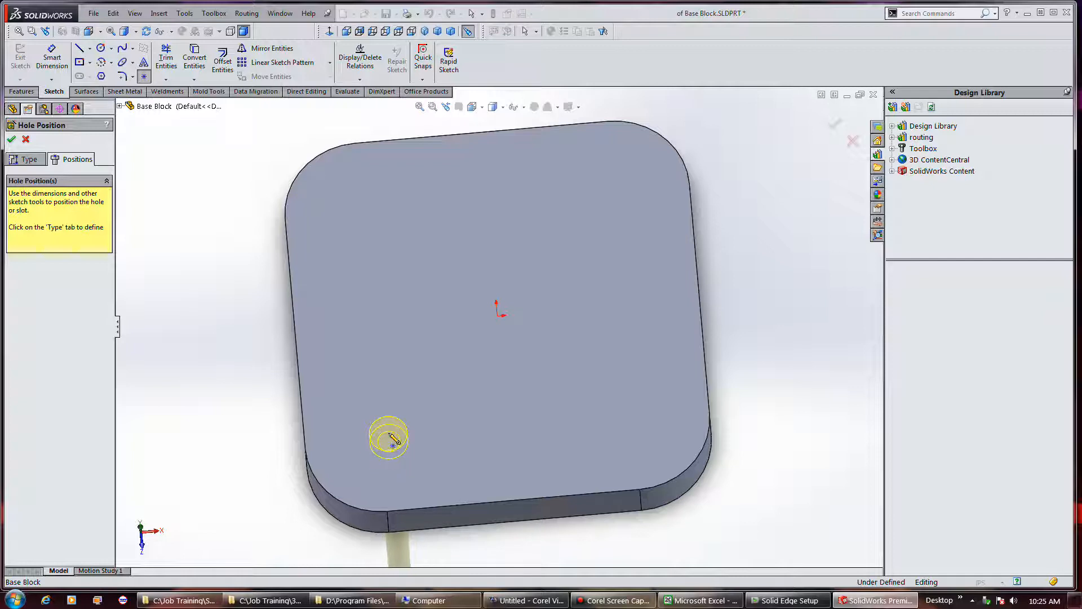
Place four counterbored holes at the centres of the block's rounded corner arcs and finish the hole feature
left_click(391, 434)
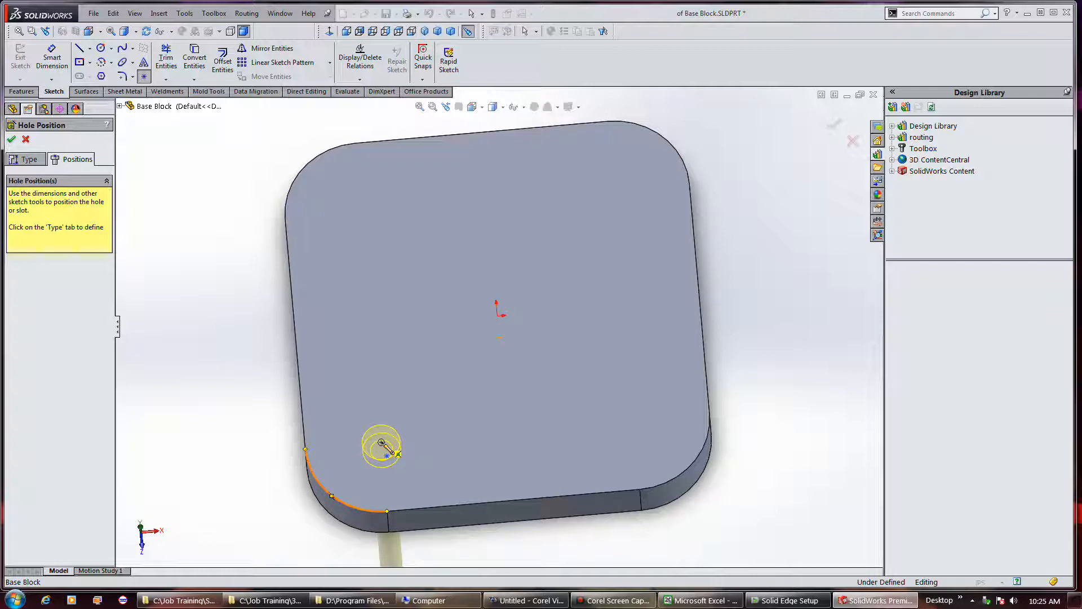
left_click(382, 443)
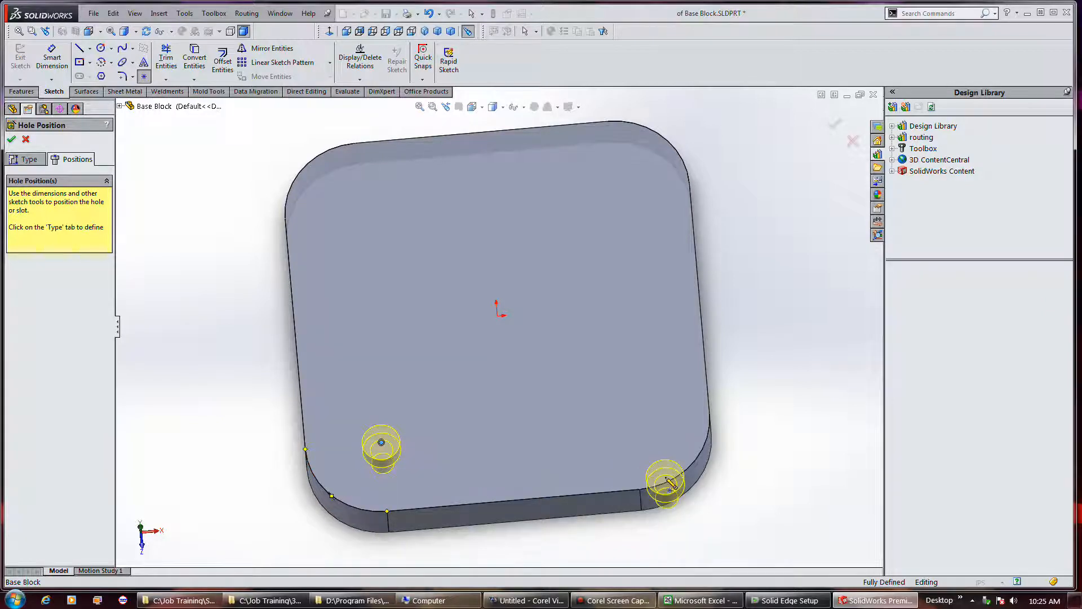
left_click(634, 420)
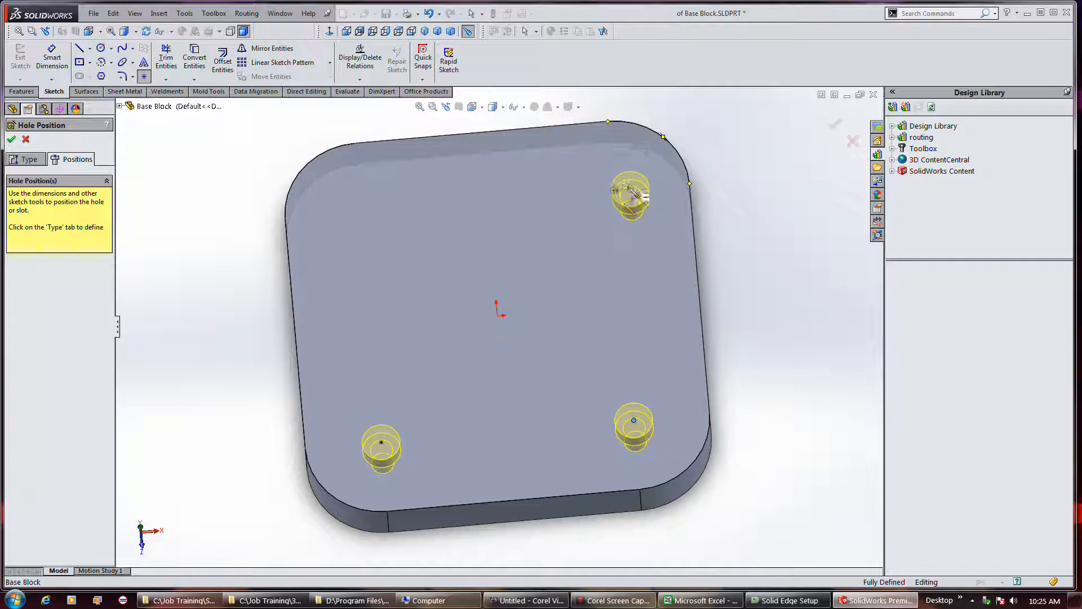
left_click(614, 190)
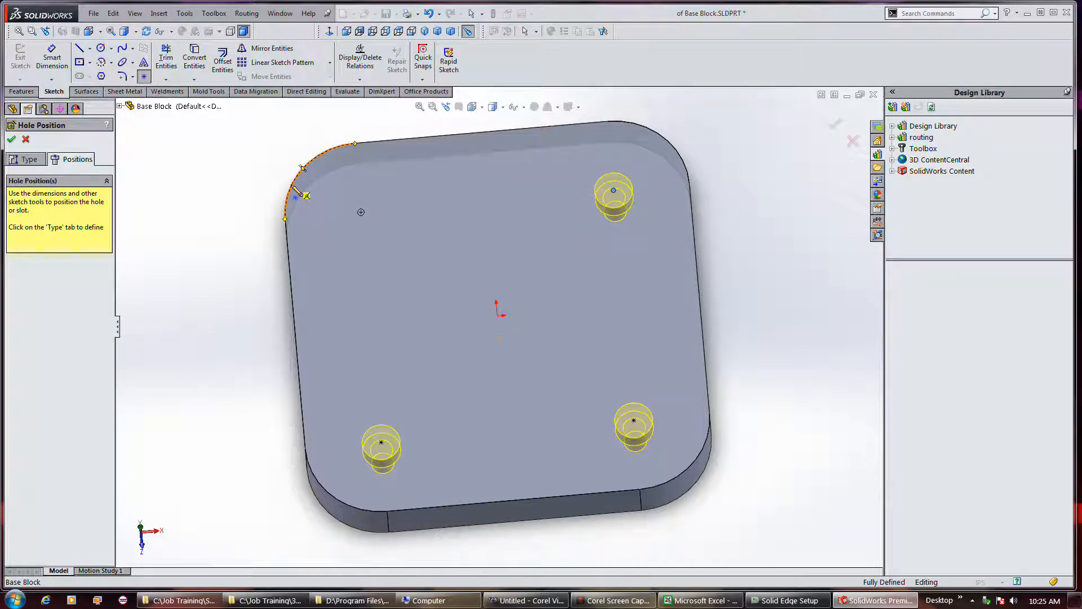
left_click(361, 212)
left_click(11, 139)
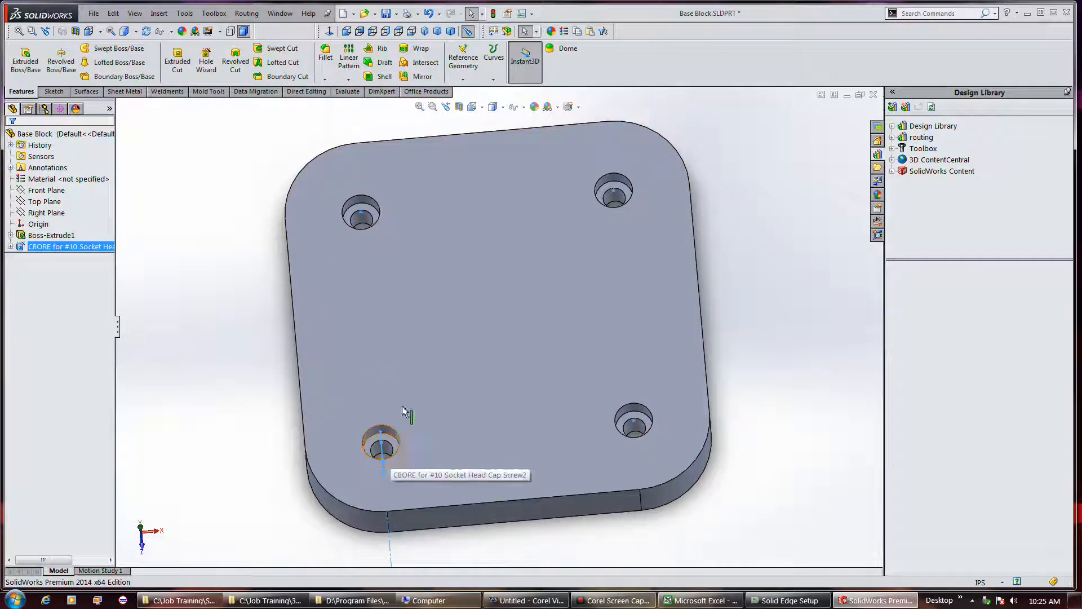
Examine the shaded cosmetic threads option in the Detailing document properties and accept the settings
left_click(521, 15)
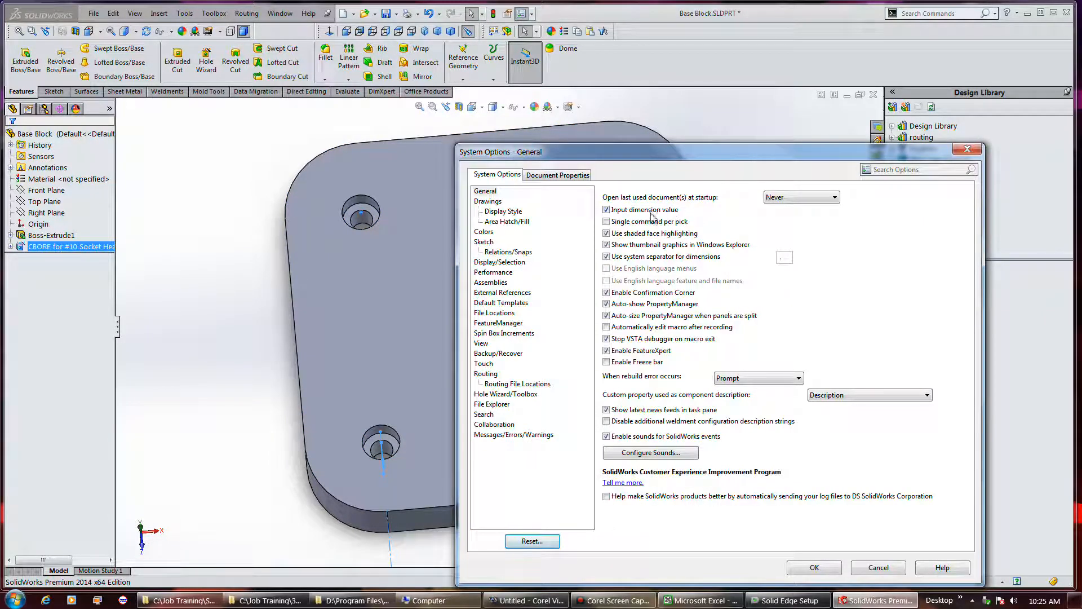
left_click(556, 176)
left_click(490, 242)
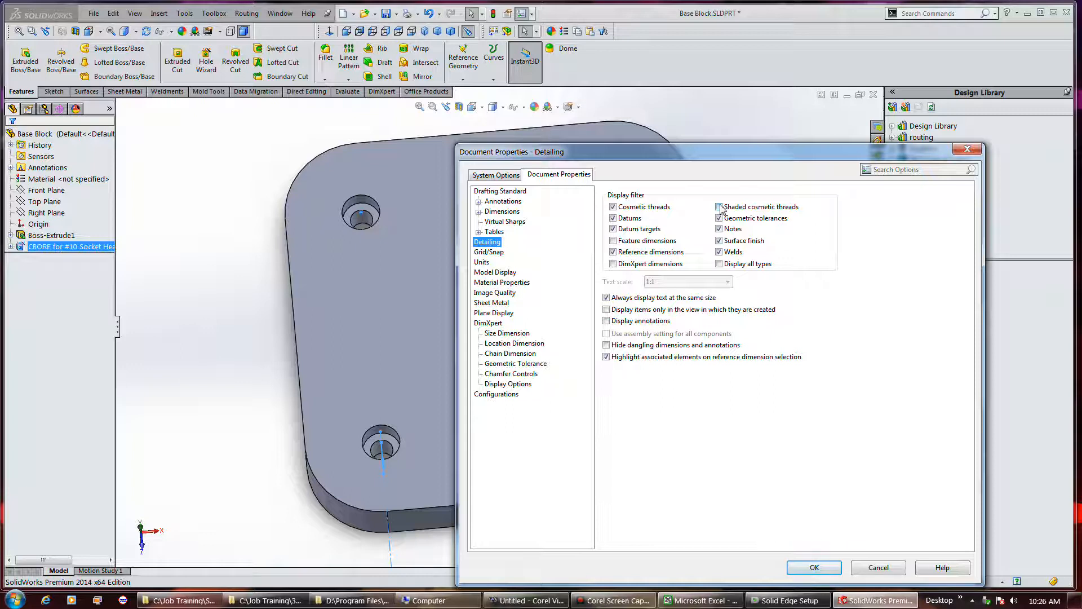
left_click(815, 568)
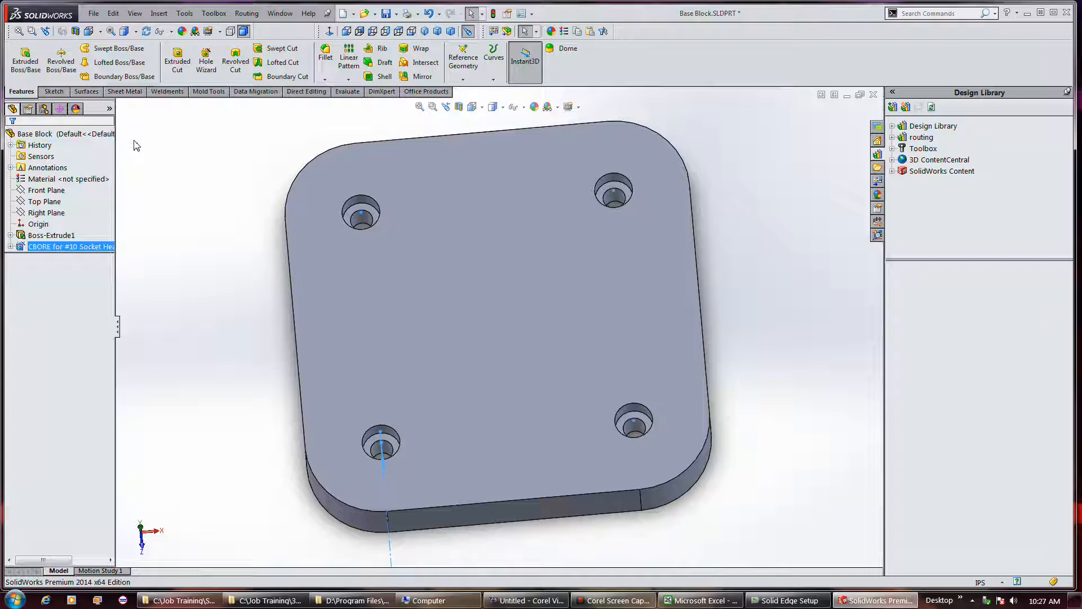
Sketch a 1 in by 1 in center rectangle at the origin on the block's top face
left_click(54, 92)
left_click(21, 57)
left_click(544, 349)
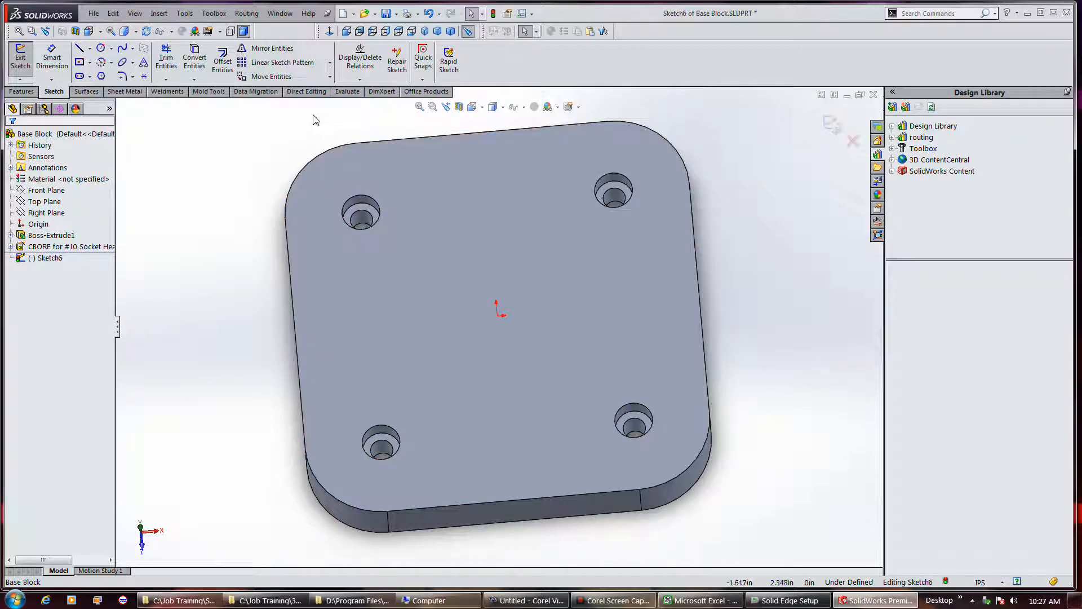
left_click(79, 62)
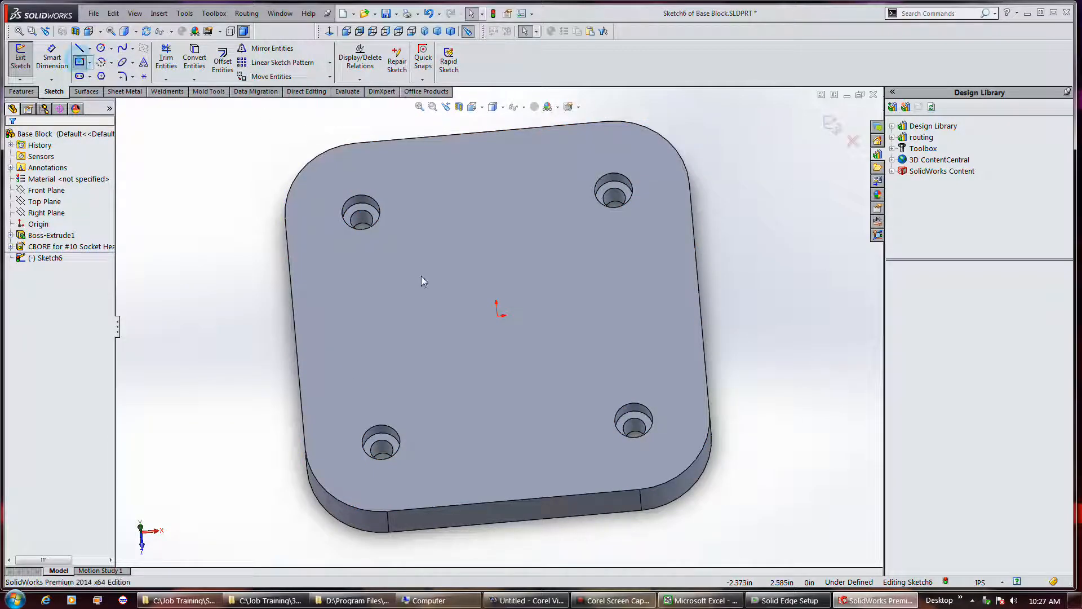
left_click(497, 316)
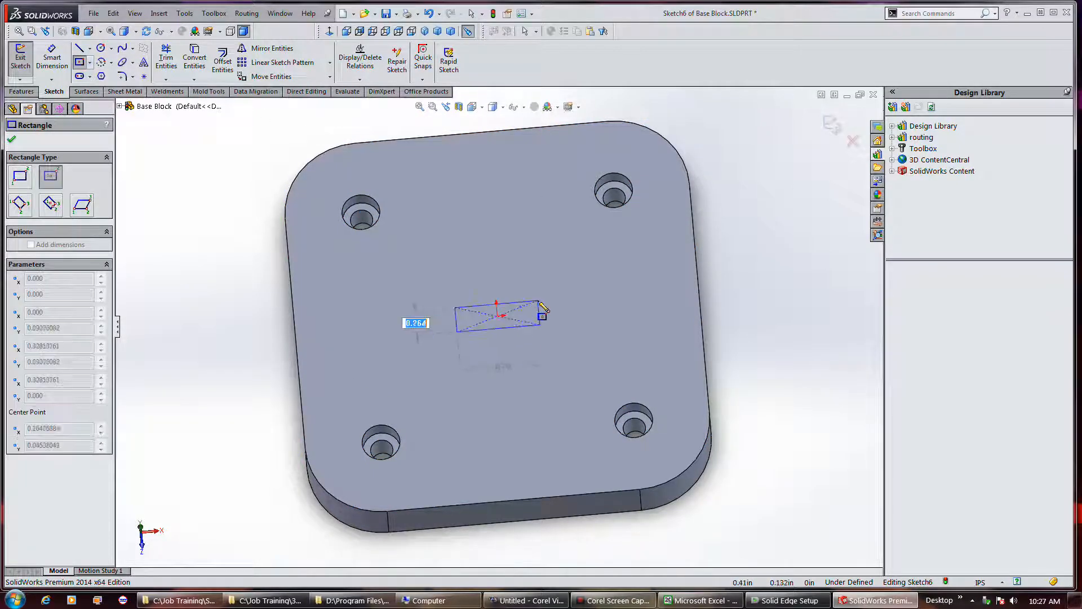
type("1")
key("Return")
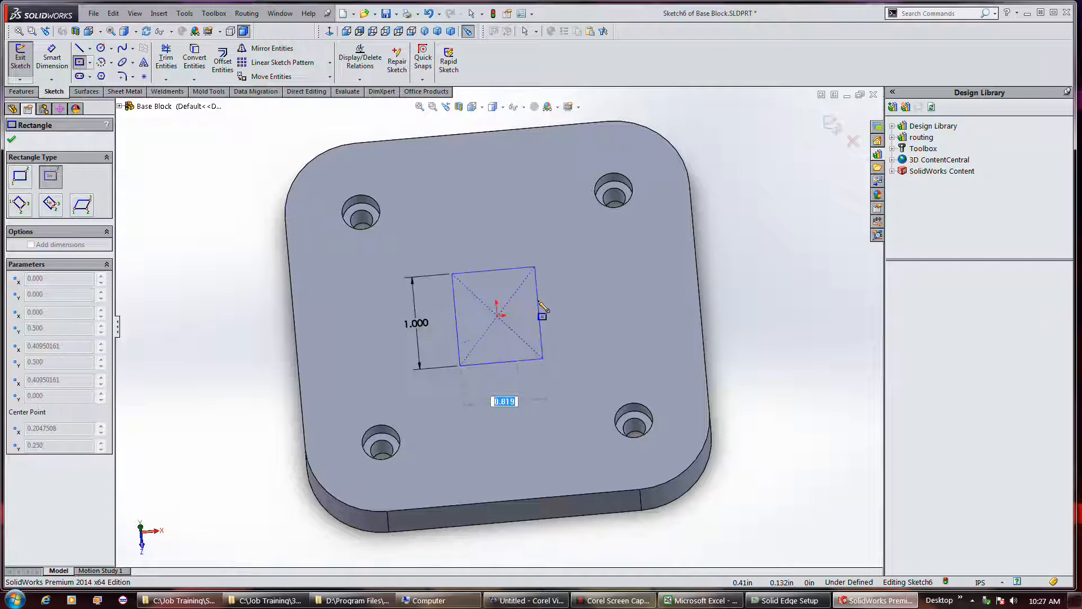
type("1")
key("Return")
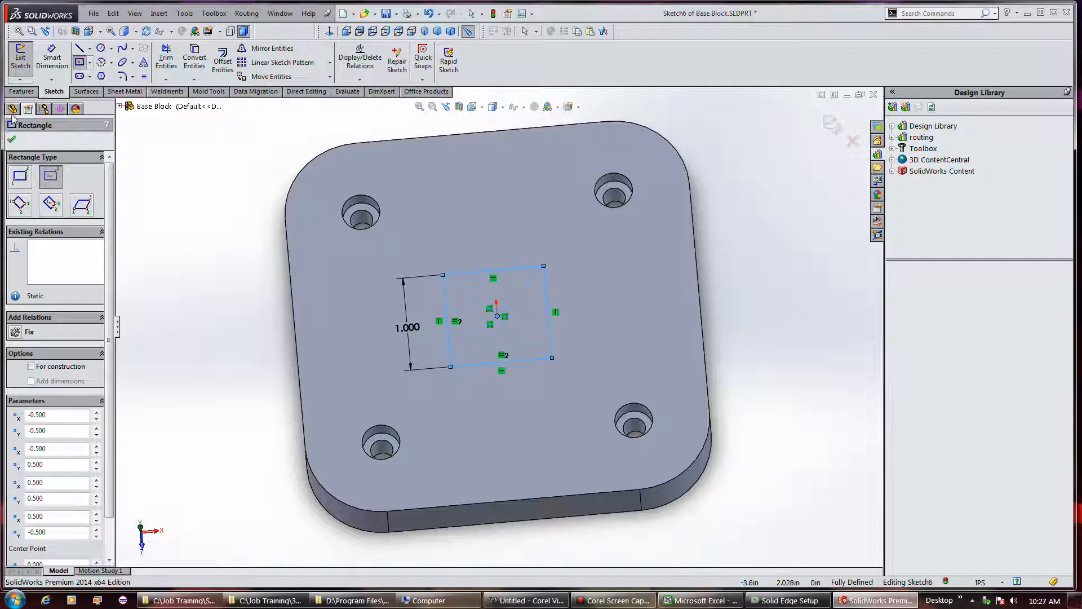
Extrude the center square sketch upward as a 1.5 in blind boss merged with the block
left_click(21, 61)
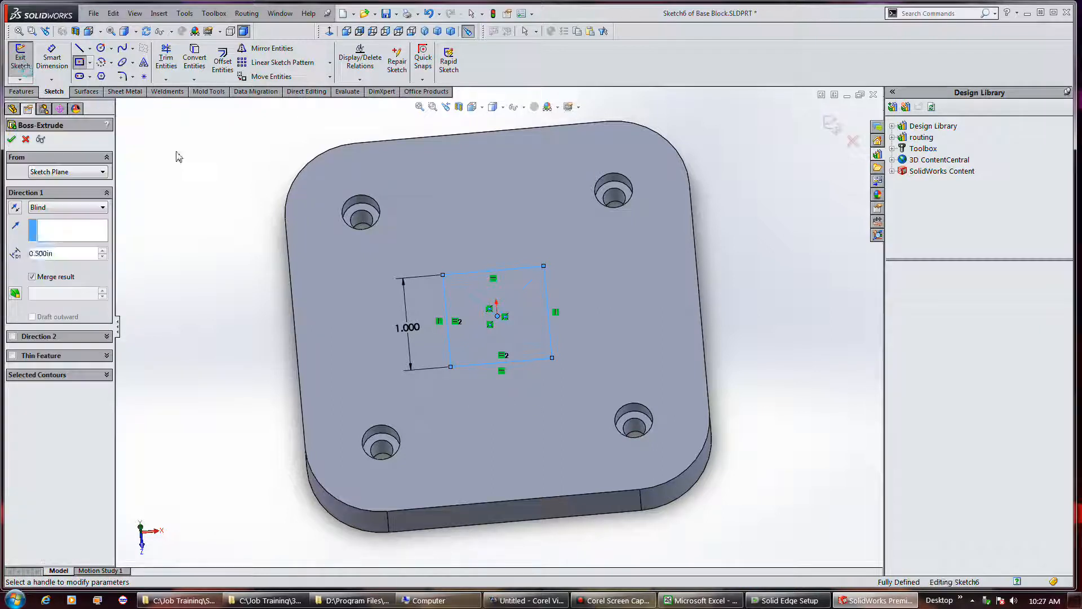
middle_click_drag(503, 389, 499, 282)
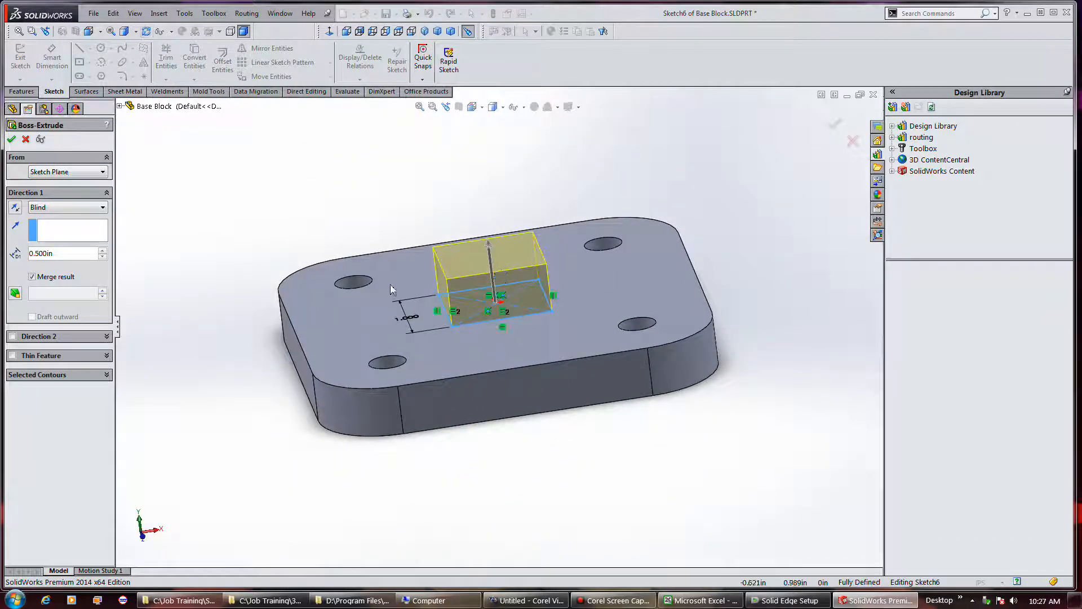
left_click_drag(81, 252, 40, 251)
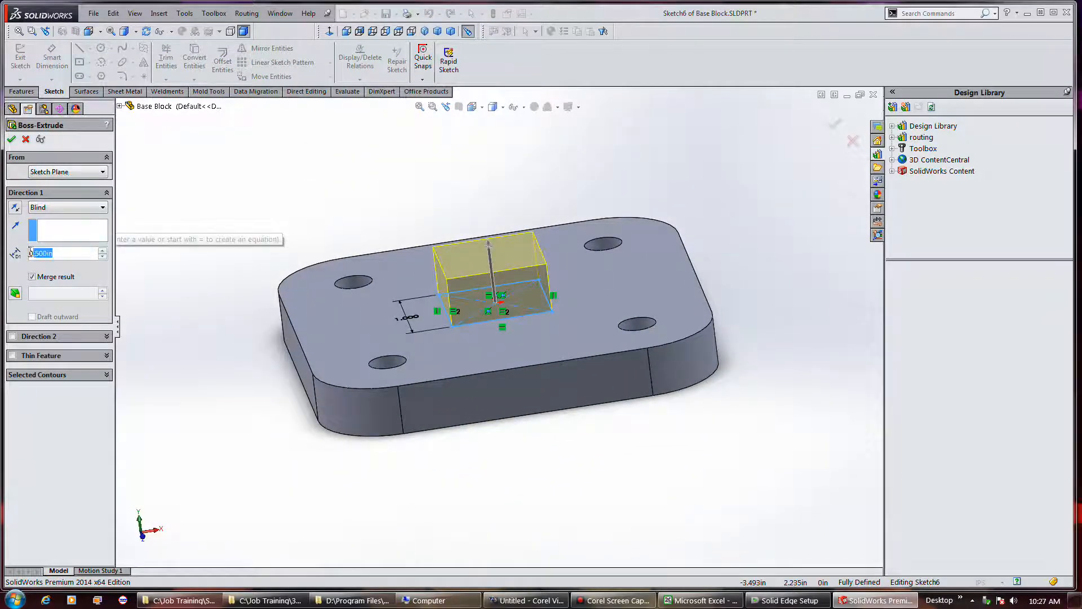
type("1.8")
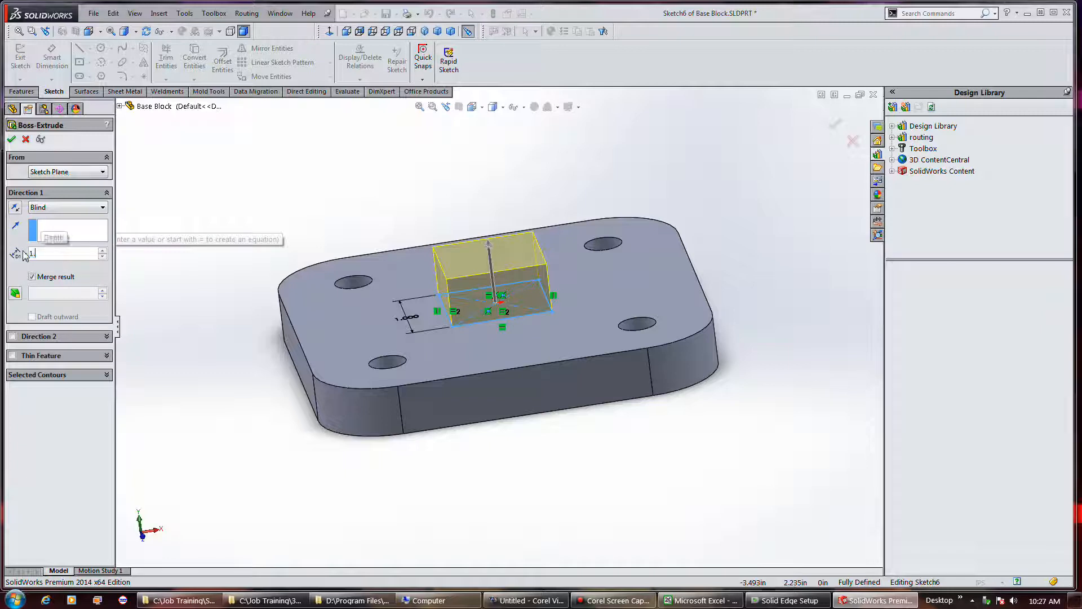
key("Return")
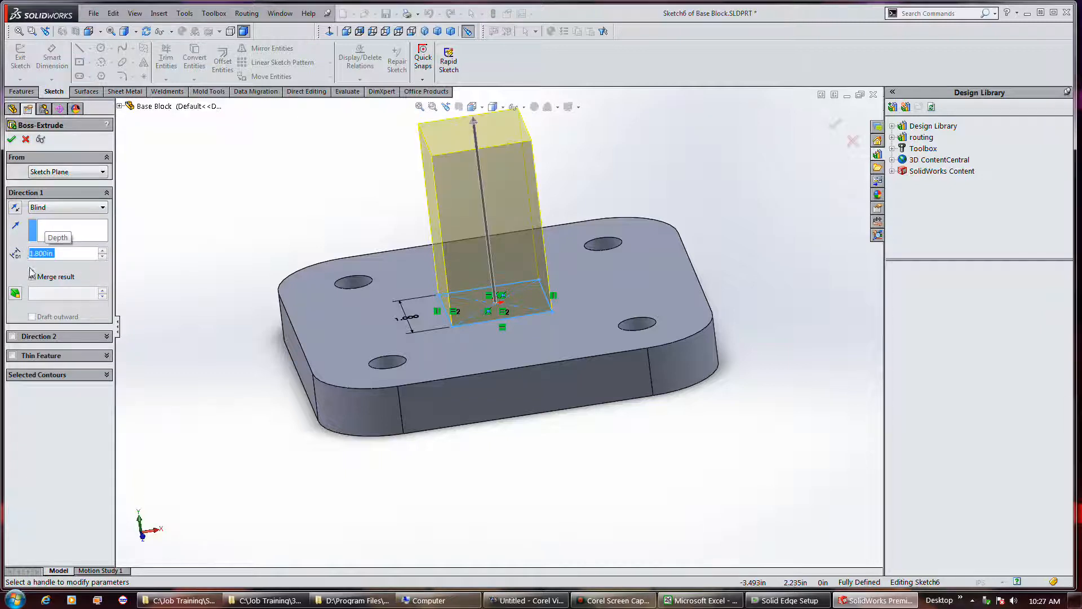
type("1.5")
key("Return")
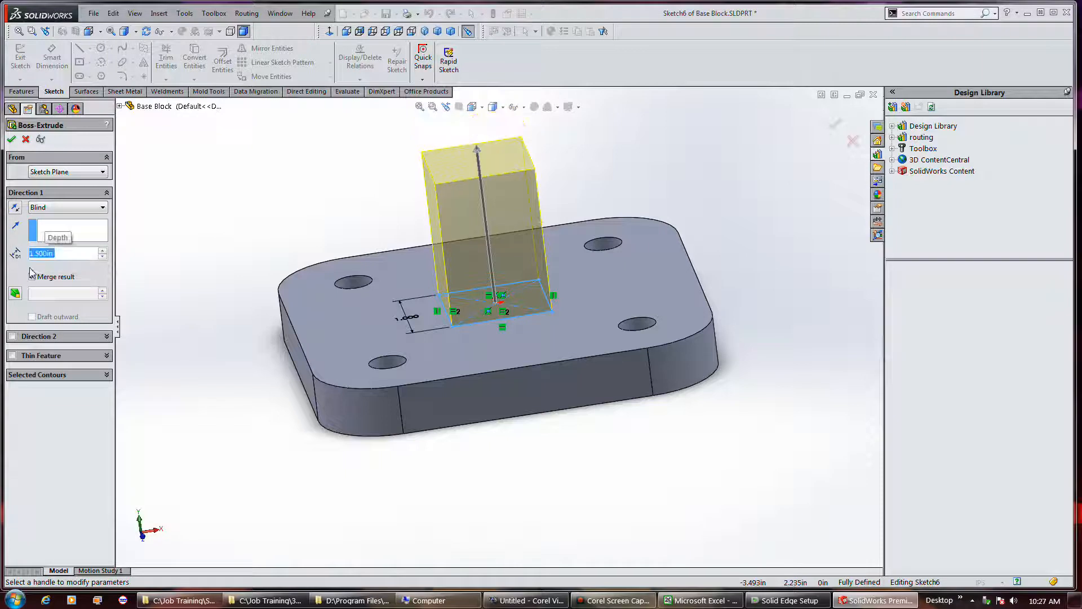
middle_click_drag(524, 441, 543, 423)
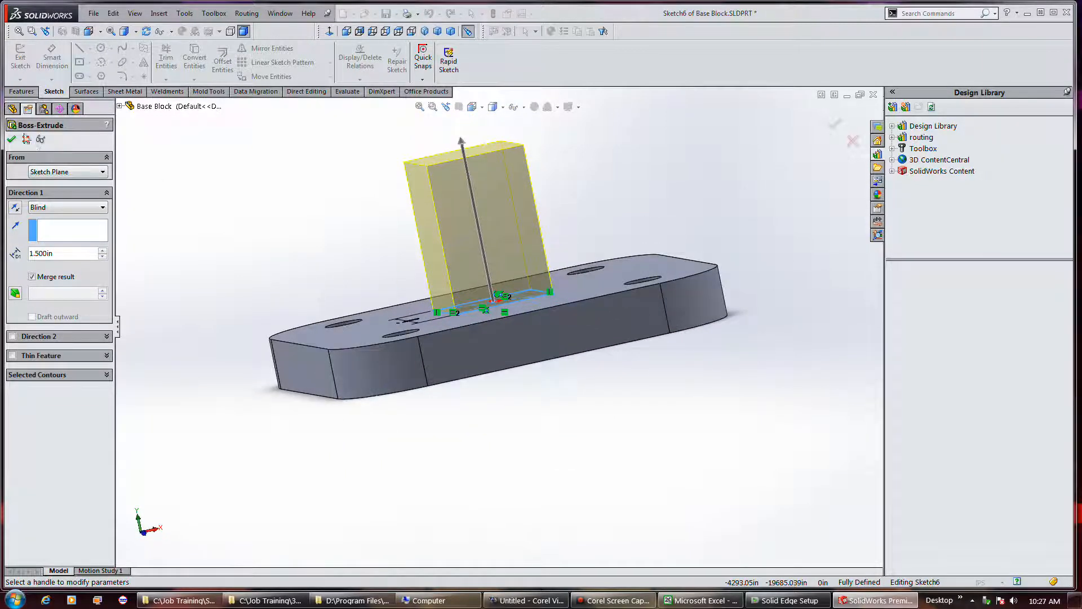
left_click(11, 140)
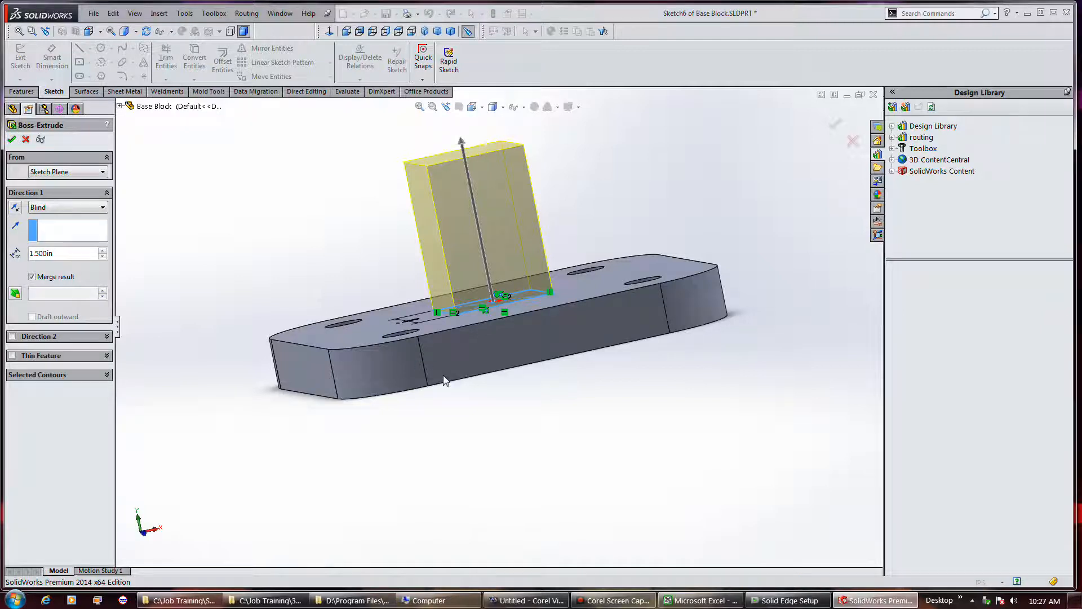
mouse_move(563, 452)
middle_mouse_down()
mouse_move(536, 459)
mouse_move(555, 463)
mouse_move(547, 459)
middle_mouse_up()
key("Escape")
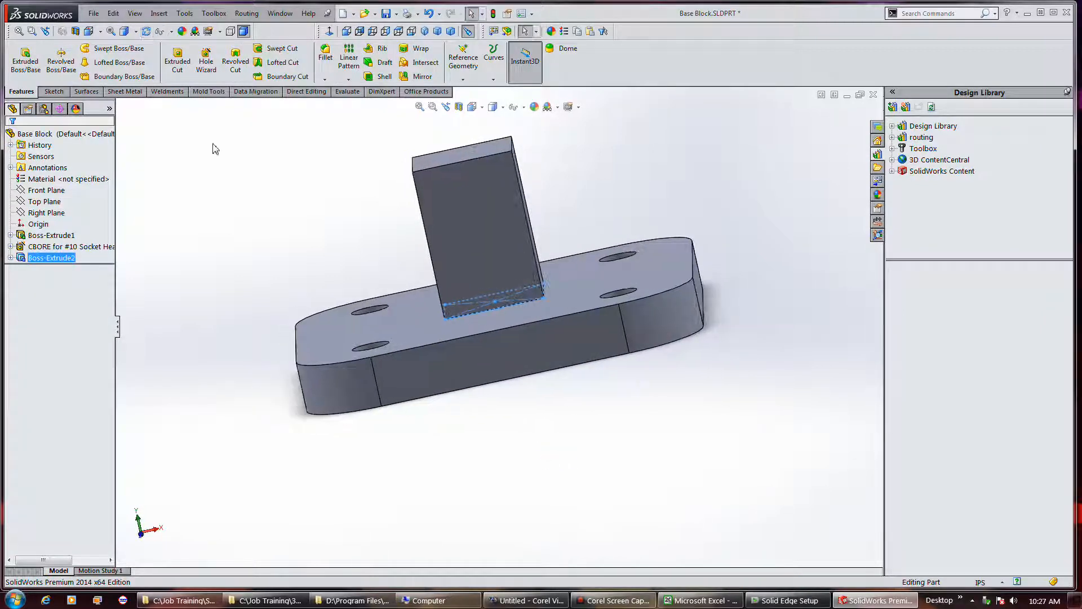
Start an extruded cut sketch on the post's front face with a 0.6 in vertical construction line down from the top edge's midpoint
left_click(186, 74)
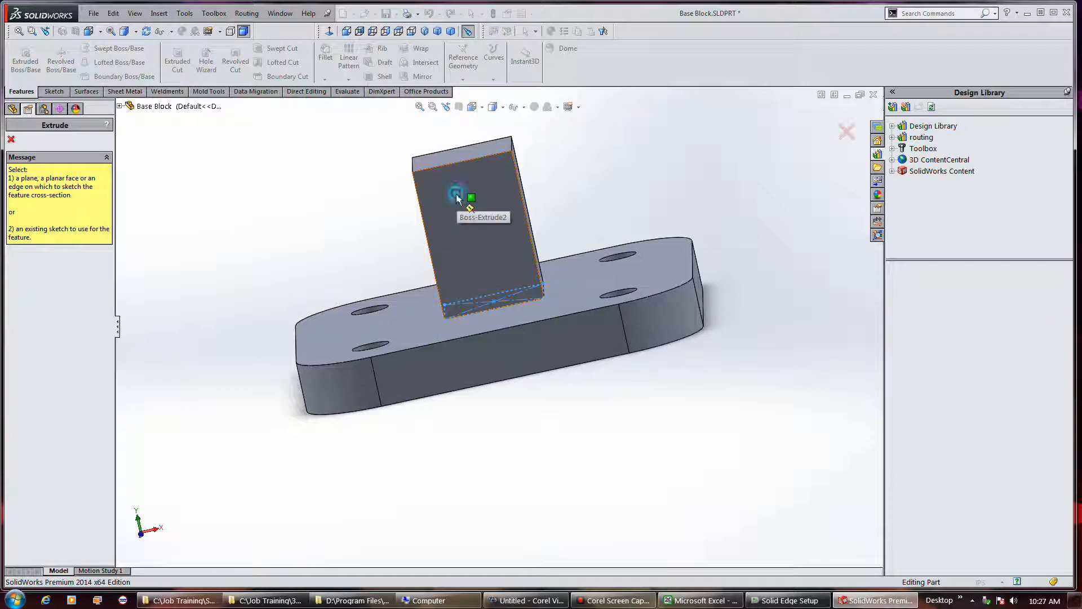
left_click(460, 183)
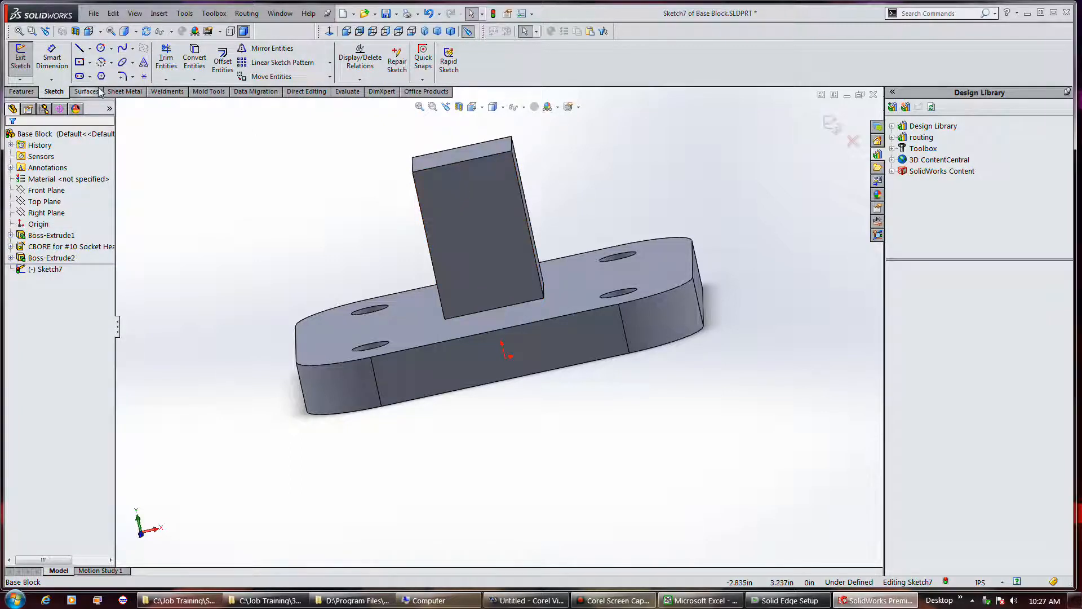
left_click(78, 51)
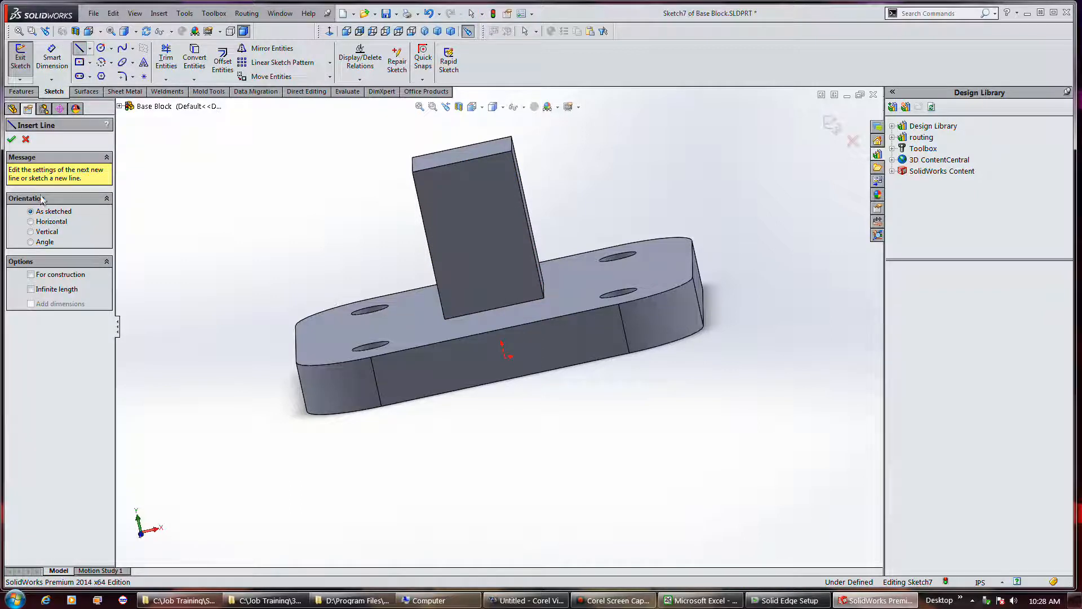
left_click(48, 274)
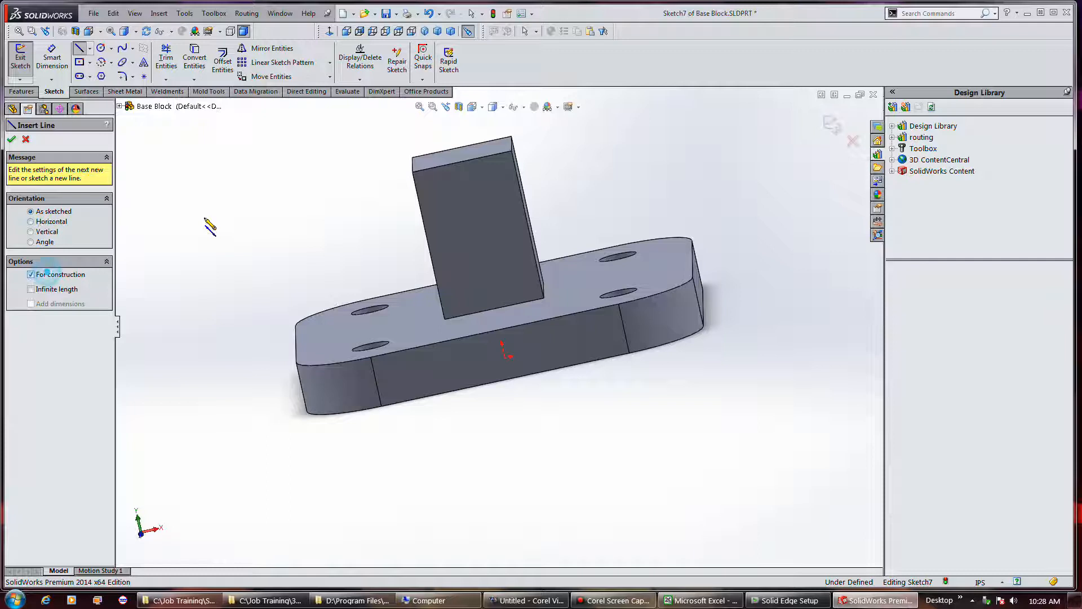
left_click(462, 162)
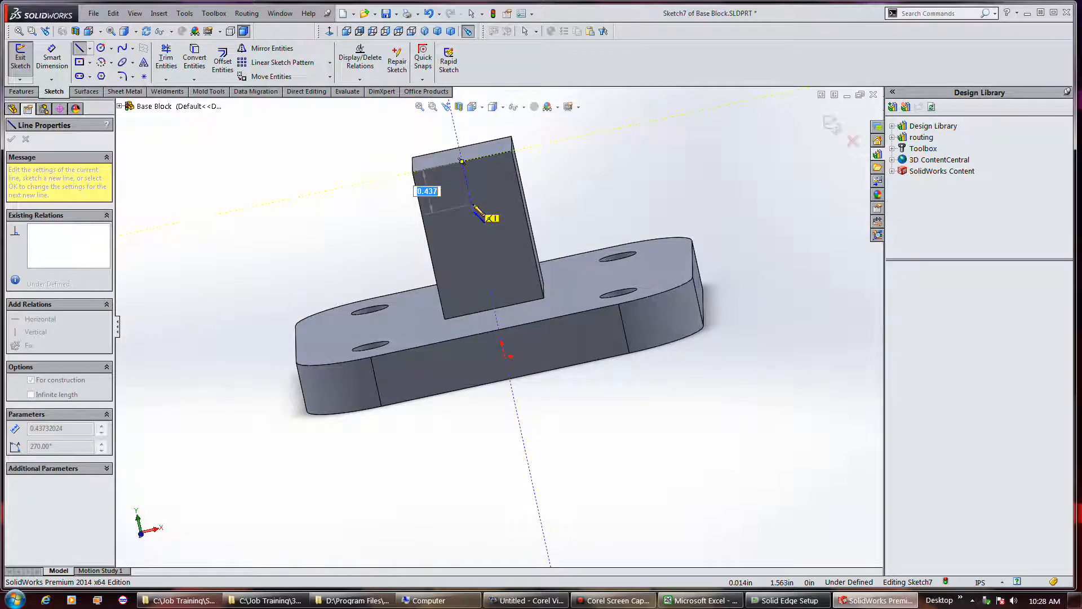
type(".6")
key("Return")
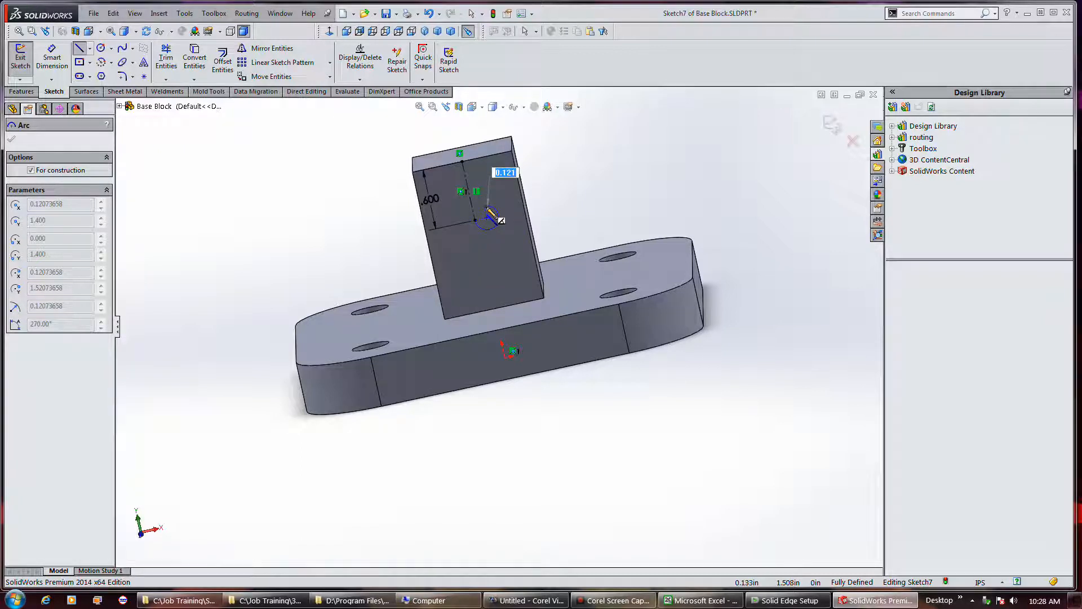
Sketch a 0.5 in diameter circle centred on the lower end of the construction line
left_click(100, 49)
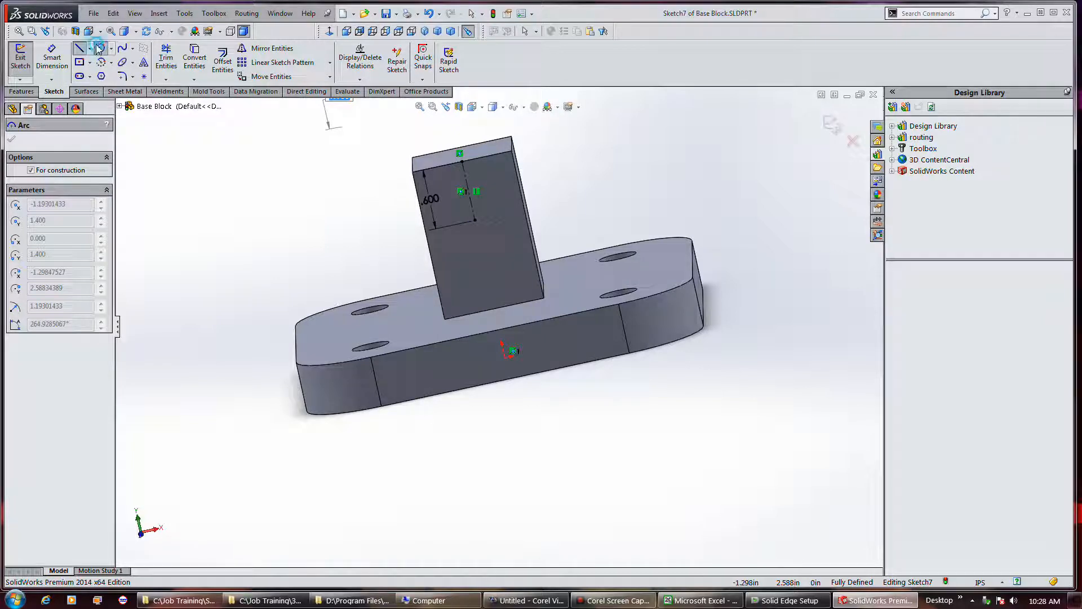
left_click(475, 221)
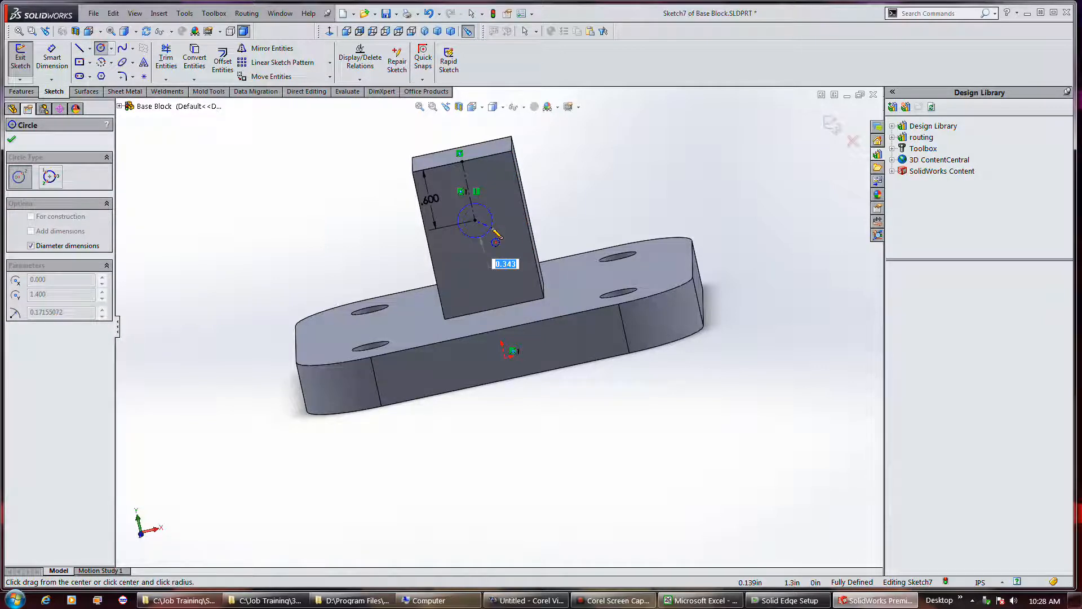
key("BackSpace")
type(".5")
key("Return")
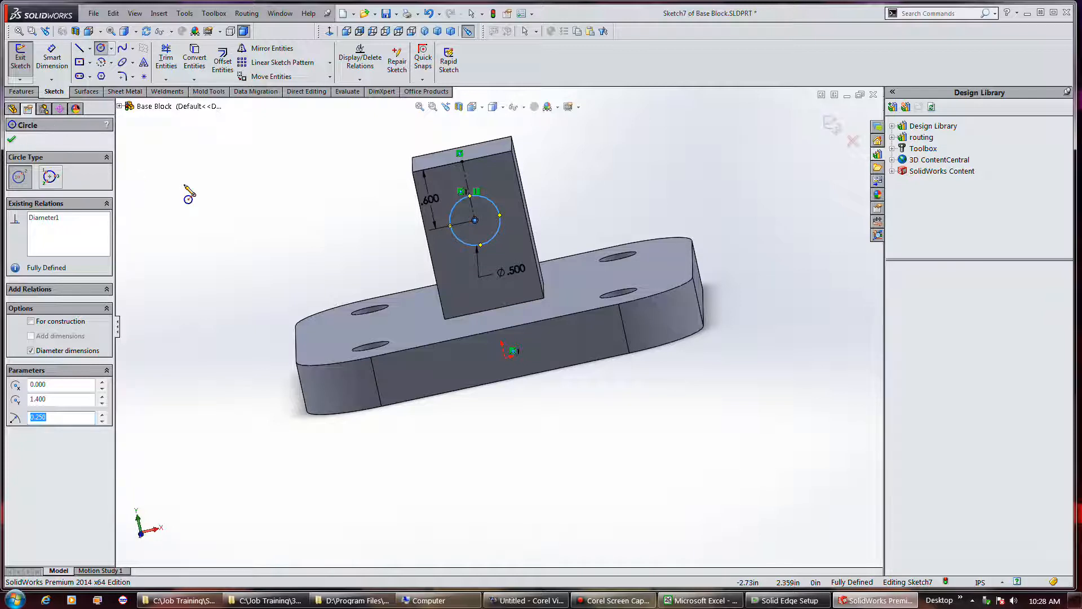
left_click(101, 49)
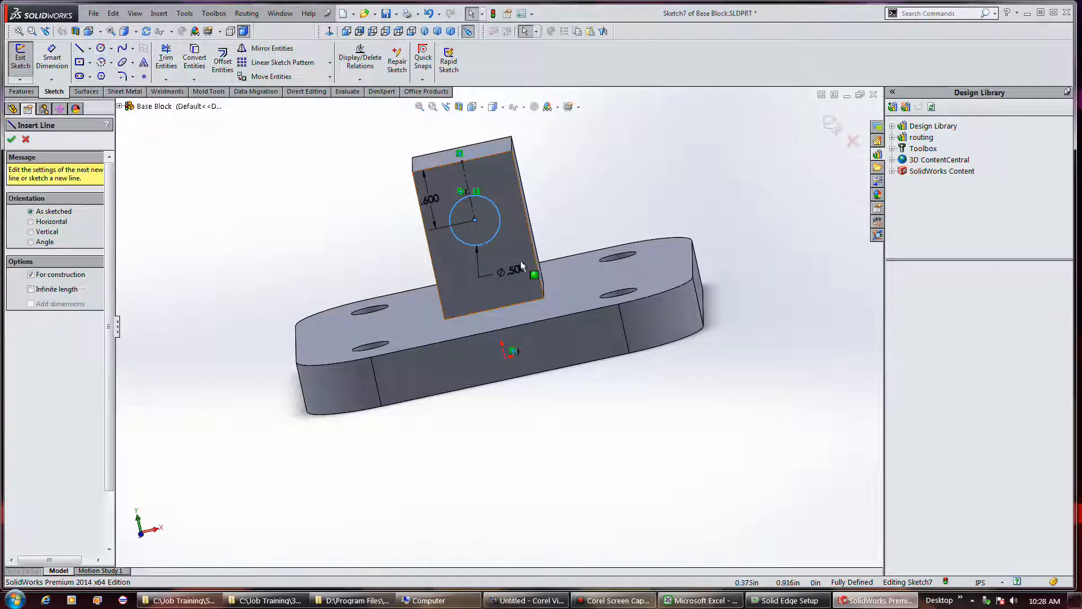
Set the distance from the post's top edge to the circle's centre to 0.4 in
left_click(433, 210)
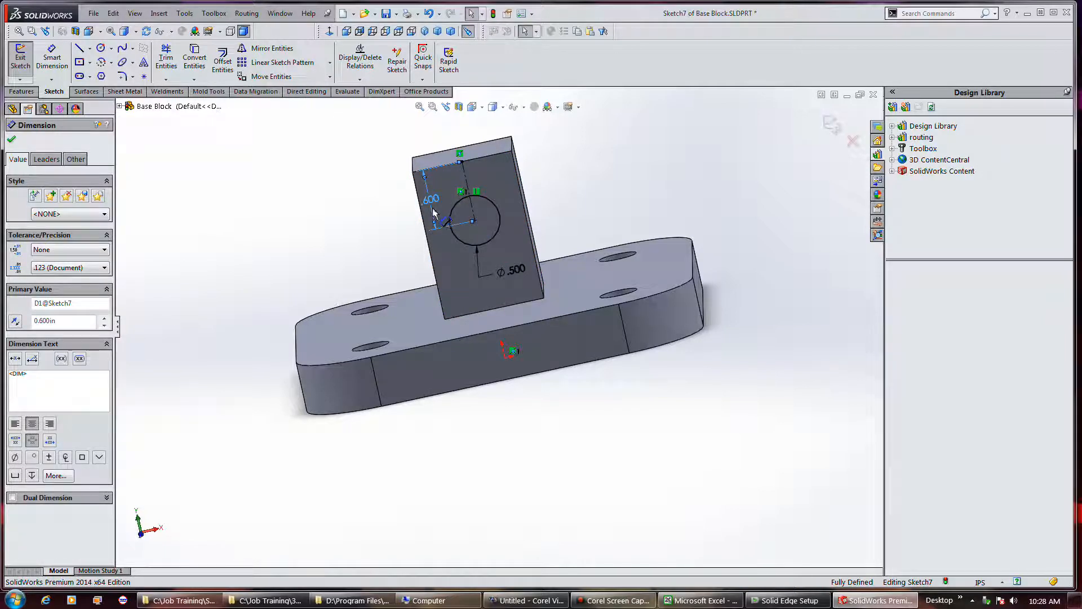
double_click(434, 209)
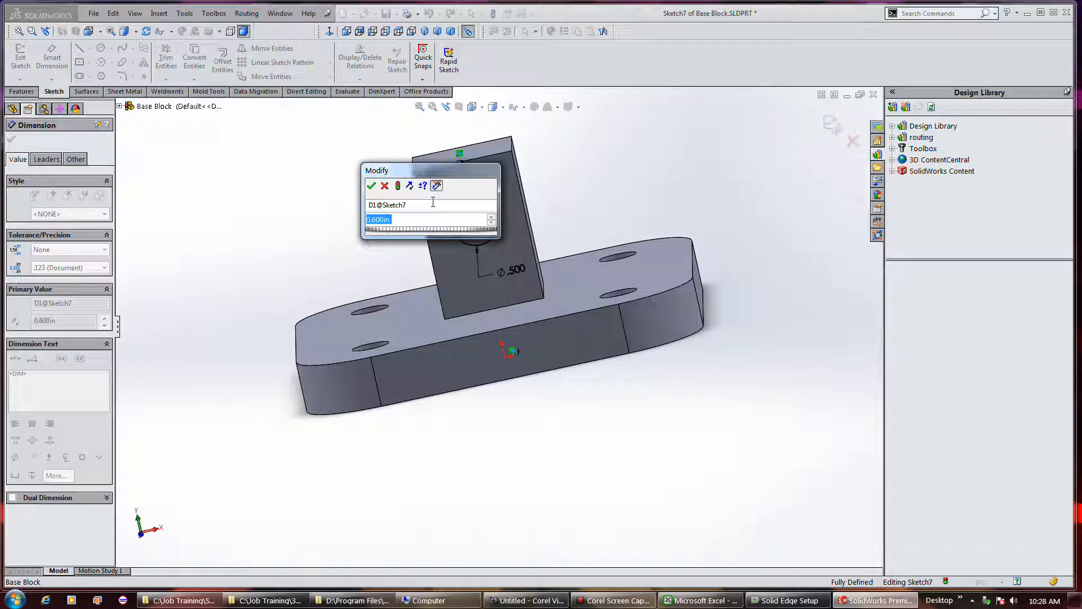
type(".4")
key("Return")
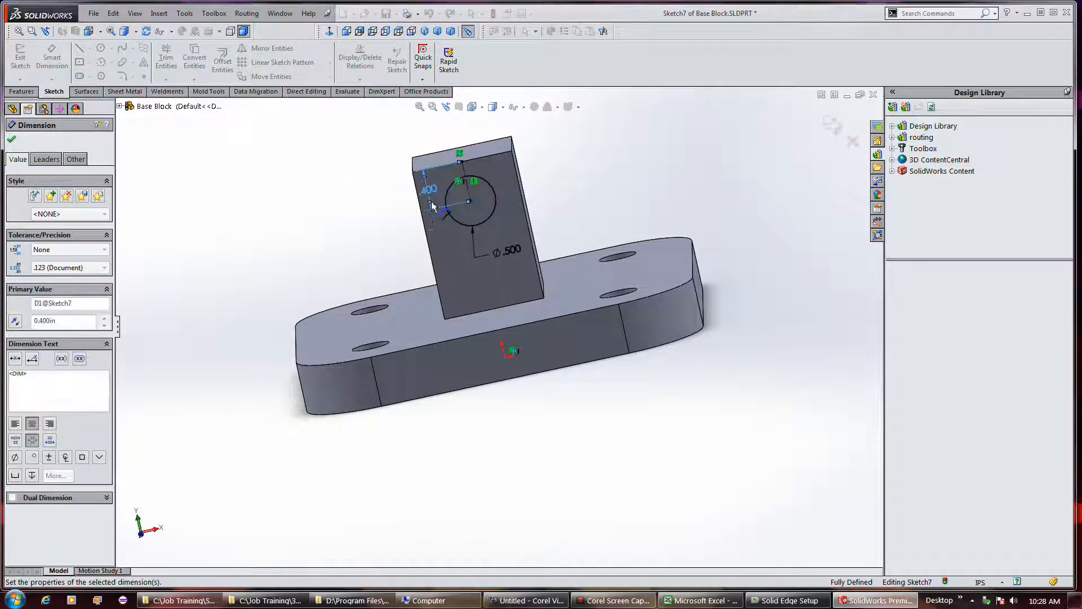
middle_click_drag(329, 193, 350, 174)
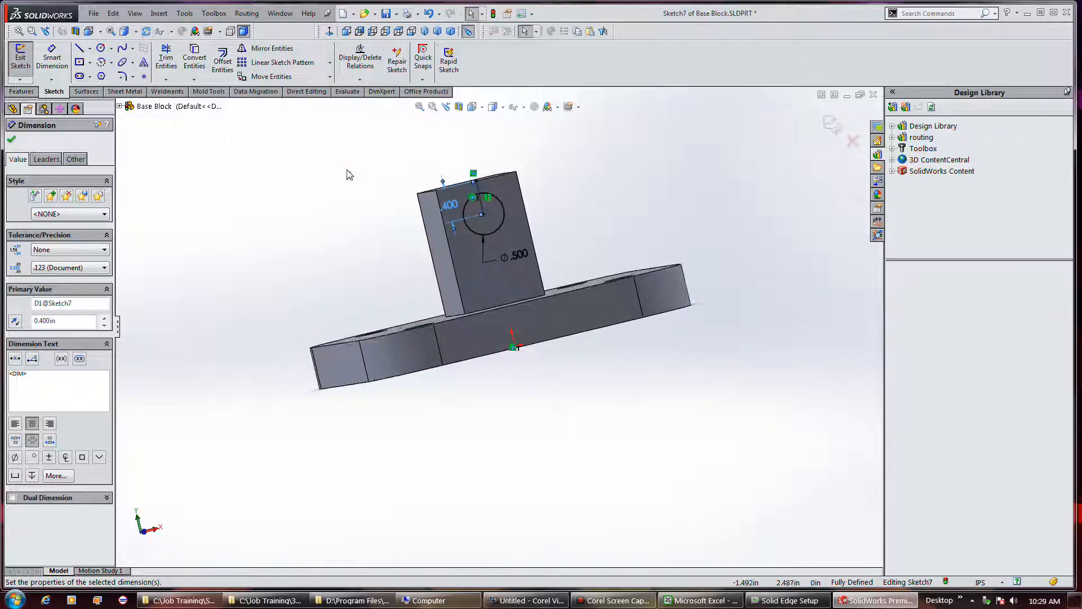
left_click(12, 139)
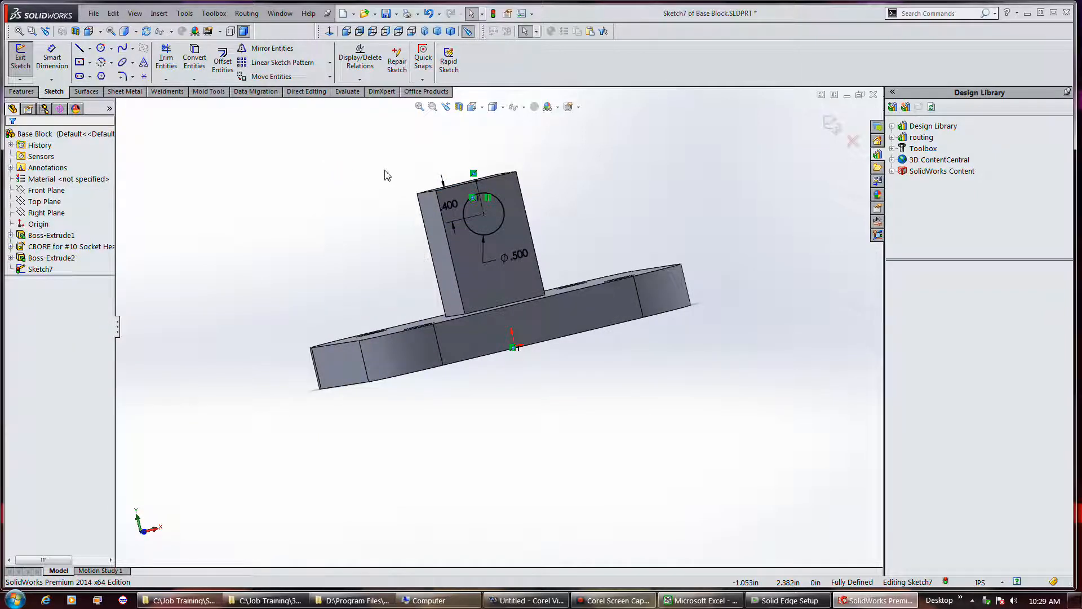
Cut the circle Through All to make the cross hole in the square post
left_click(13, 55)
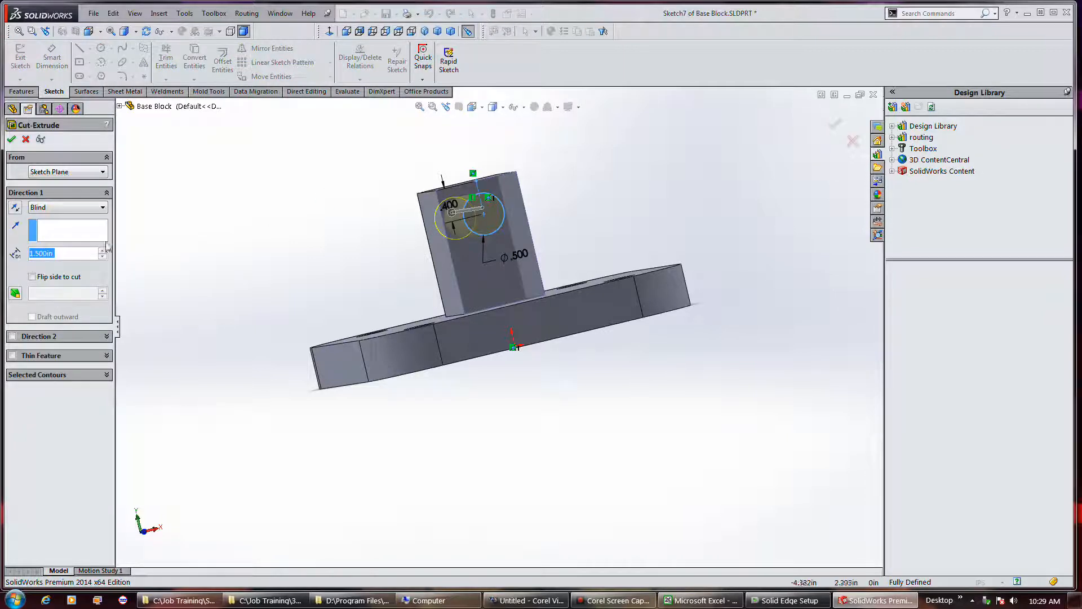
left_click(70, 207)
left_click(68, 225)
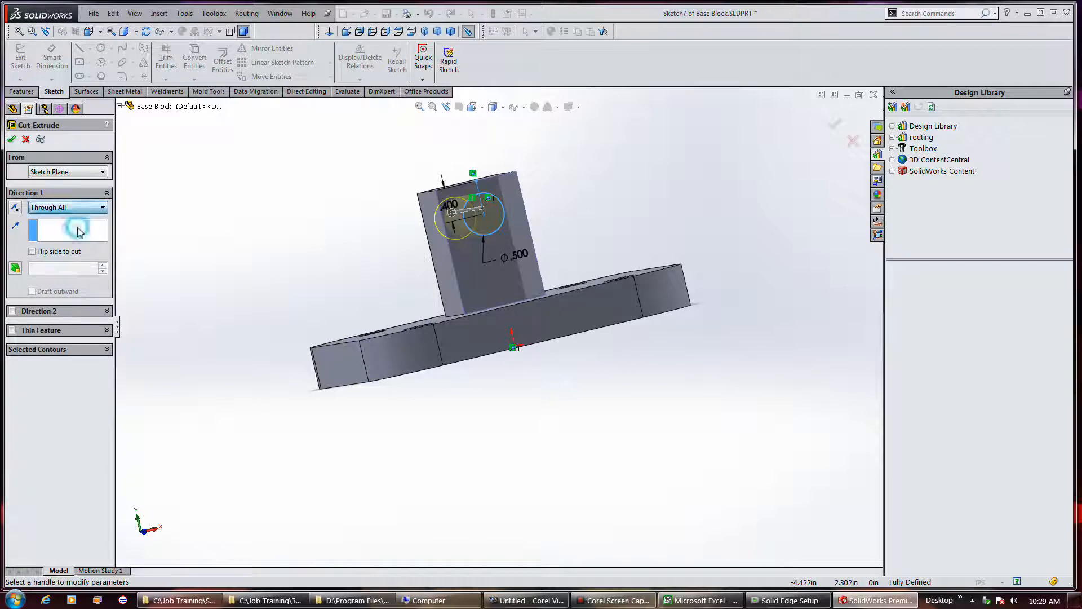
left_click(11, 139)
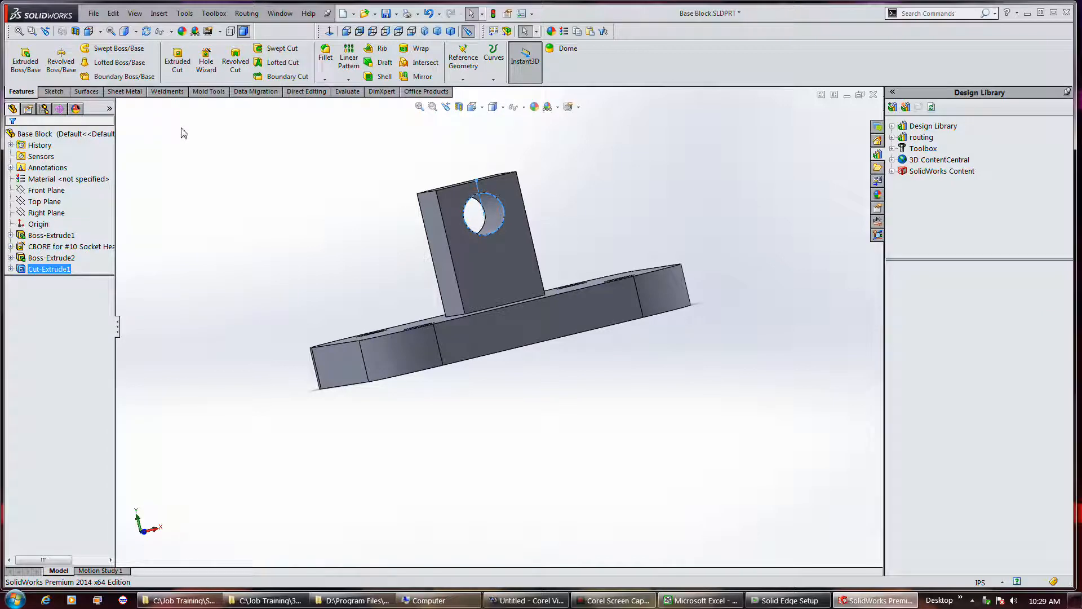
Start a constant size fillet and select the two opposite top edges of the post parallel to the hole's axis
left_click(326, 54)
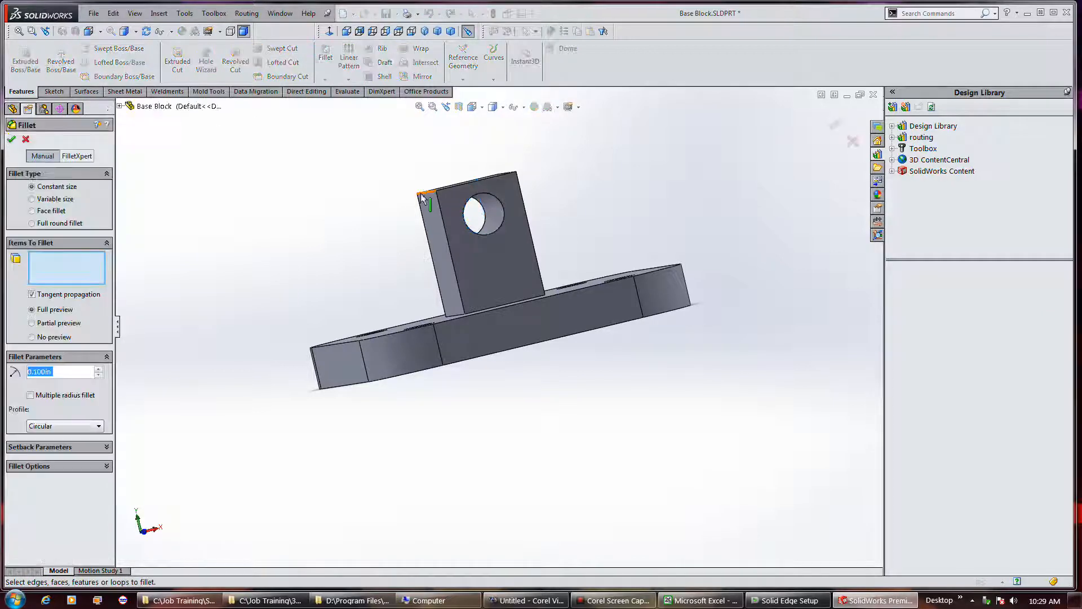
left_click(510, 177)
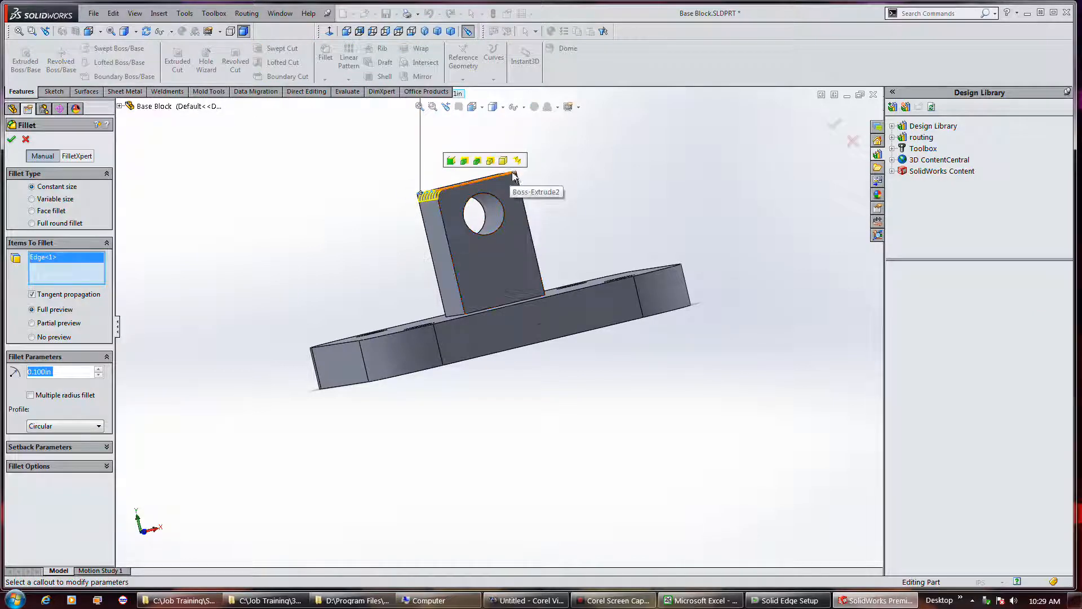
middle_click_drag(546, 176, 524, 212)
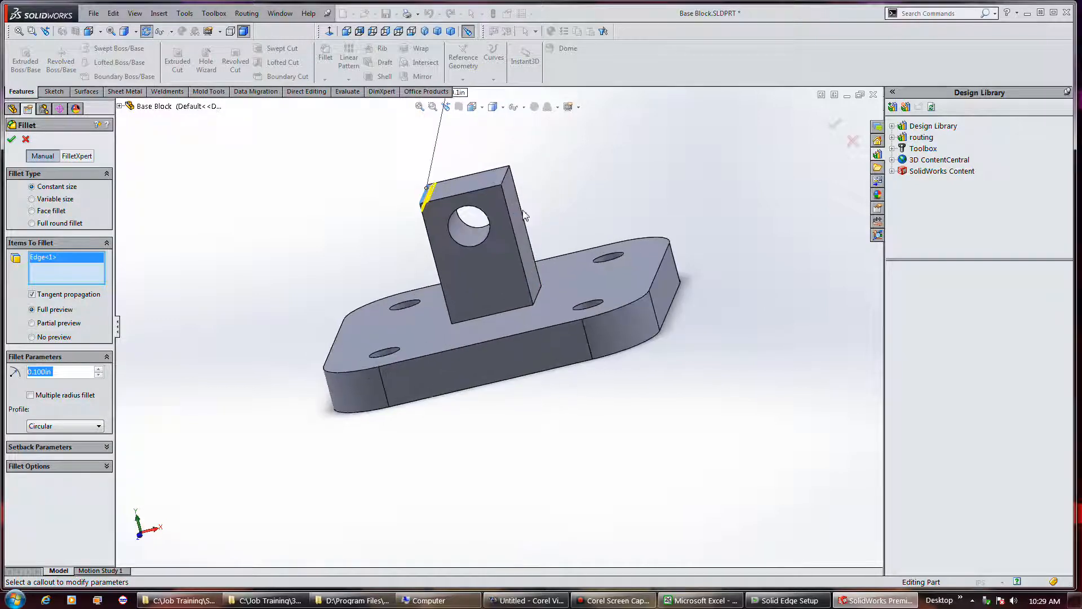
left_click(507, 178)
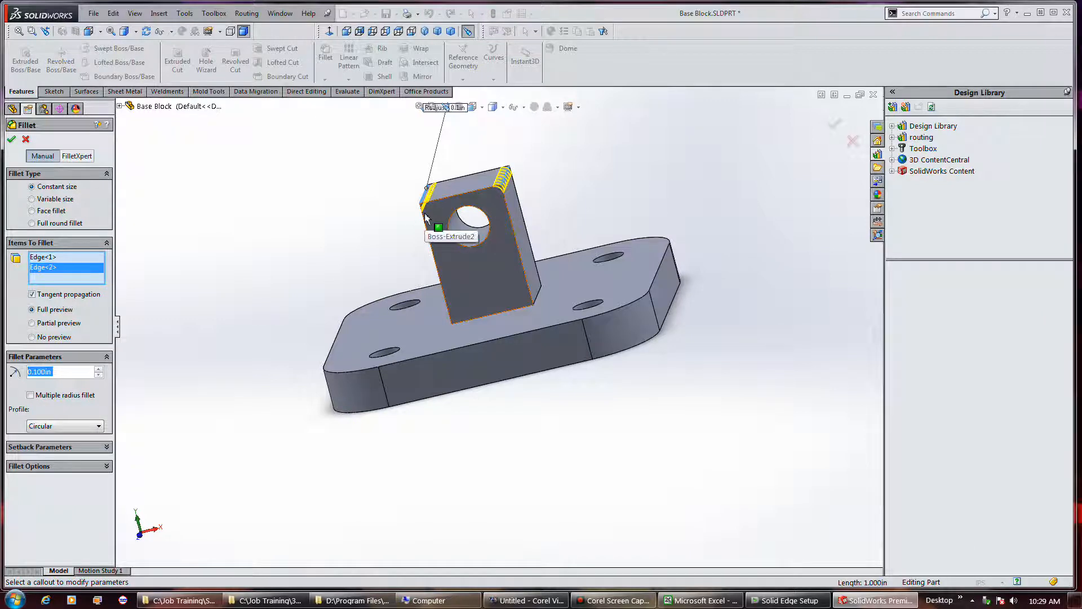
scroll(425, 218, "down", 5)
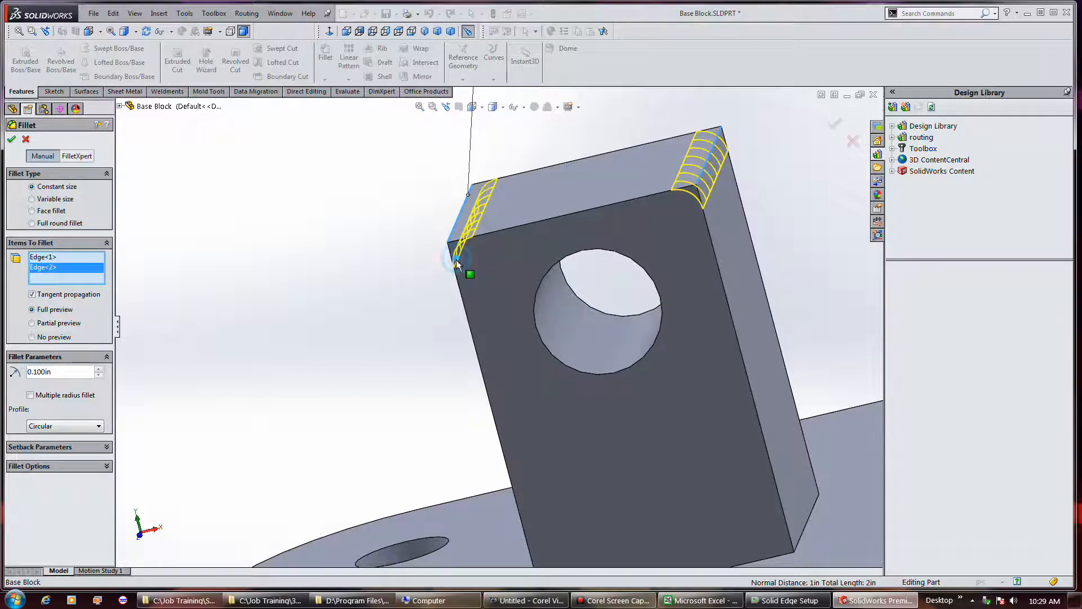
left_click(459, 280)
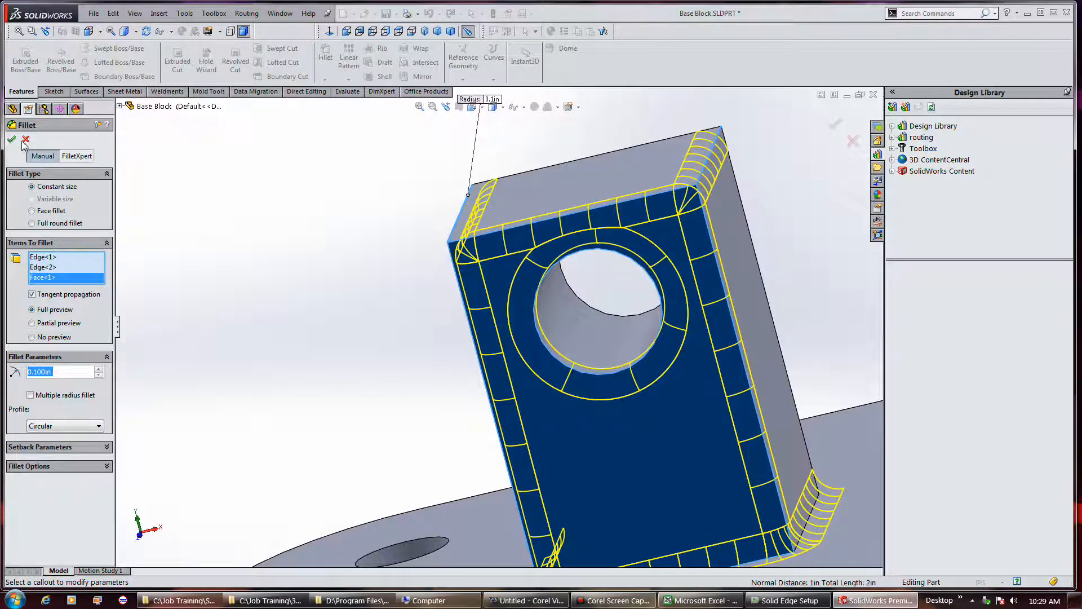
right_click(62, 279)
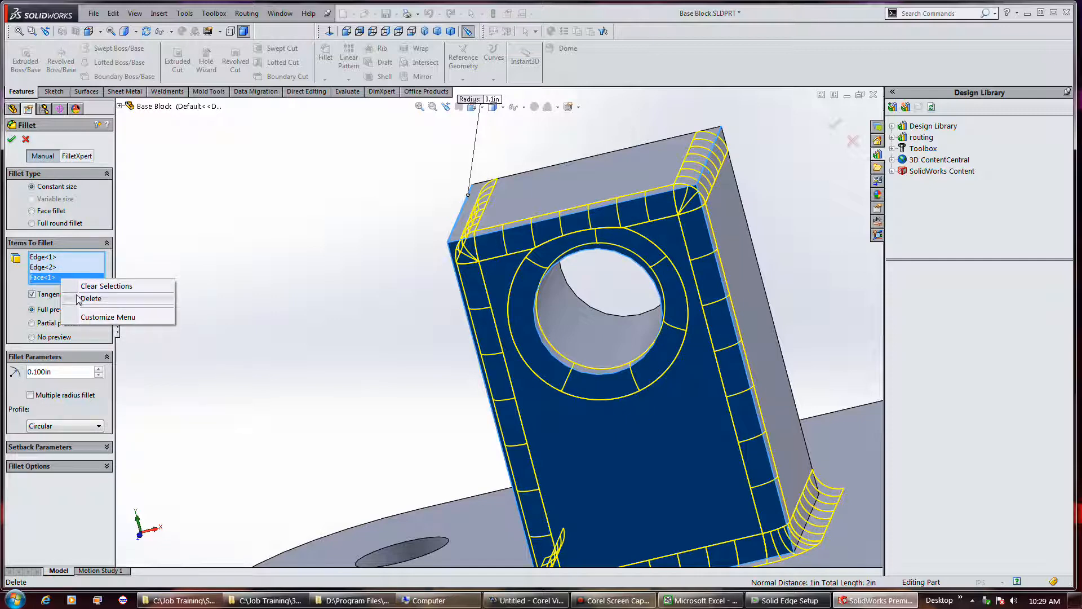
left_click(78, 298)
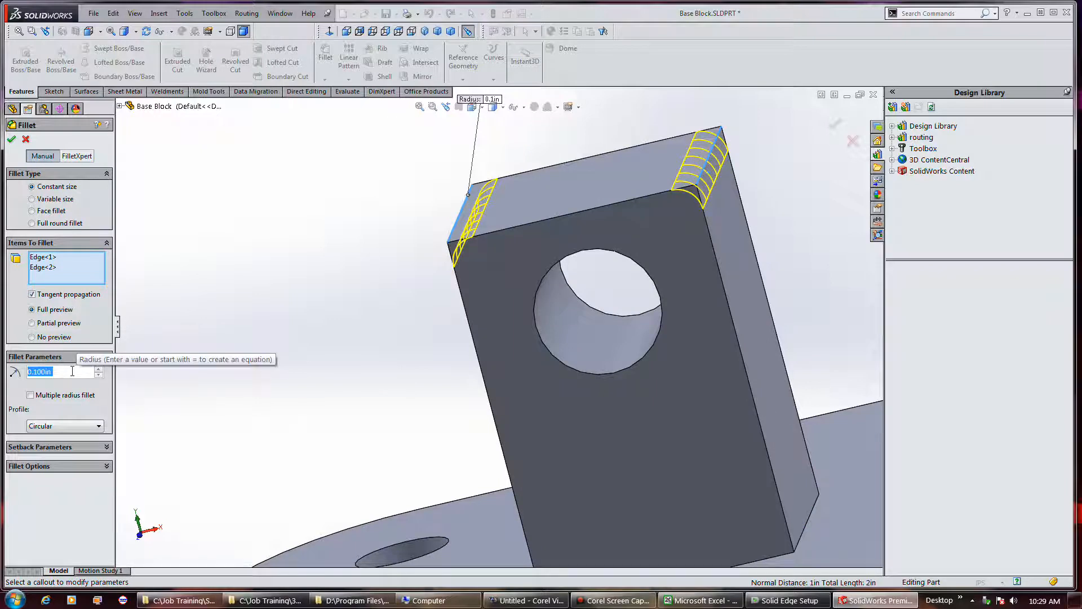
Fillet the post's two selected top edges with a 0.5 in radius and save the Base Block part
type("0.5")
key("Return")
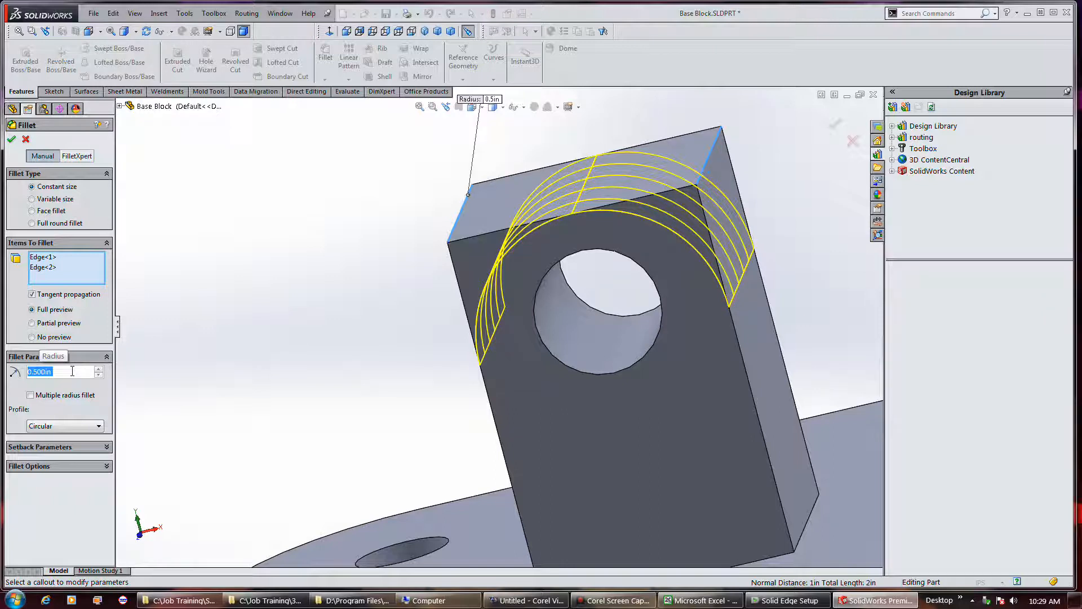
mouse_move(331, 266)
middle_mouse_down()
mouse_move(353, 237)
mouse_move(329, 249)
middle_mouse_up()
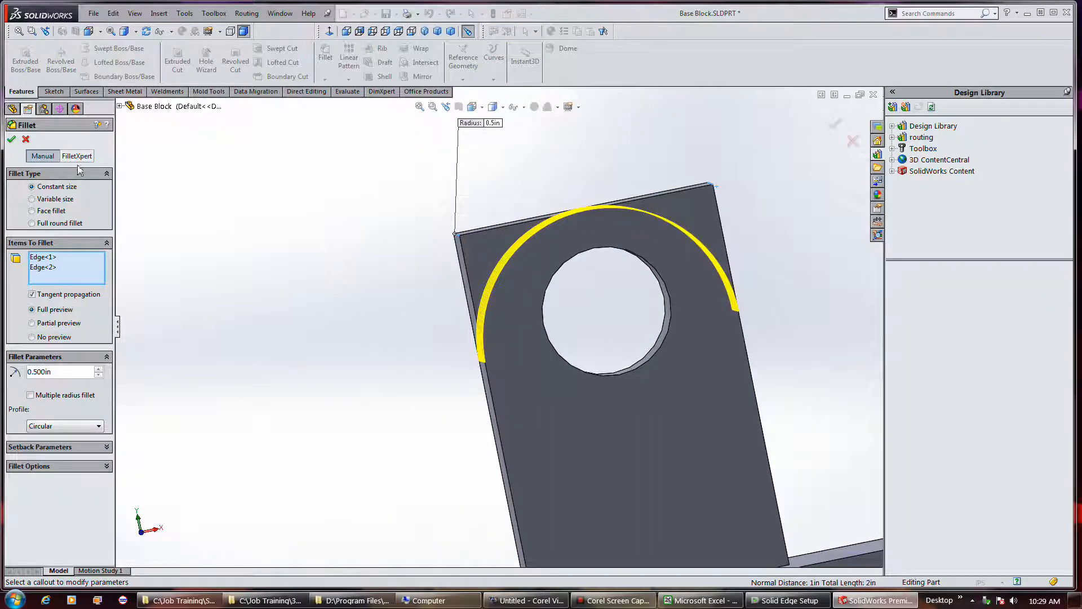
left_click(11, 139)
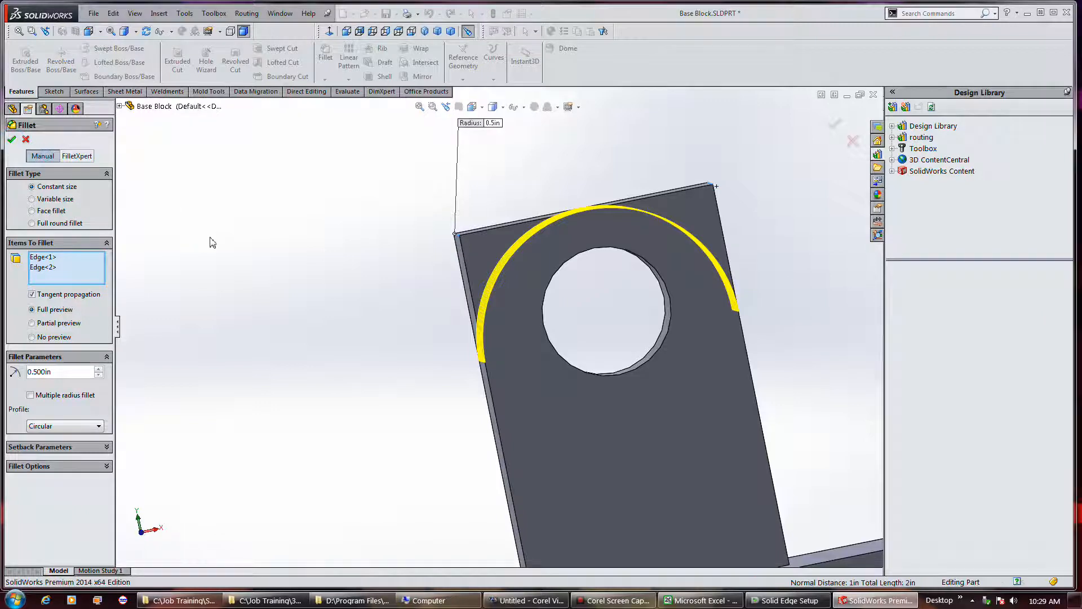
scroll(285, 290, "up", 5)
middle_click_drag(286, 290, 333, 357)
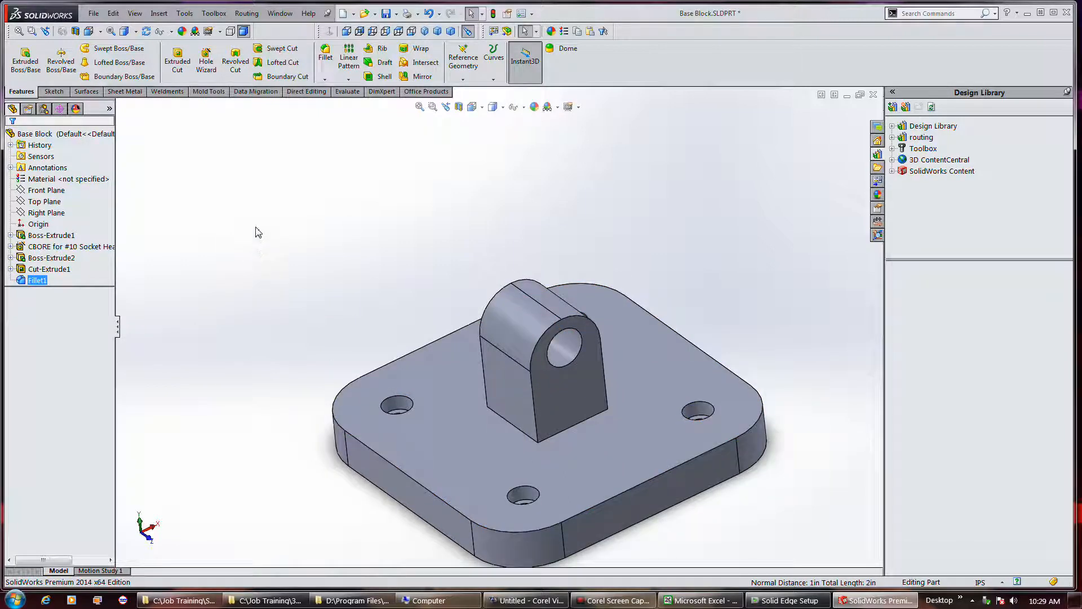
left_click(386, 13)
mouse_move(609, 601)
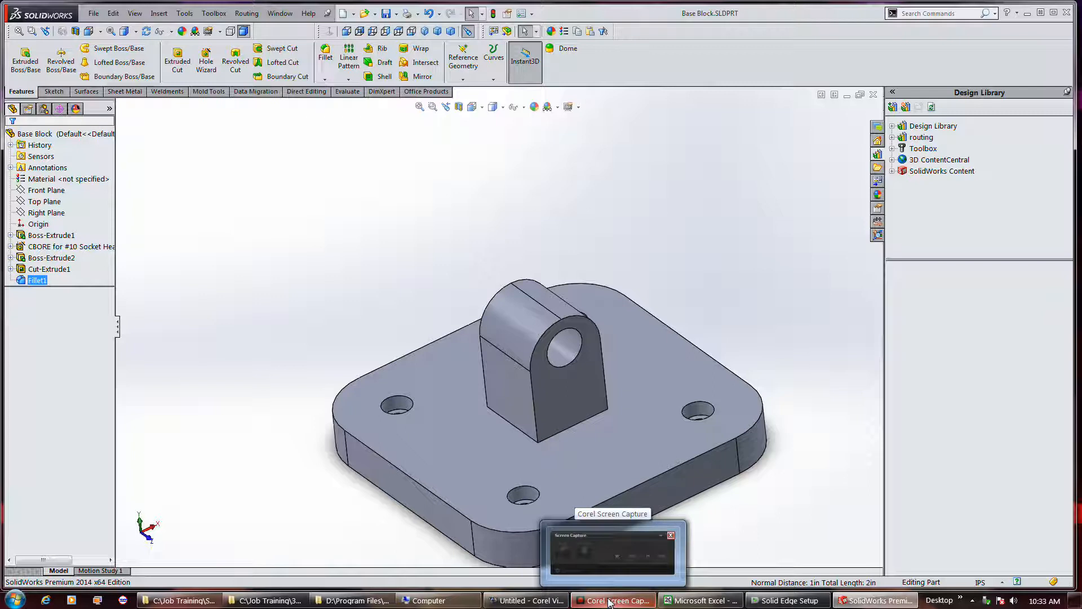
Create a new part from the custom Part-in template and start an extruded boss sketch on the Right Plane
left_click(342, 13)
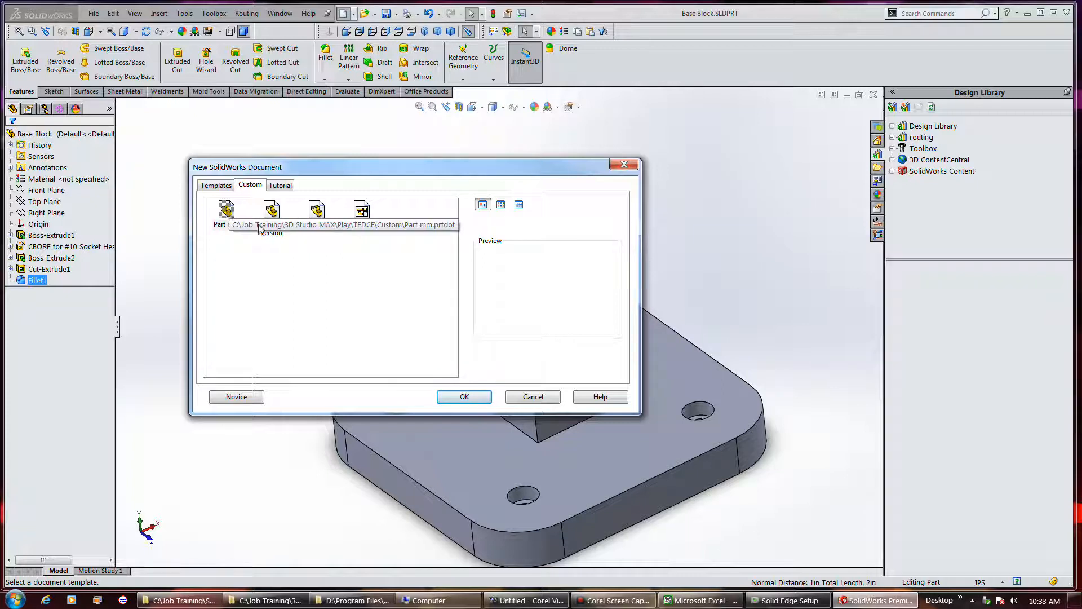
double_click(314, 219)
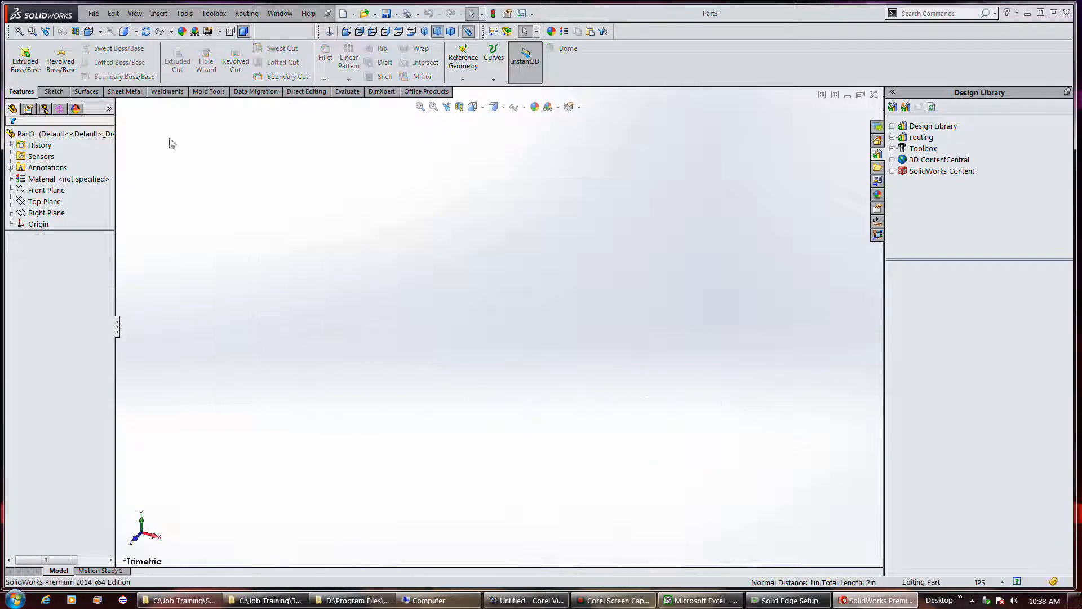
left_click(26, 61)
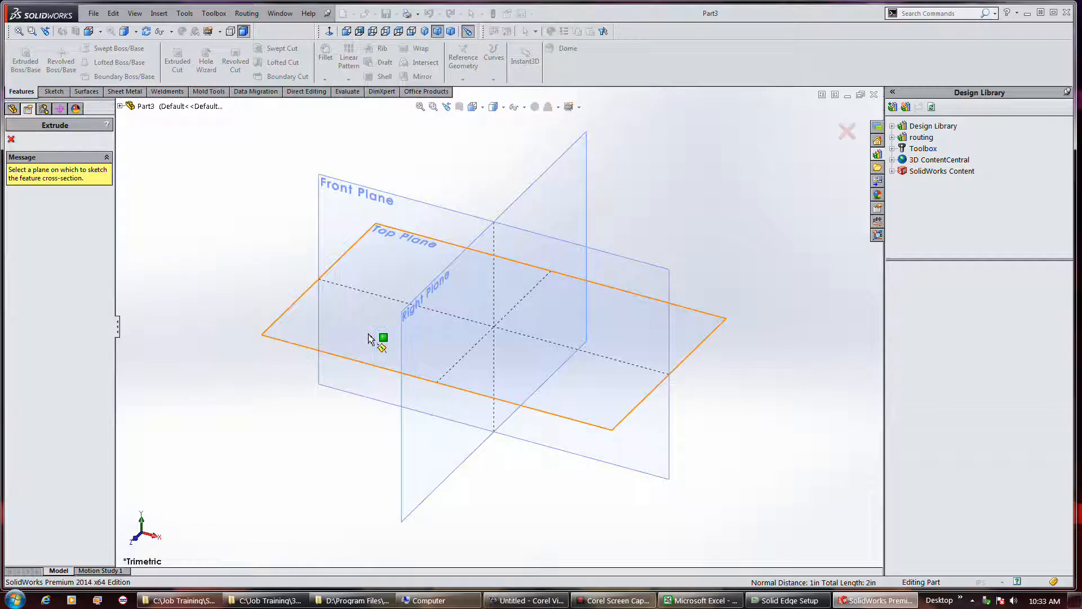
left_click(447, 315)
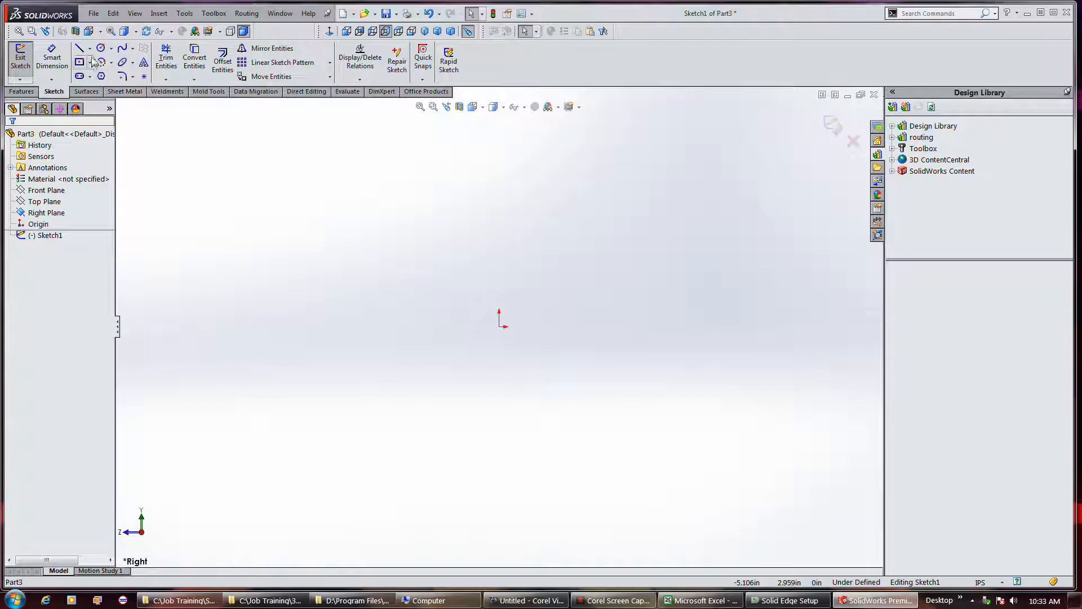
Sketch a 0.45 in diameter circle centred on the origin
left_click(100, 48)
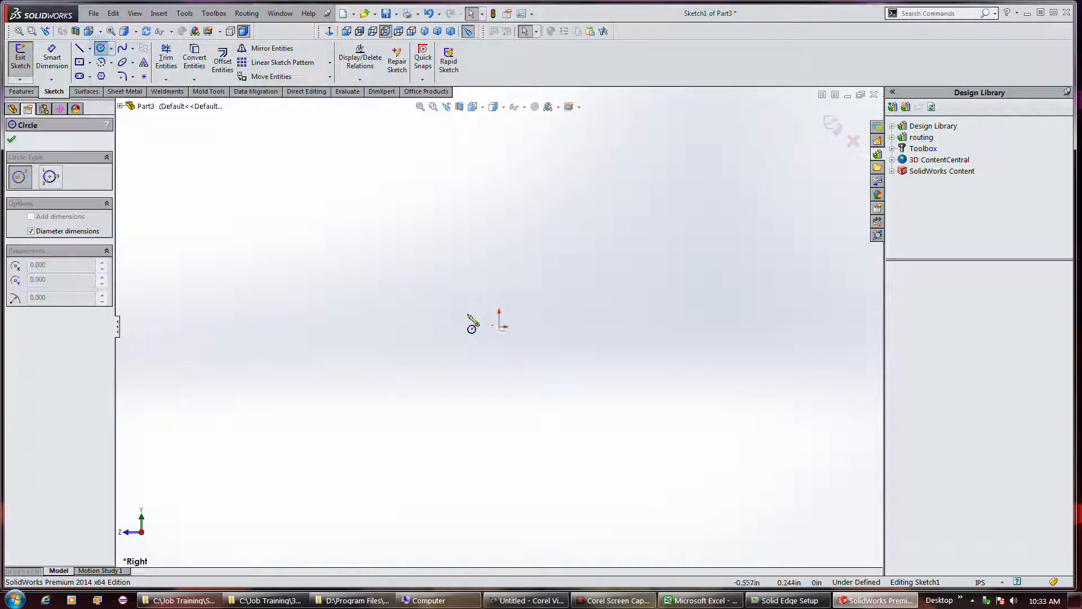
left_click(499, 327)
left_click(492, 337)
type(".")
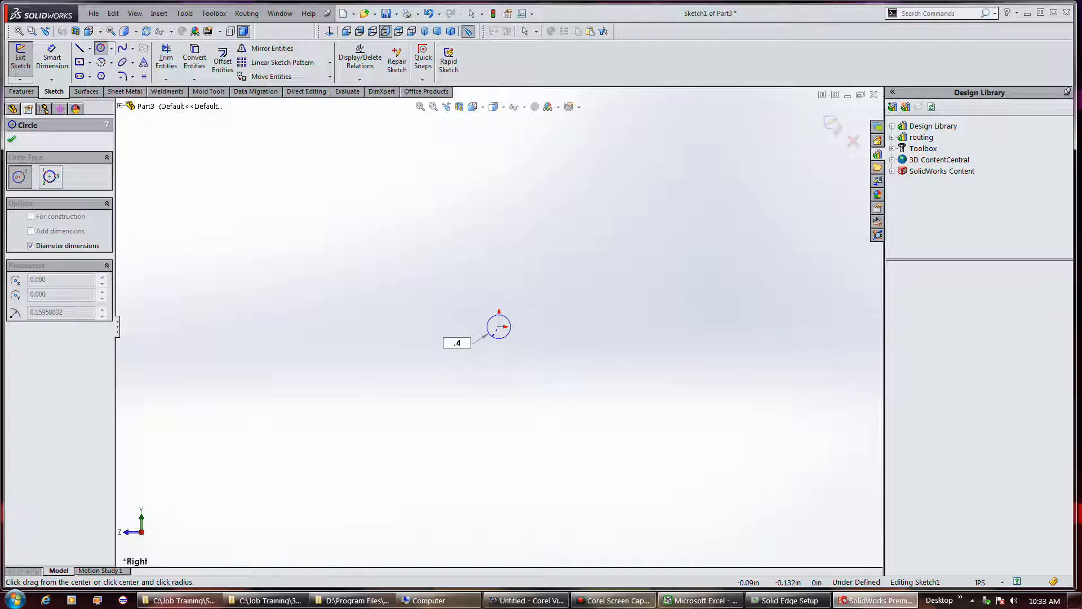
type("45")
key("Return")
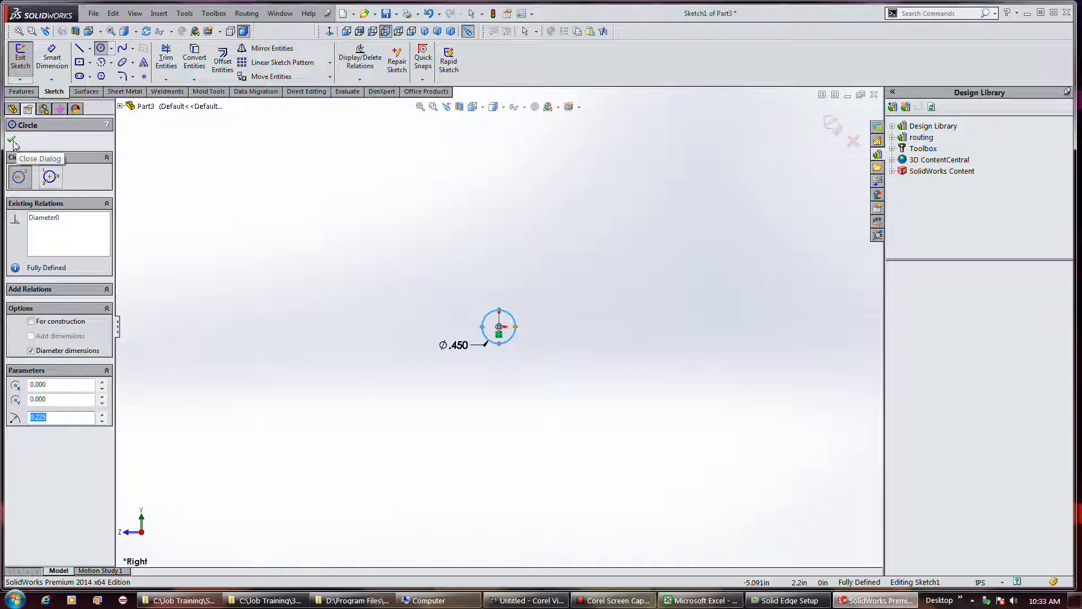
Extrude the circle 2 in as a blind boss to form the pin
left_click(21, 58)
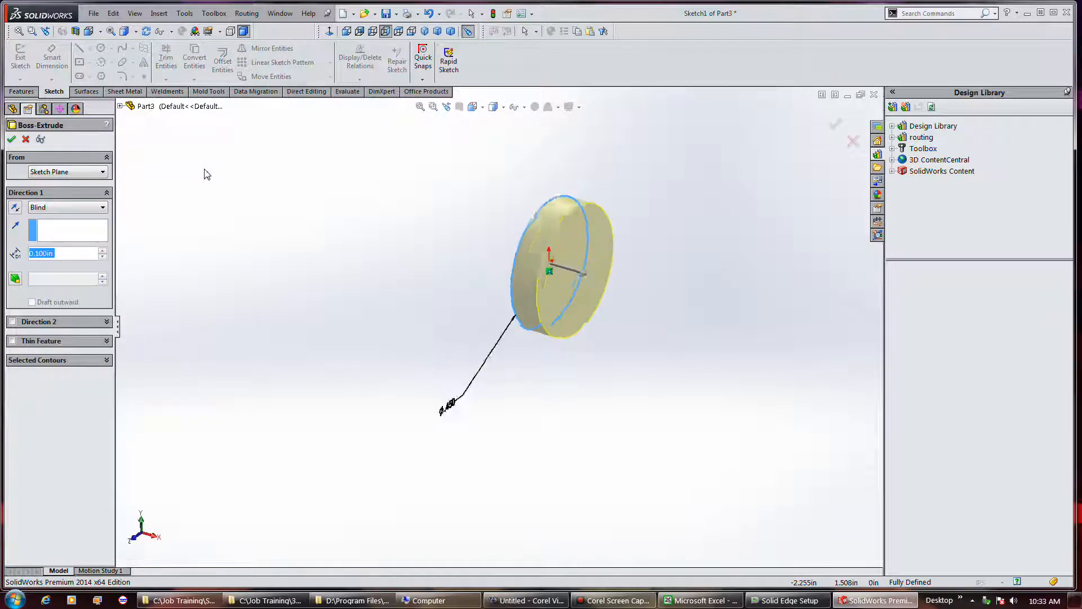
type("2")
key("Return")
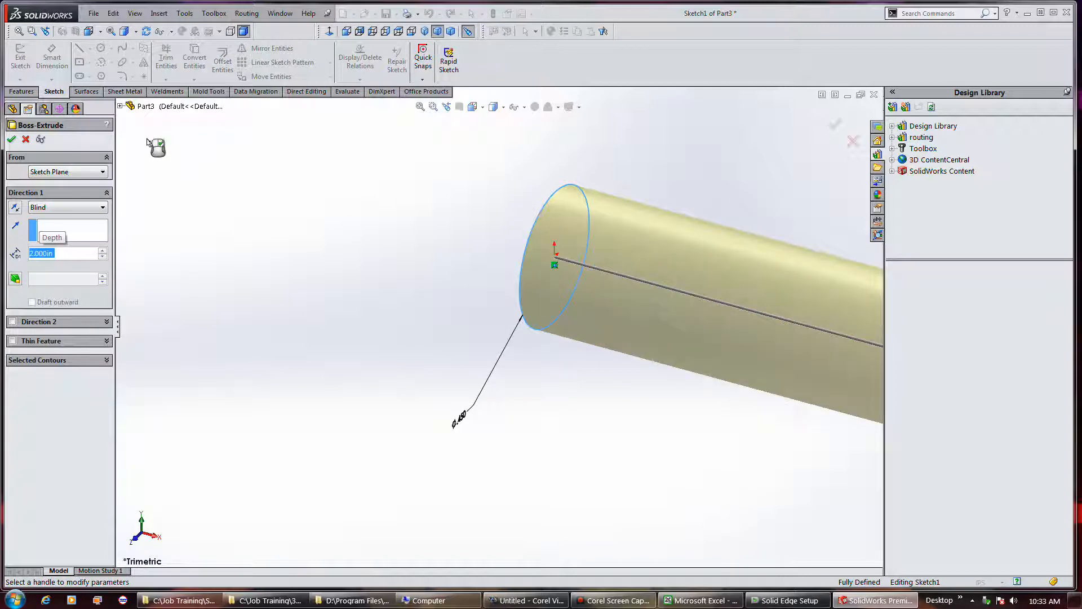
left_click(12, 139)
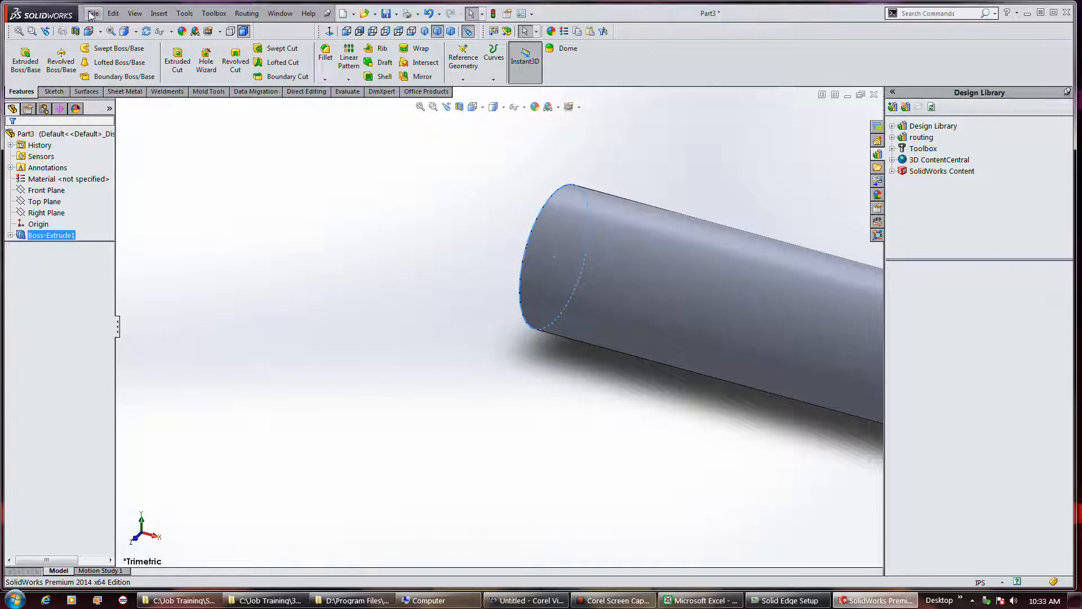
Save the new part as Pin in the Assembly 2 folder
left_click(385, 13)
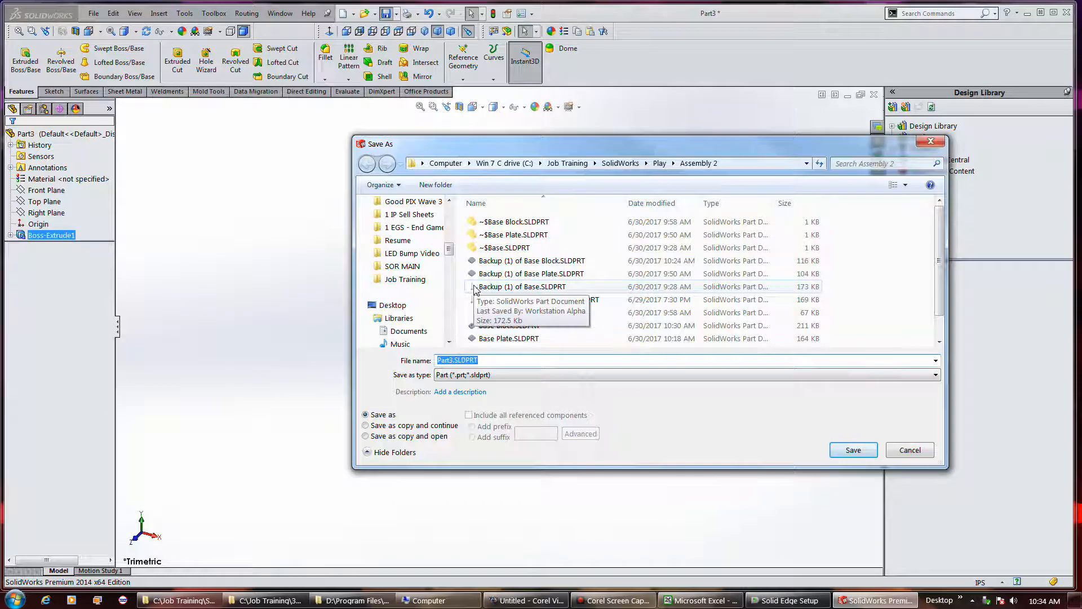
type("Pin")
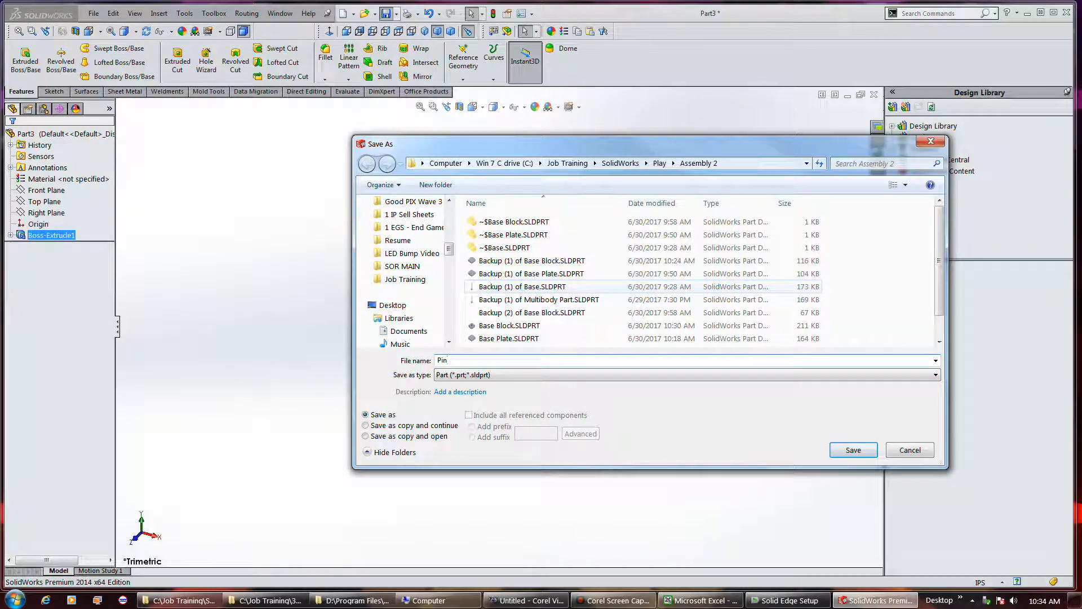
key("Return")
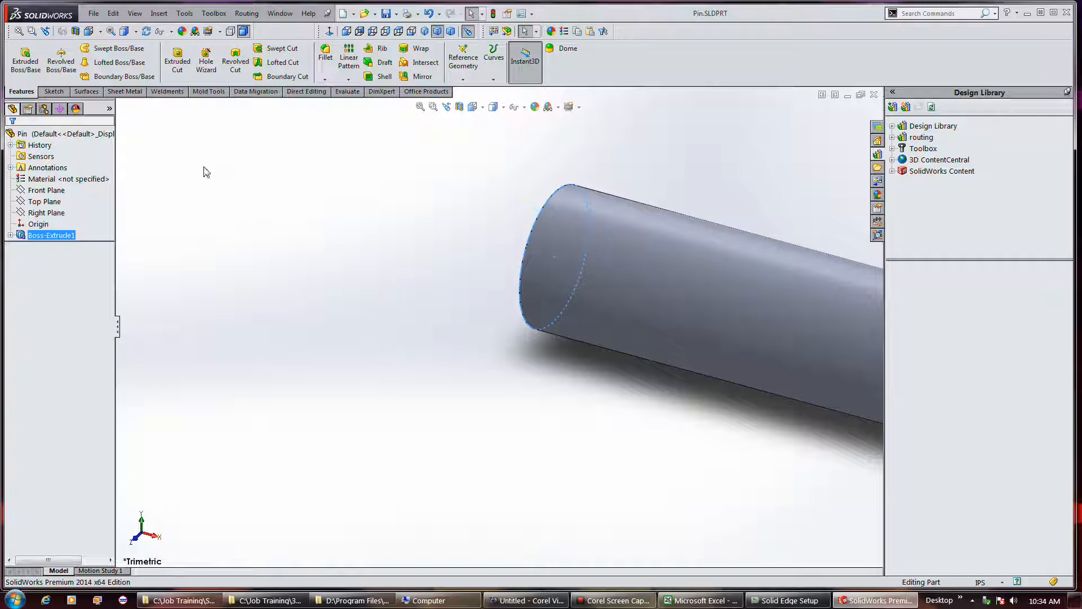
Create another part from the custom Part-in template and begin its extruded boss sketch on the Right Plane
left_click(342, 17)
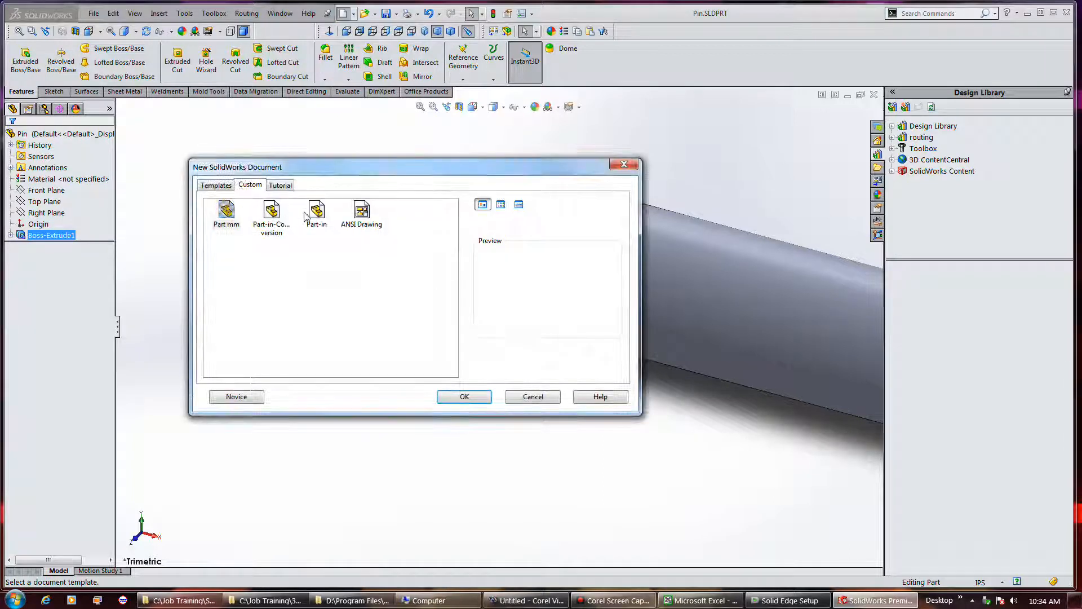
double_click(312, 216)
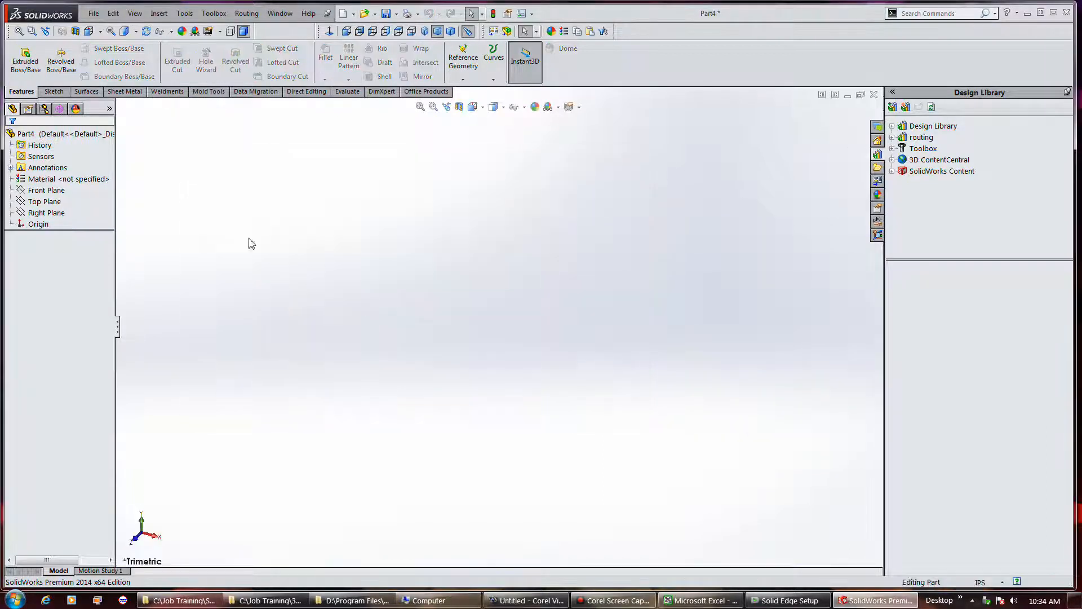
left_click(25, 61)
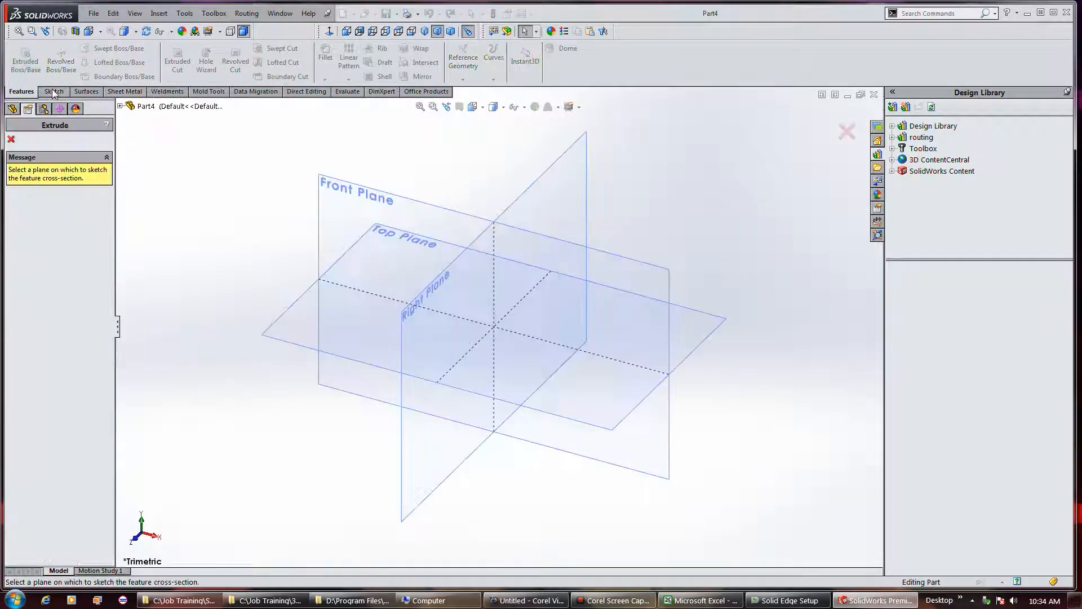
left_click(460, 318)
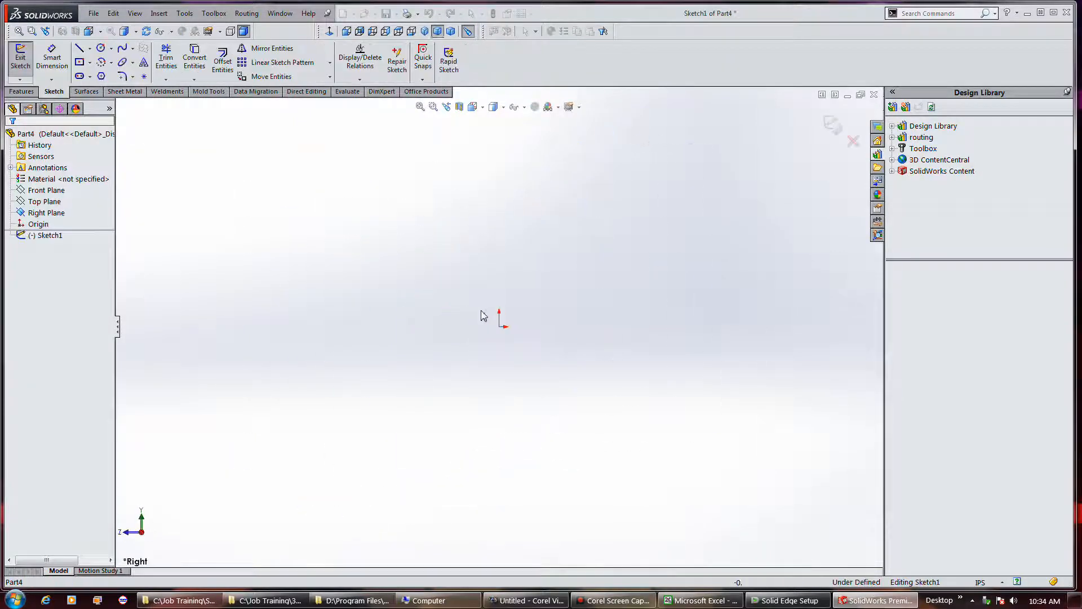
Sketch a 0.5 in diameter circle centred on the origin for the sleeve's bore
left_click(101, 48)
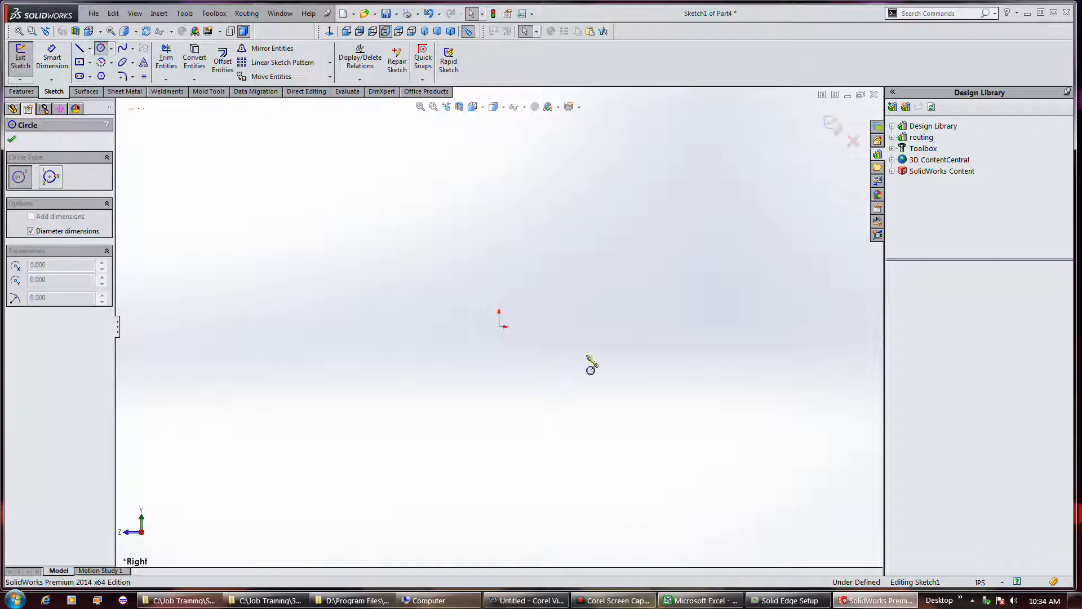
left_click(499, 327)
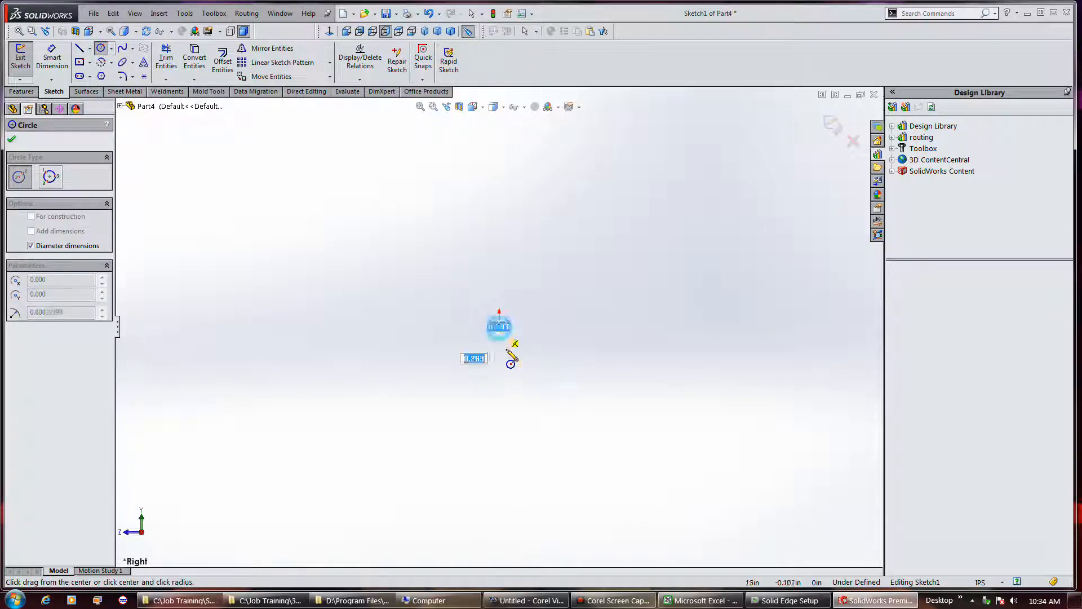
key("BackSpace")
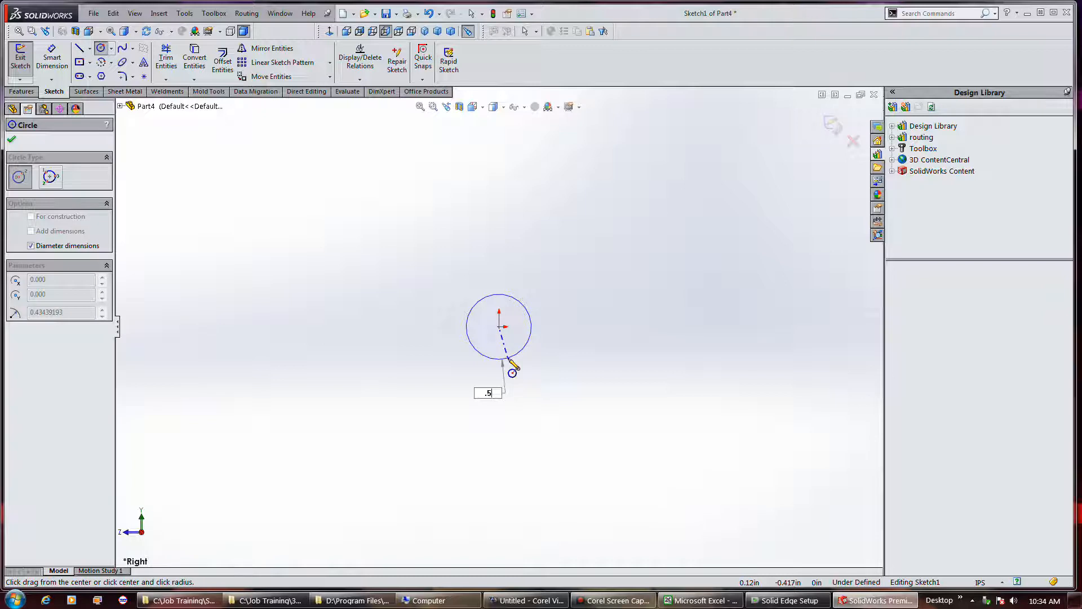
key("Return")
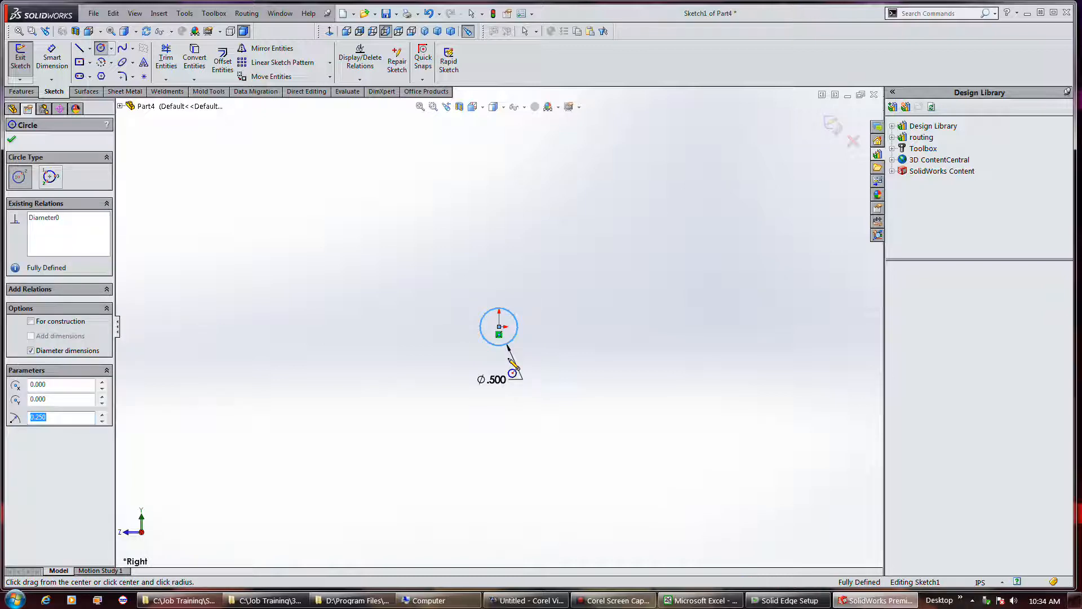
Offset the 0.5 in circle outward by 0.2 in to form the sleeve's outer wall
left_click(223, 61)
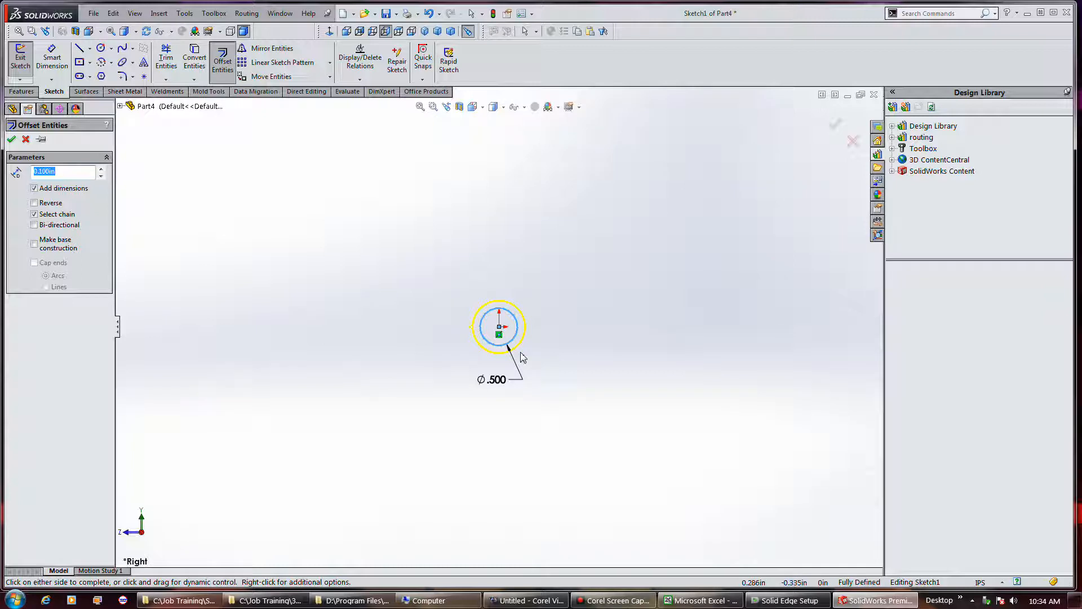
type(".2")
key("Return")
left_click(11, 139)
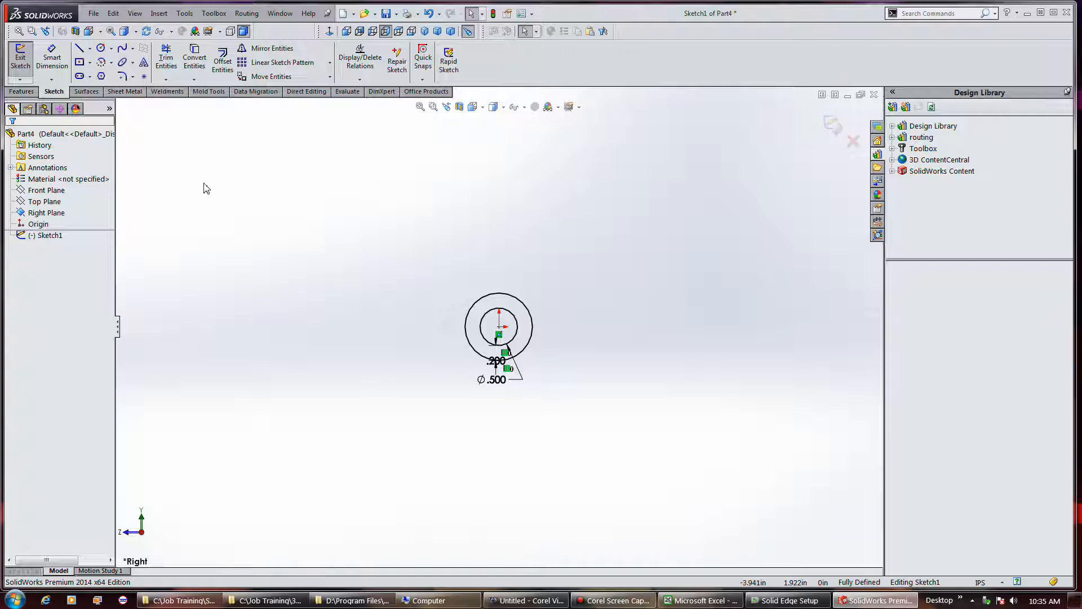
Extrude the ring between the two circles 1 in as a blind boss
left_click(21, 61)
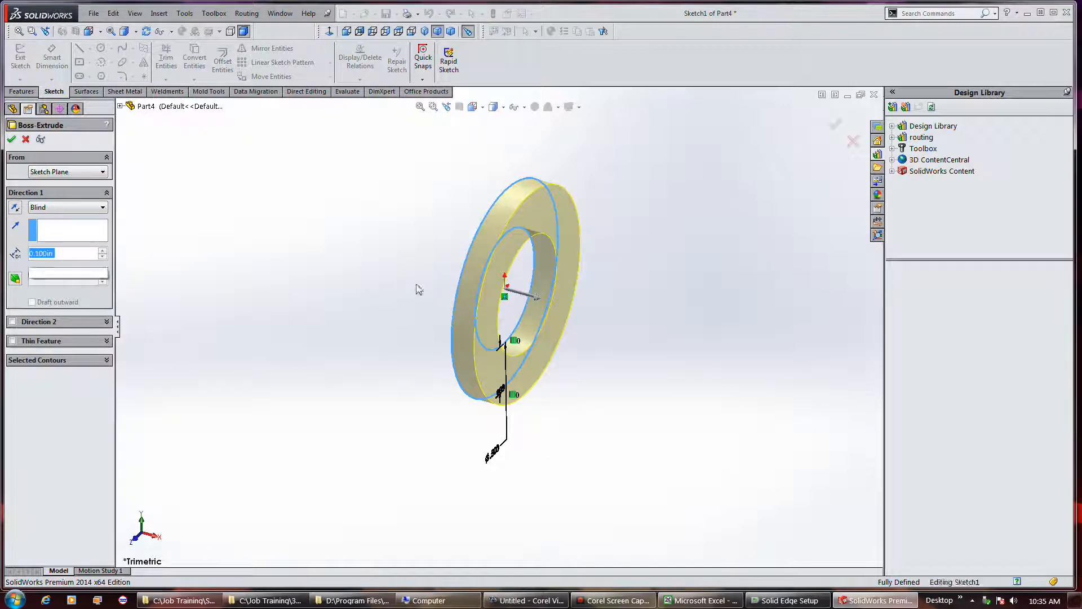
type("1.")
key("Return")
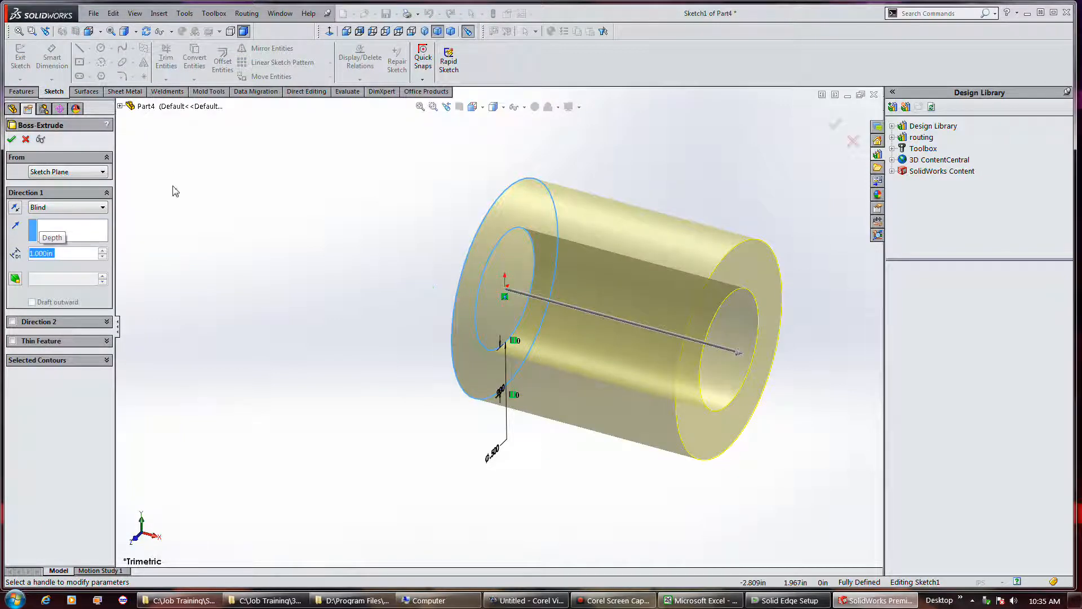
left_click(11, 140)
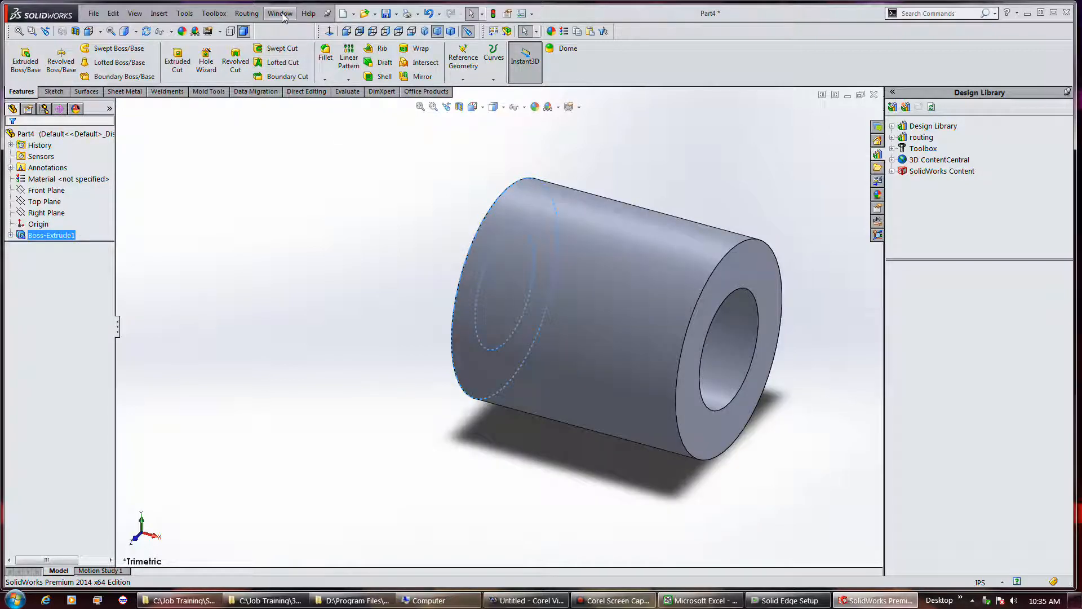
Save the hollow cylinder part as Sleeve in the Assembly 2 folder
left_click(386, 14)
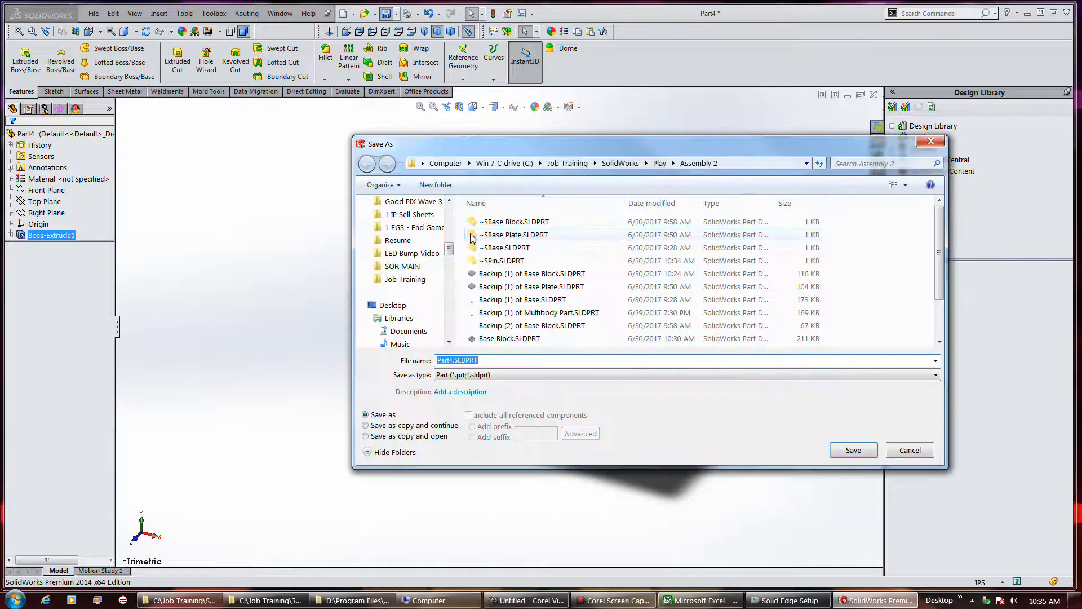
type("slee")
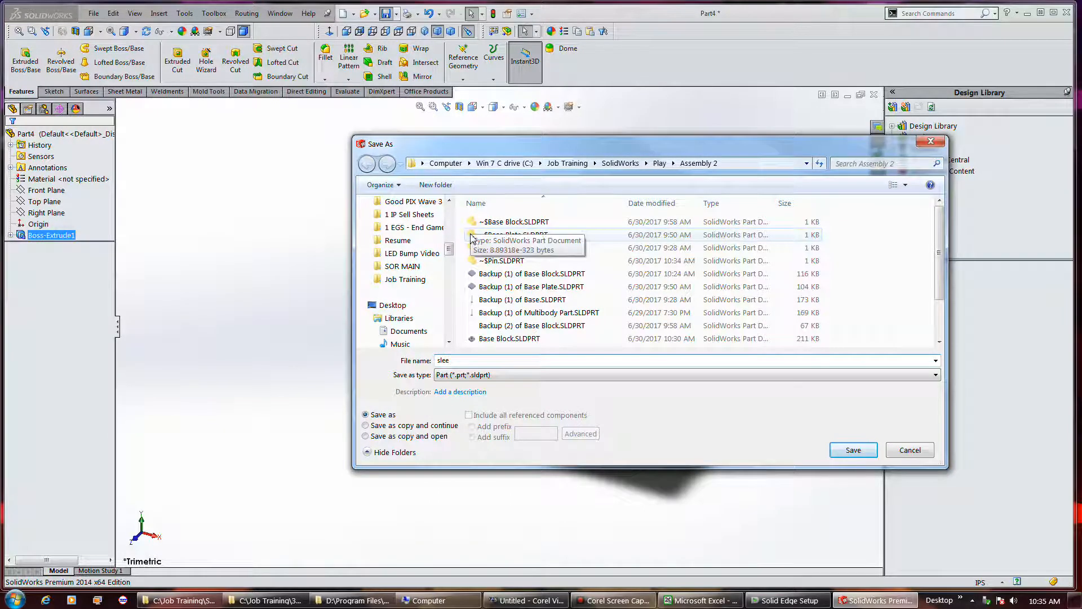
key("BackSpace")
key("BackSpace")
key("BackSpace")
key("BackSpace")
type("Sleeve")
key("Return")
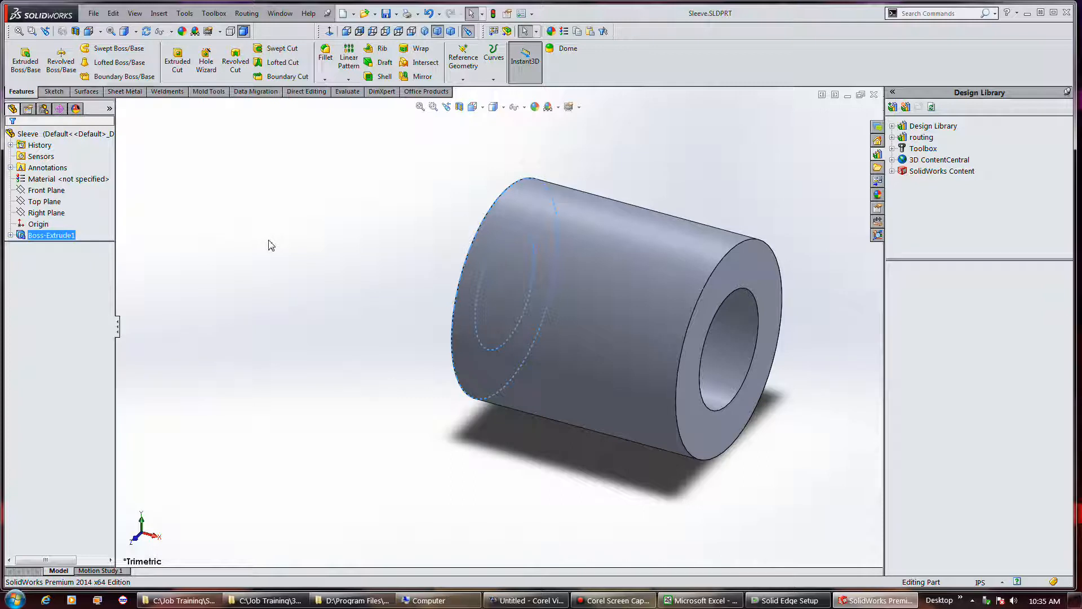
Create a new part from the Part-in template and start an extruded boss sketch on the Right Plane
left_click(278, 14)
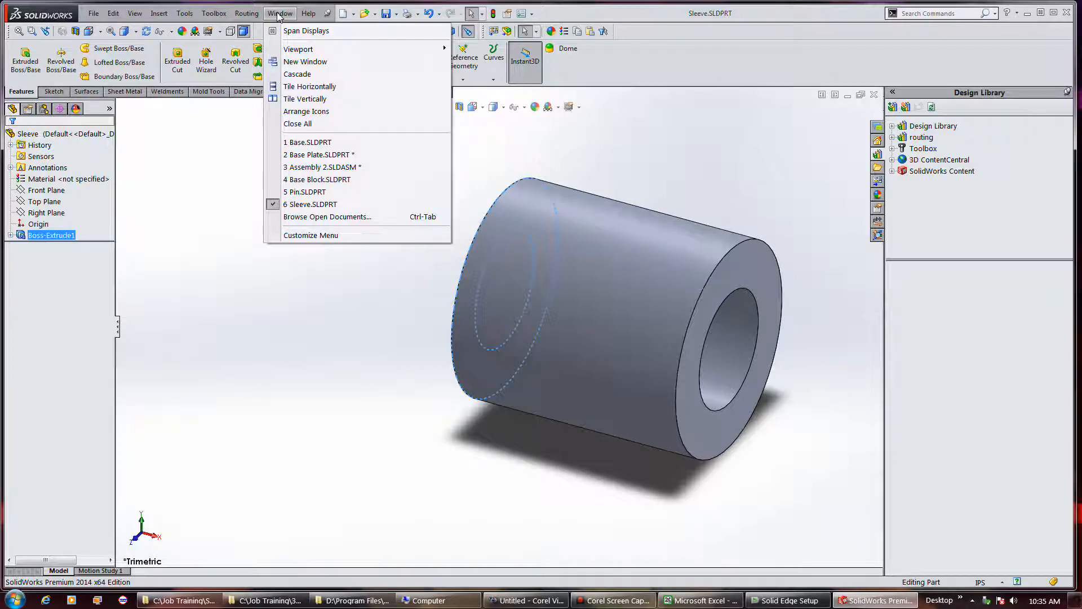
left_click(343, 13)
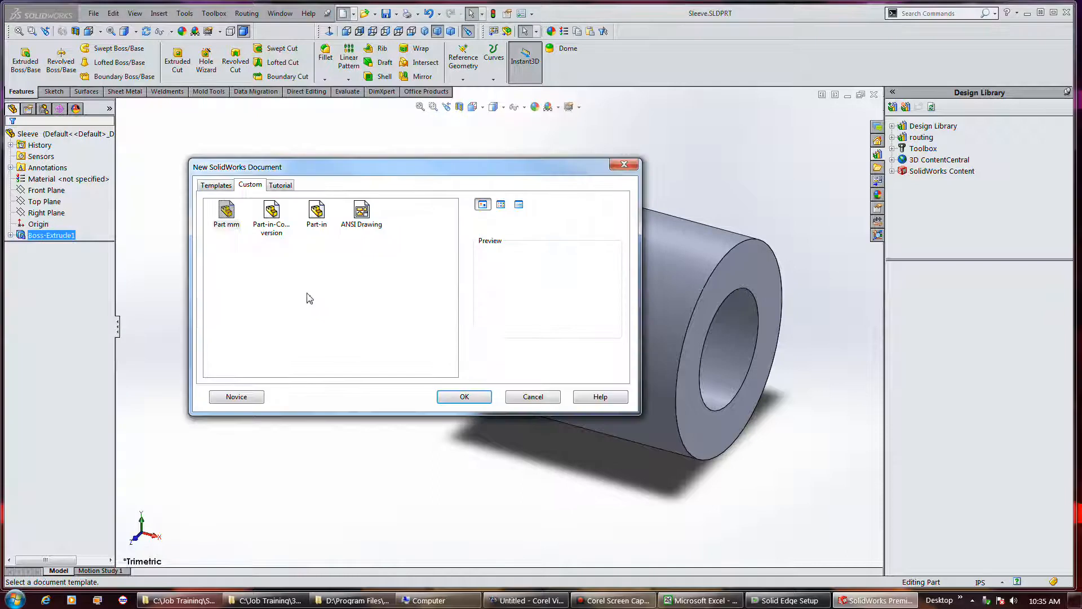
left_click(316, 212)
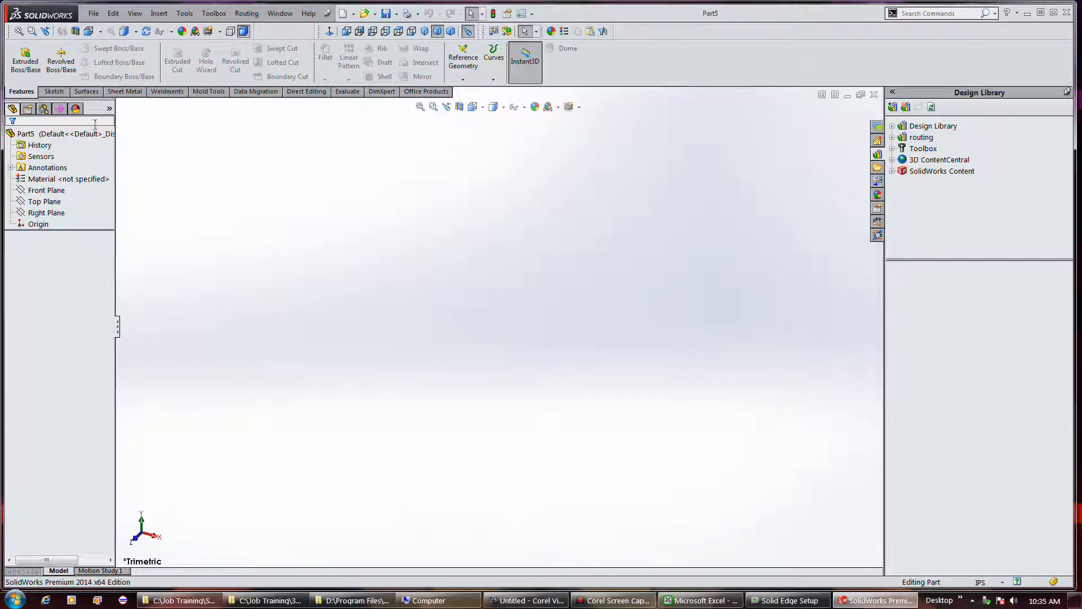
left_click(26, 59)
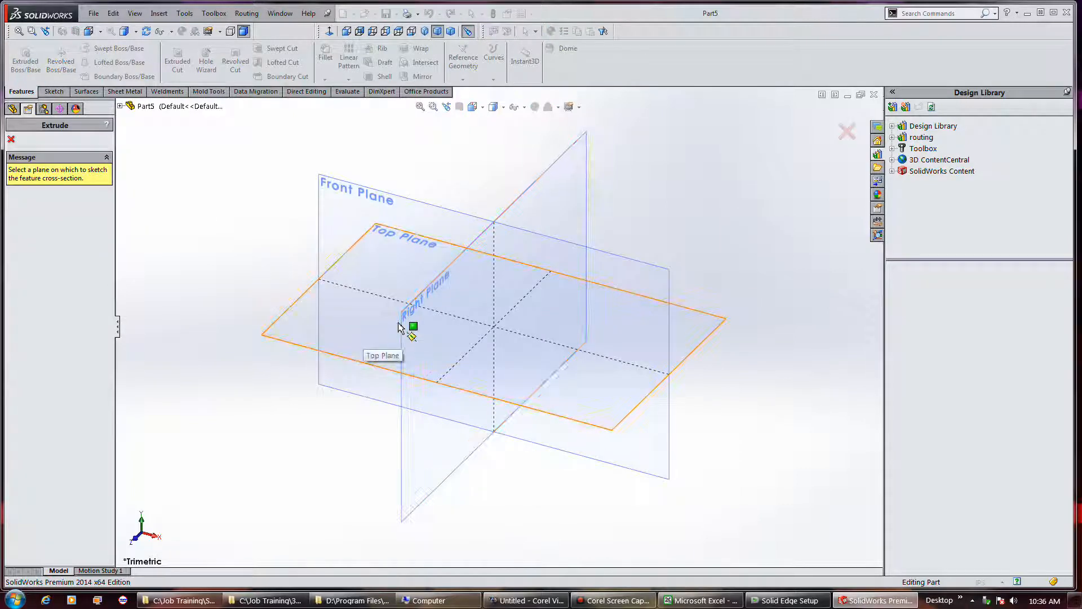
left_click(446, 318)
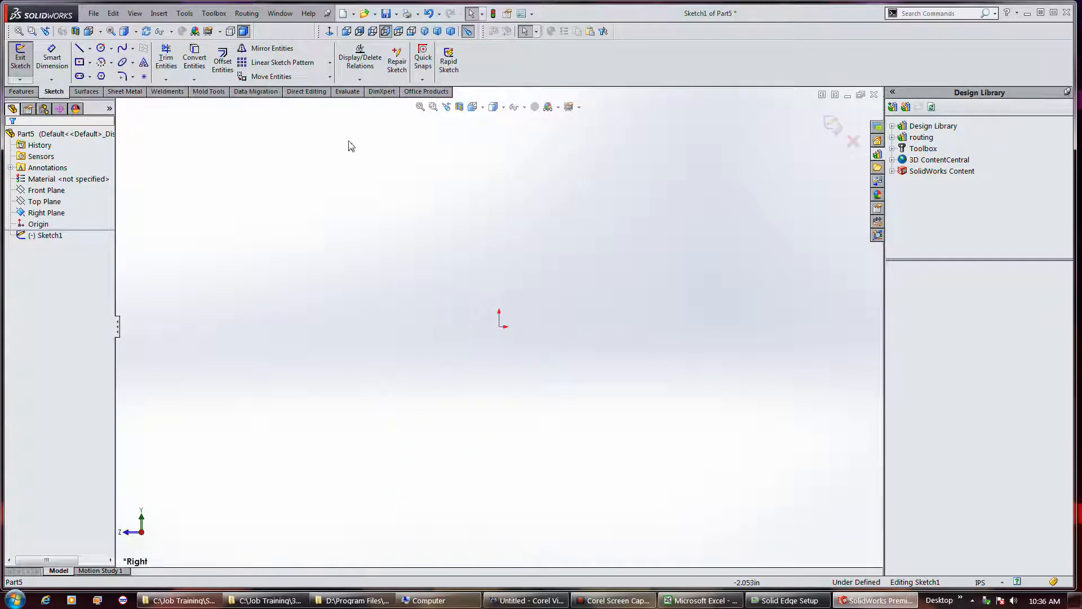
Sketch a 14 in horizontal construction line starting at the origin
left_click(79, 48)
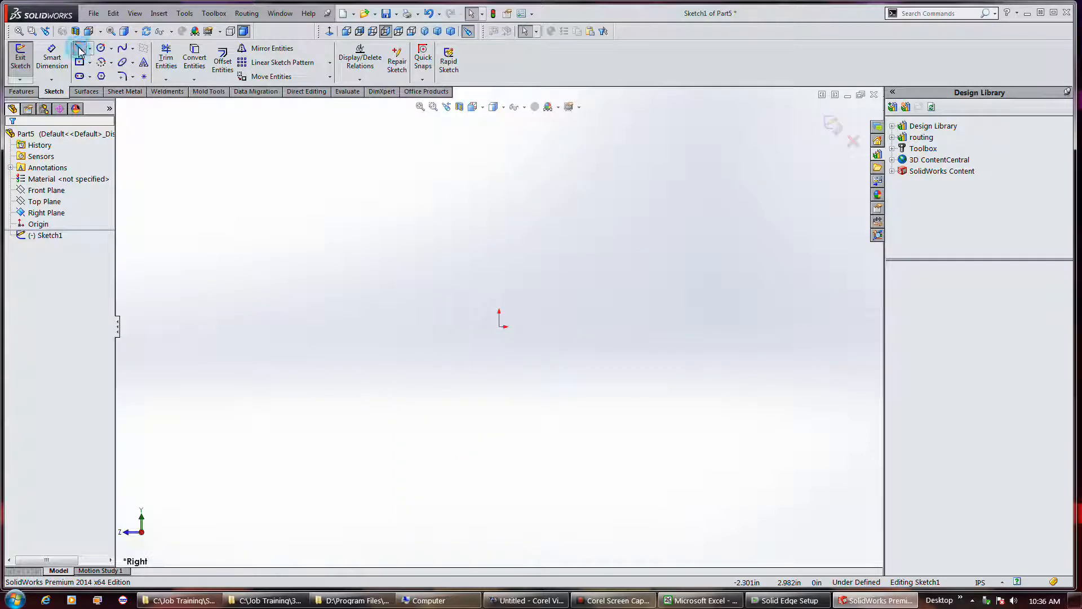
left_click(56, 274)
left_click(499, 327)
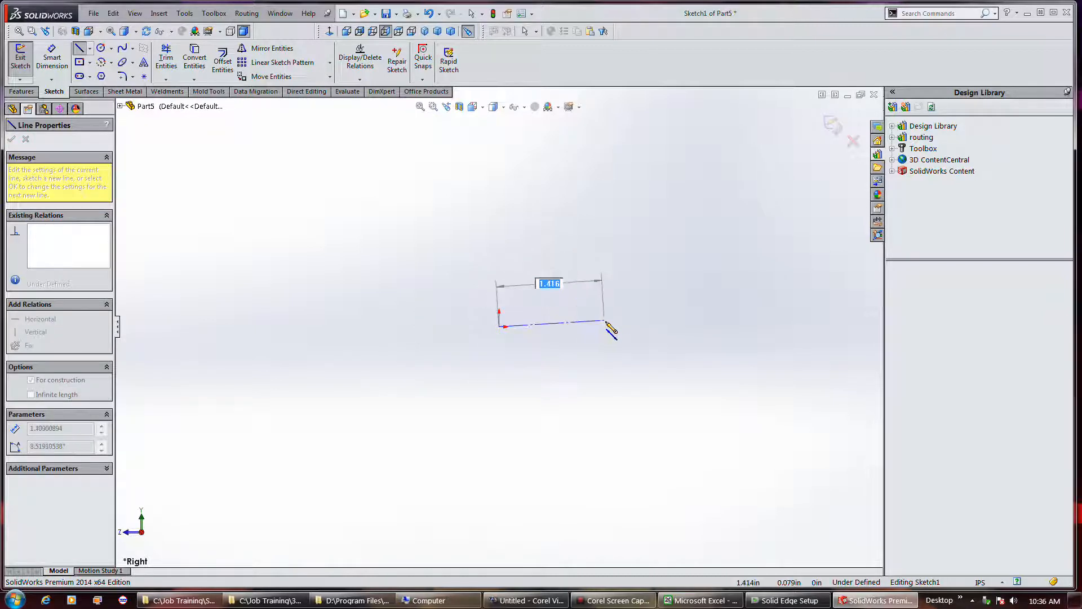
type("14")
key("Return")
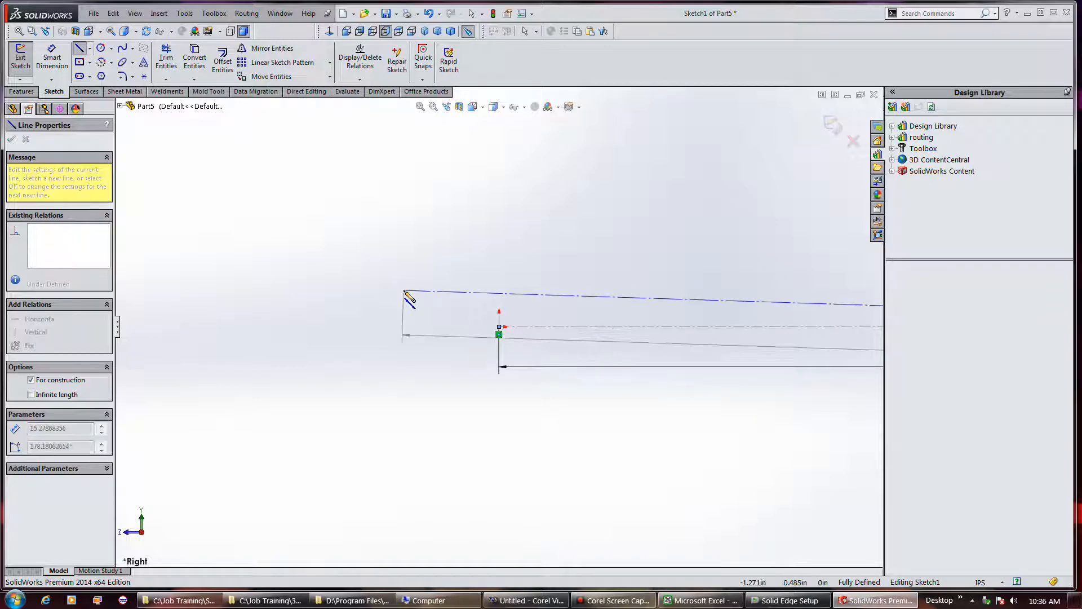
left_click(539, 247)
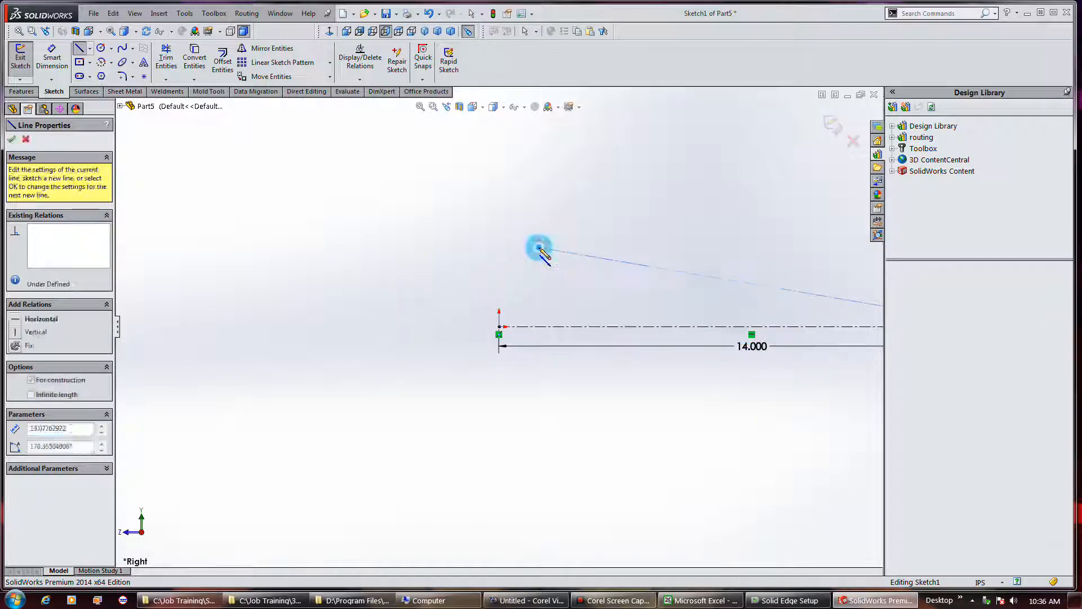
double_click(539, 248)
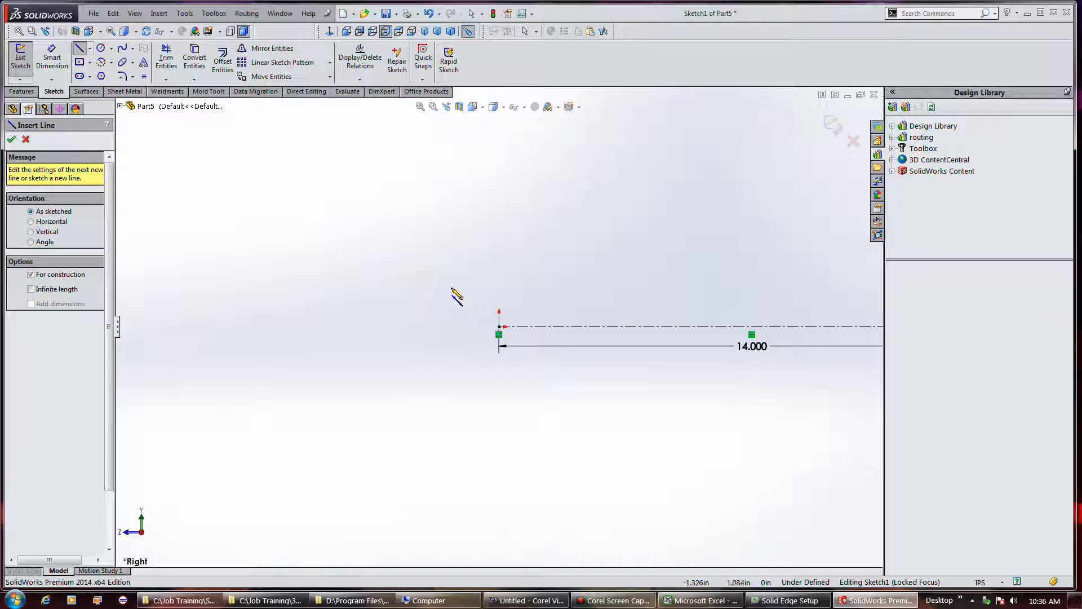
Offset the construction line 1 in bi-directionally with arc end caps and the base kept as construction
left_click(217, 63)
left_click(569, 326)
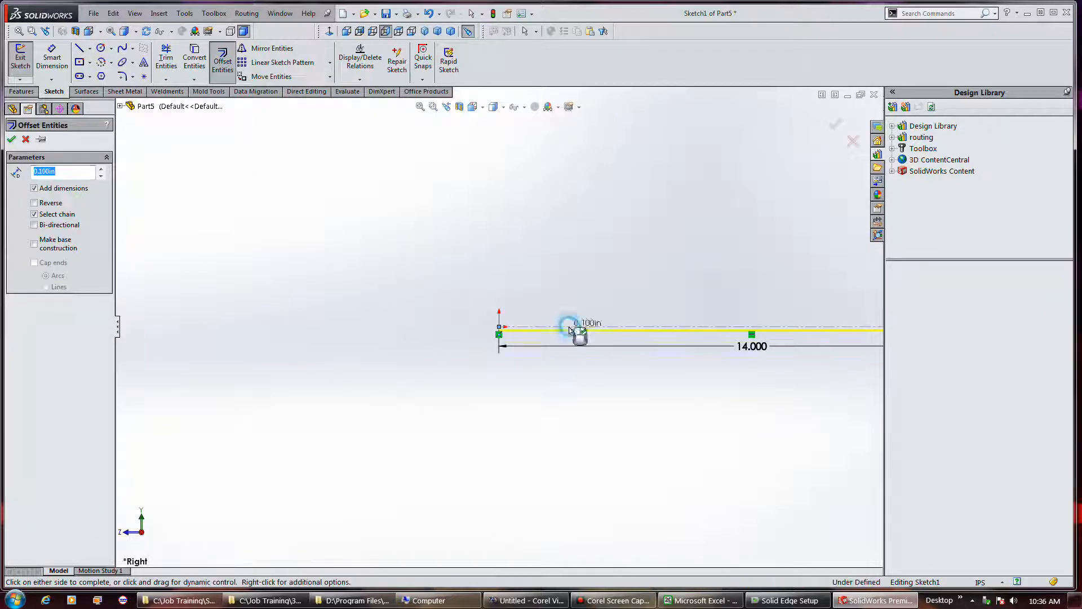
left_click(58, 246)
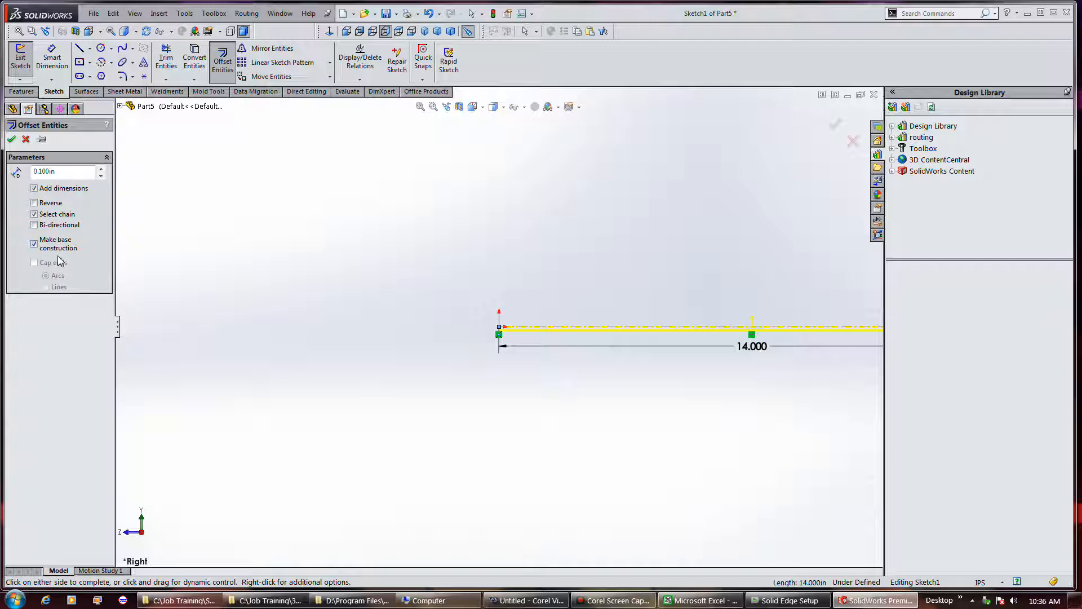
left_click(59, 227)
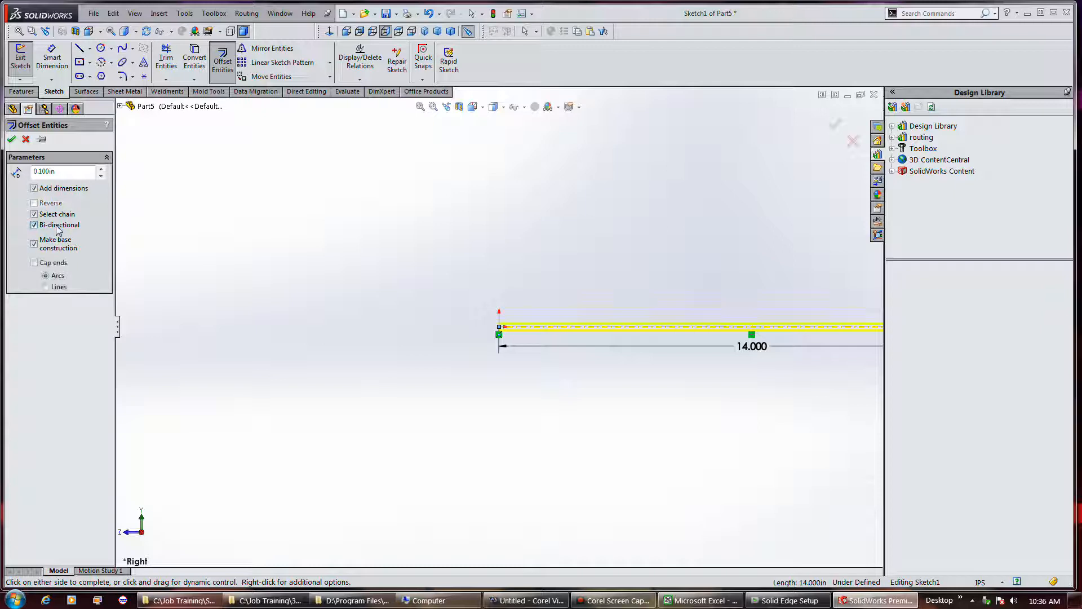
left_click(58, 264)
left_click_drag(67, 173, 31, 174)
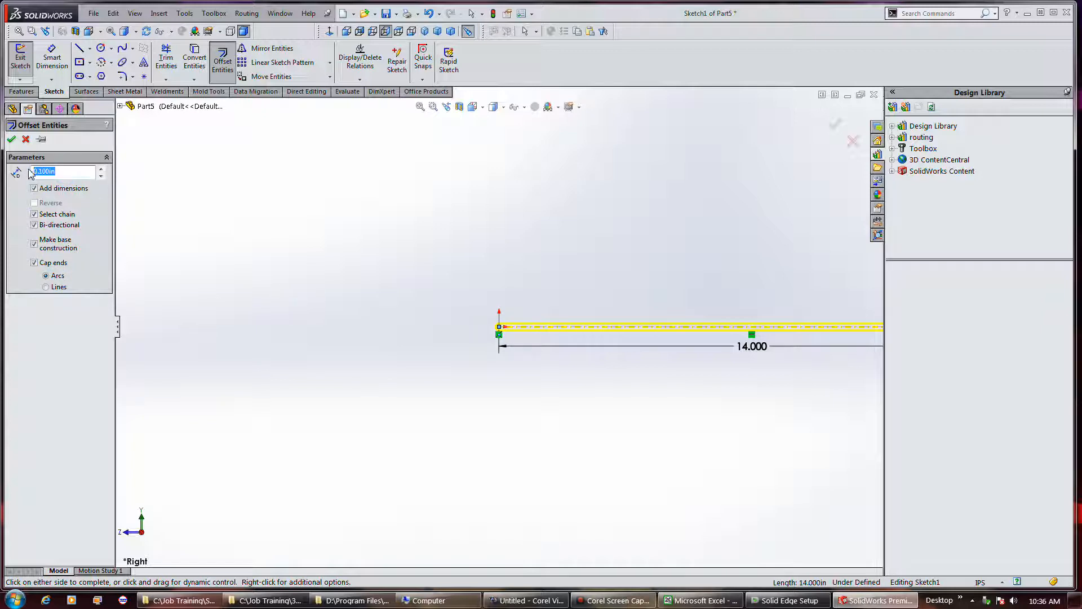
type("1")
key("Return")
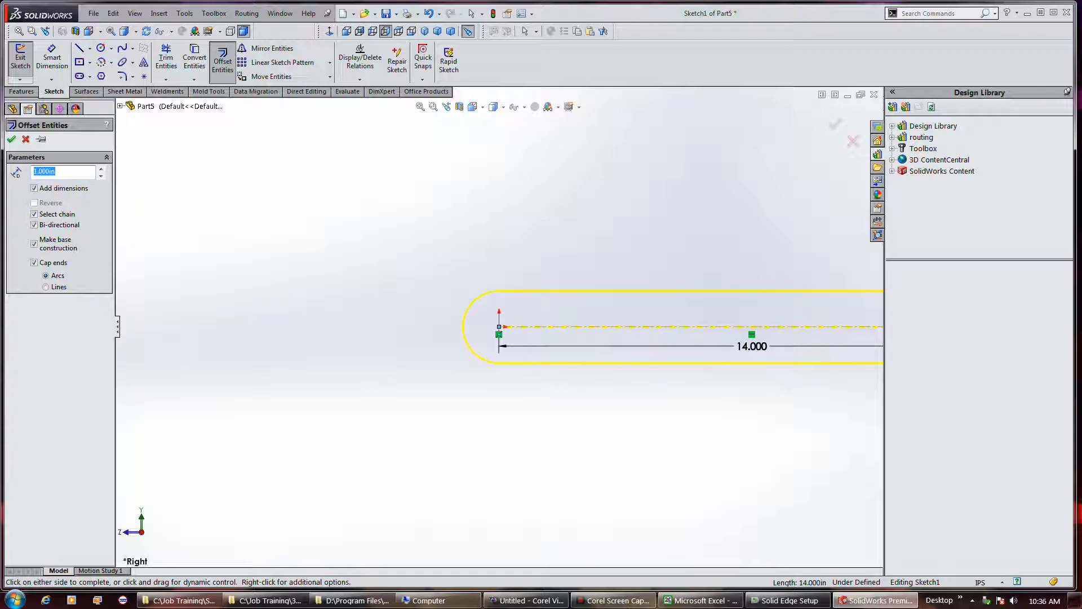
left_click(12, 140)
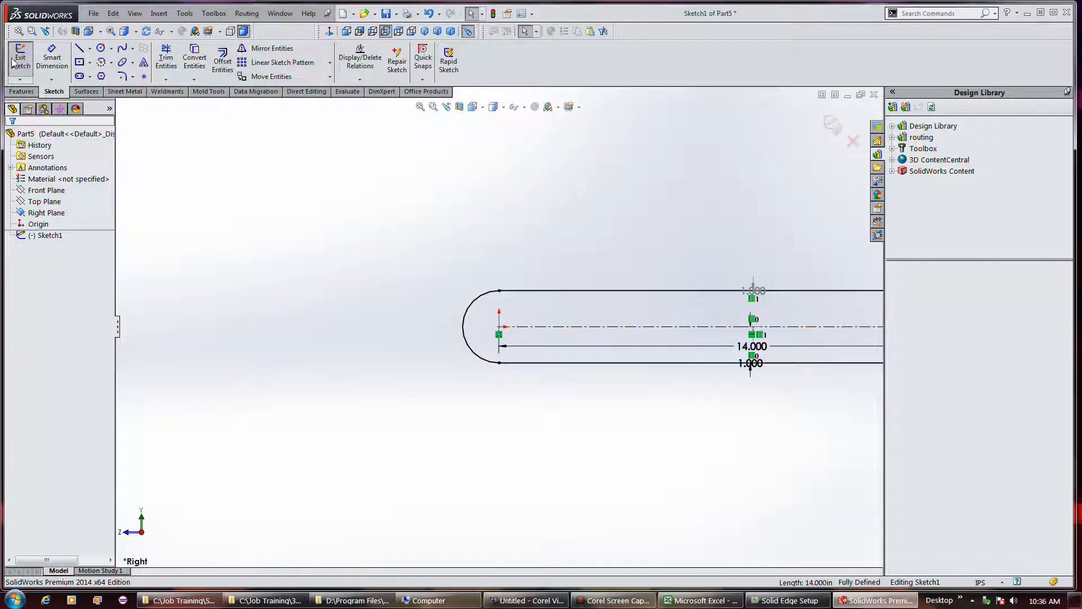
Extrude the slot-shaped profile 0.125 in as a blind boss
left_click(20, 63)
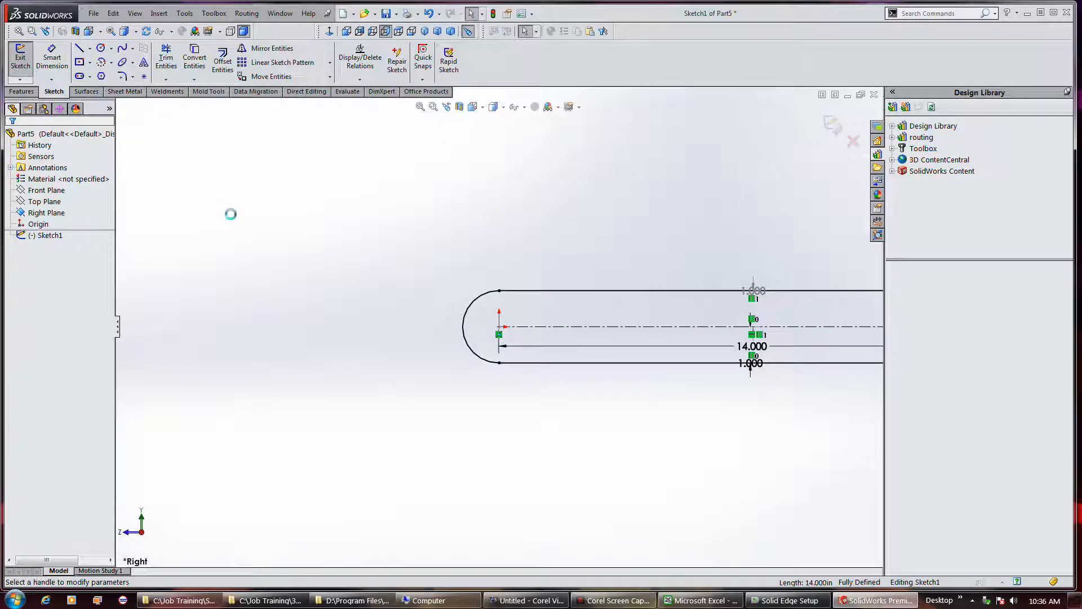
type(".125")
key("Return")
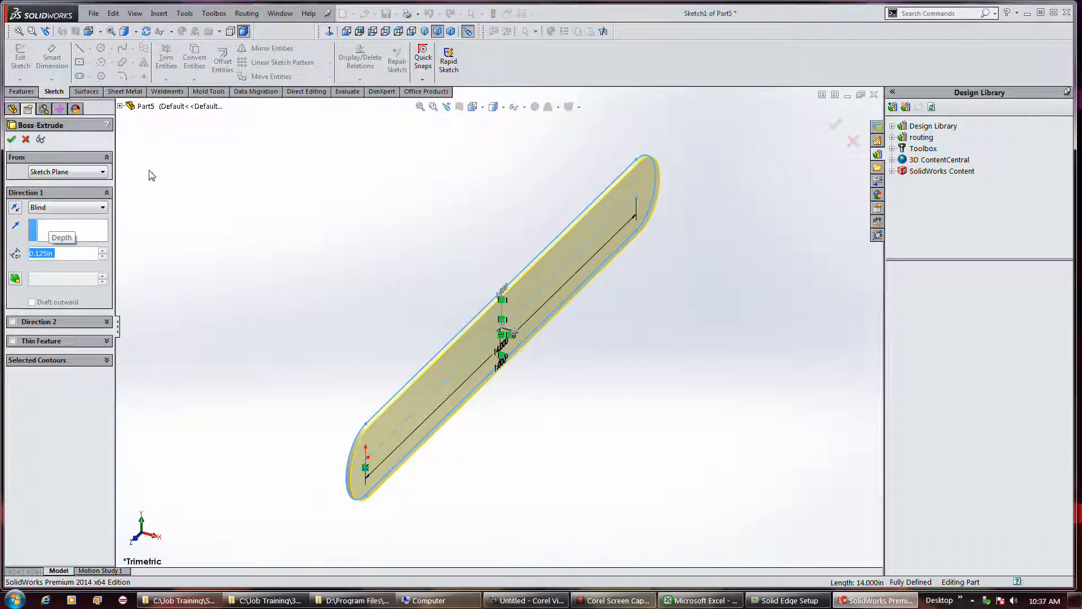
key("Return")
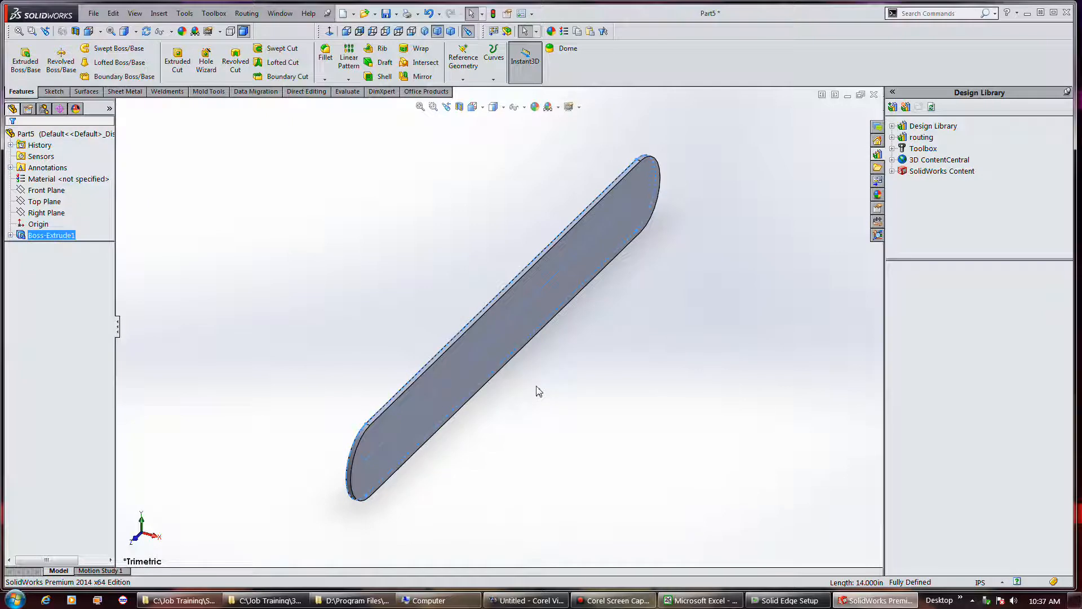
Edit the bar's base sketch, rename its 14 in length dimension to Bar Len, and exit the sketch
middle_click_drag(520, 415, 446, 327)
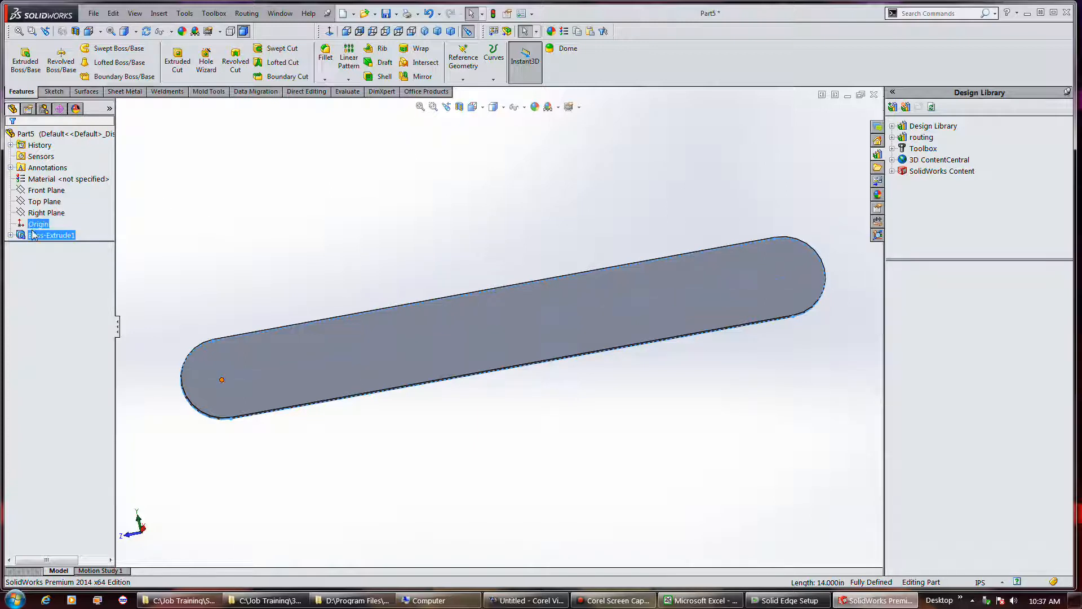
left_click(10, 235)
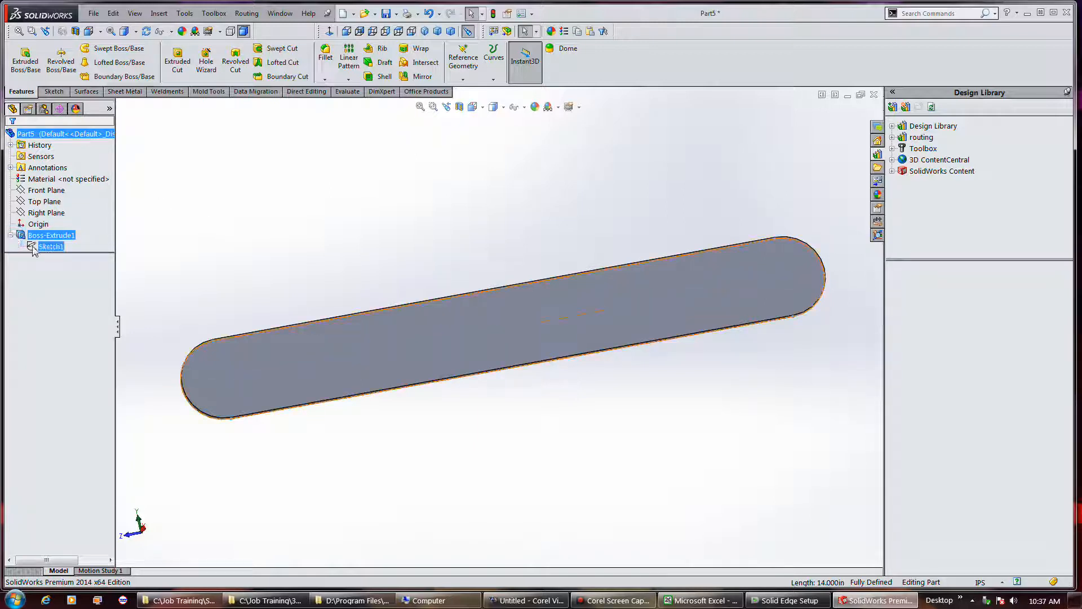
left_click(33, 248)
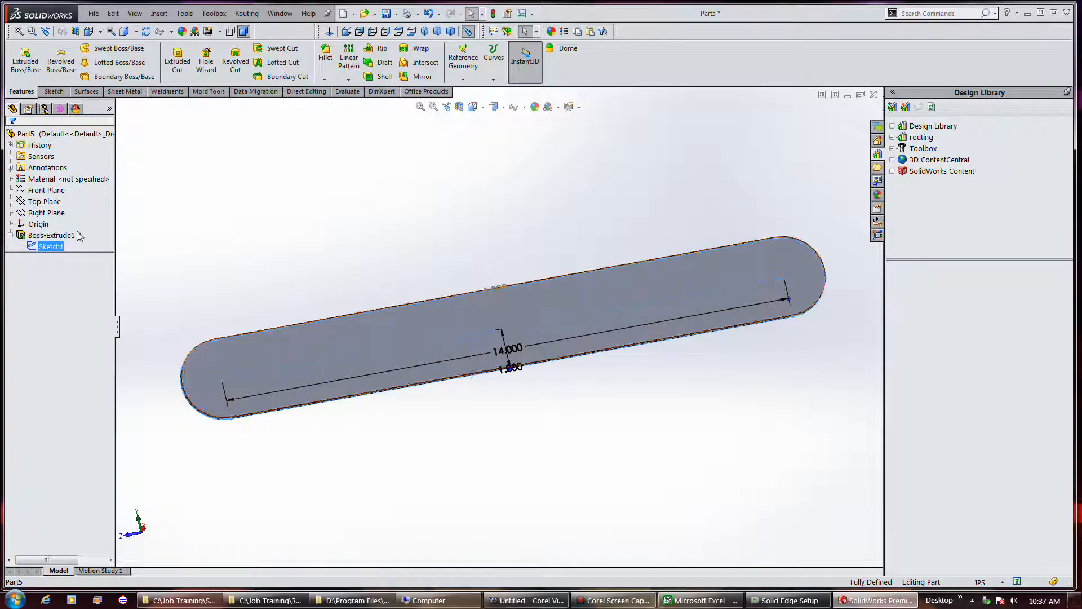
right_click(51, 247)
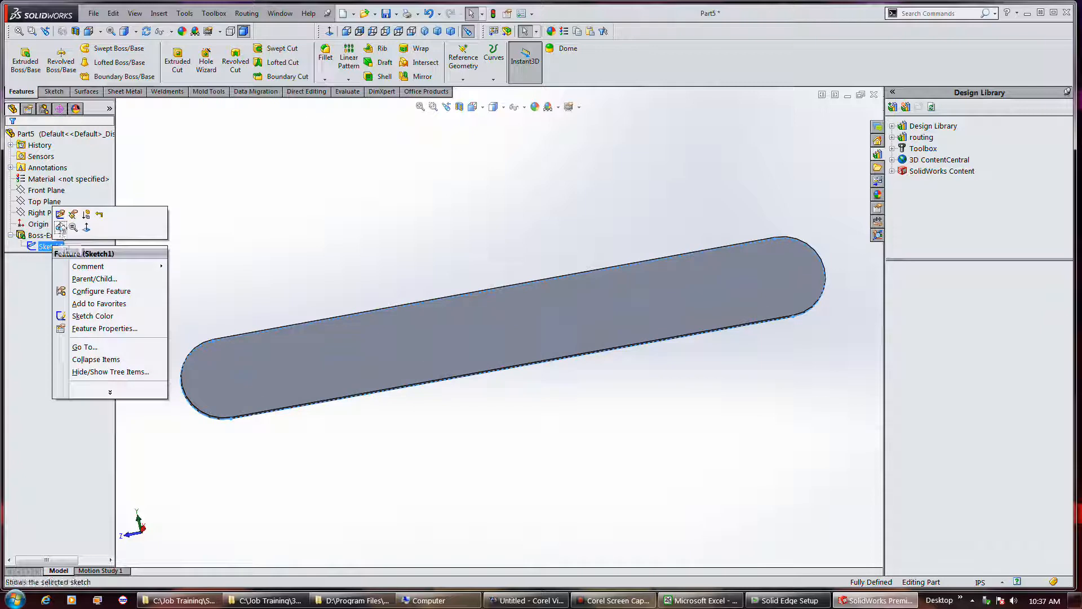
left_click(63, 217)
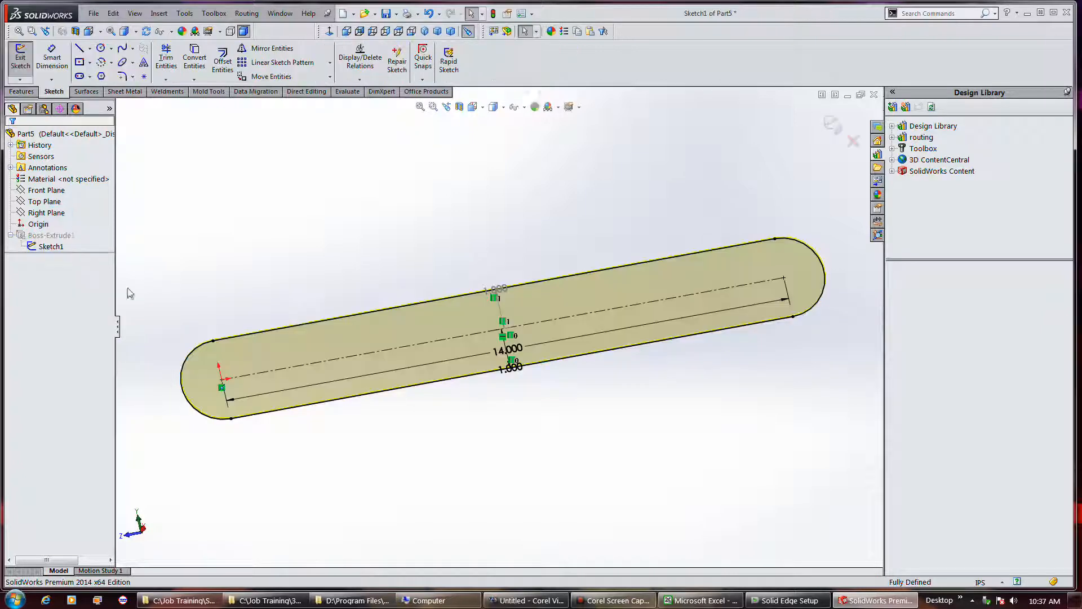
left_click(311, 389)
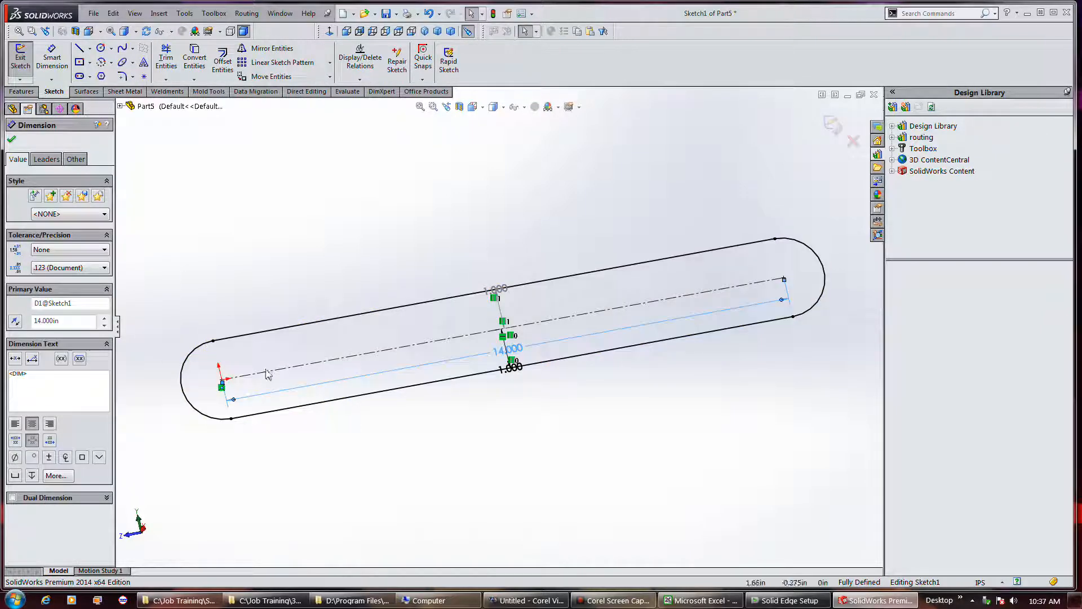
left_click_drag(42, 305, 29, 308)
type("Bar Len")
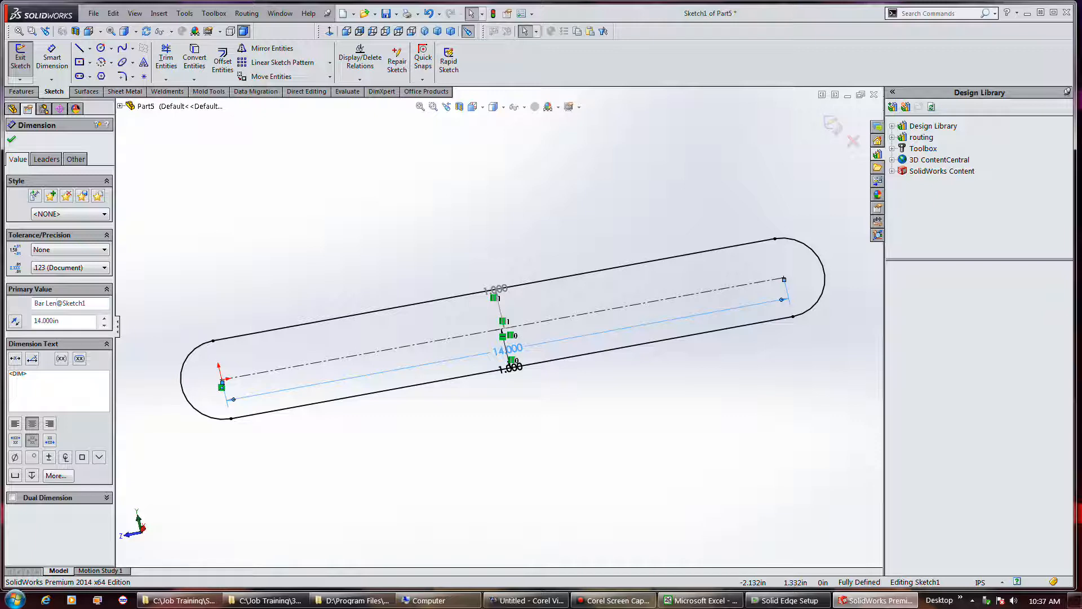
left_click(11, 139)
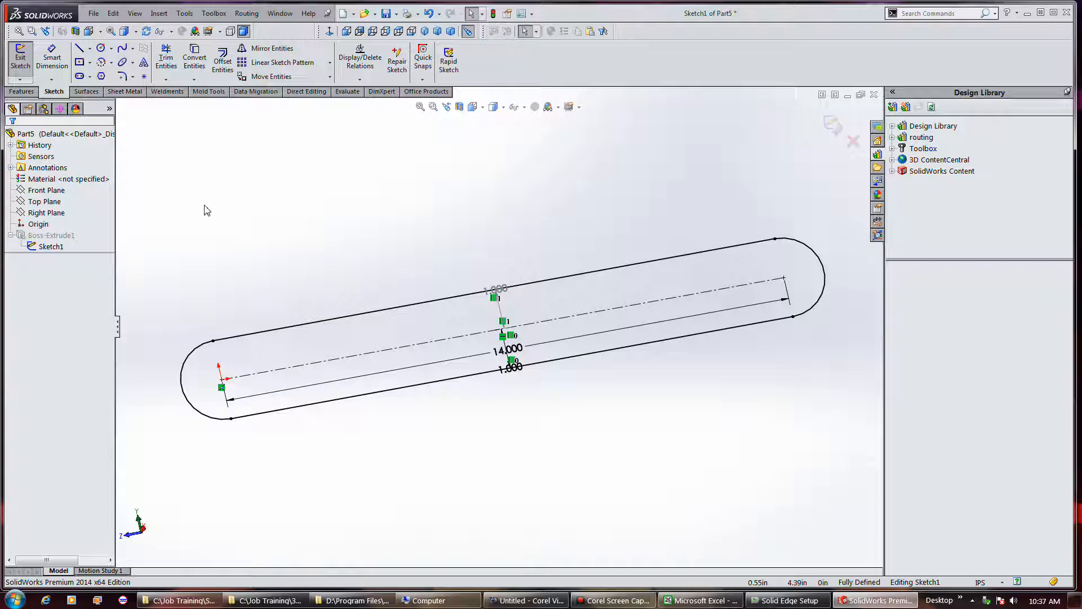
mouse_move(207, 210)
middle_mouse_down()
mouse_move(239, 229)
mouse_move(249, 174)
mouse_move(256, 269)
middle_mouse_up()
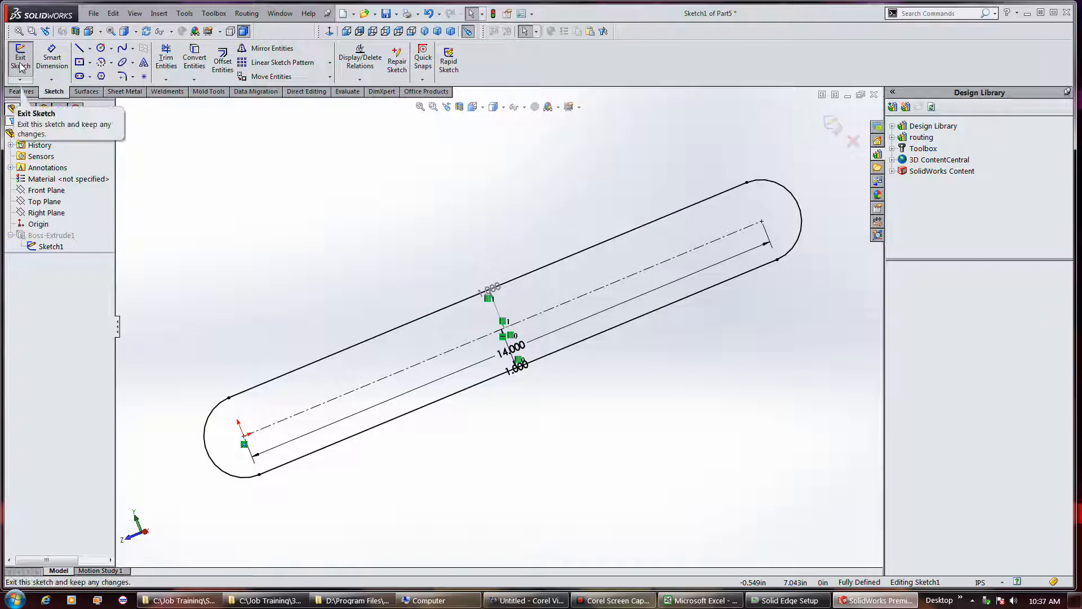
left_click(20, 65)
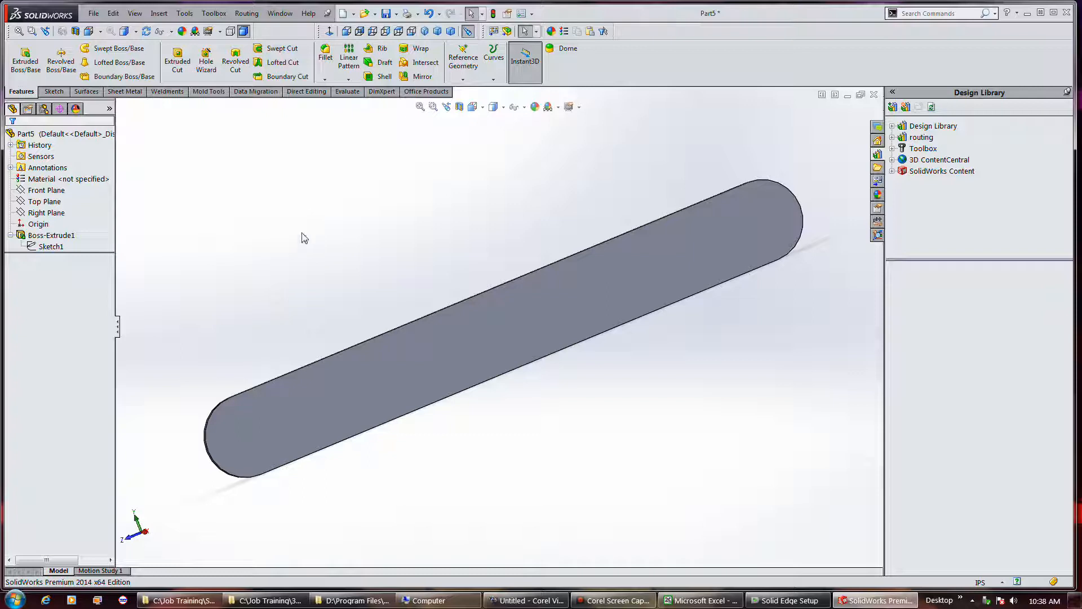
left_click(54, 91)
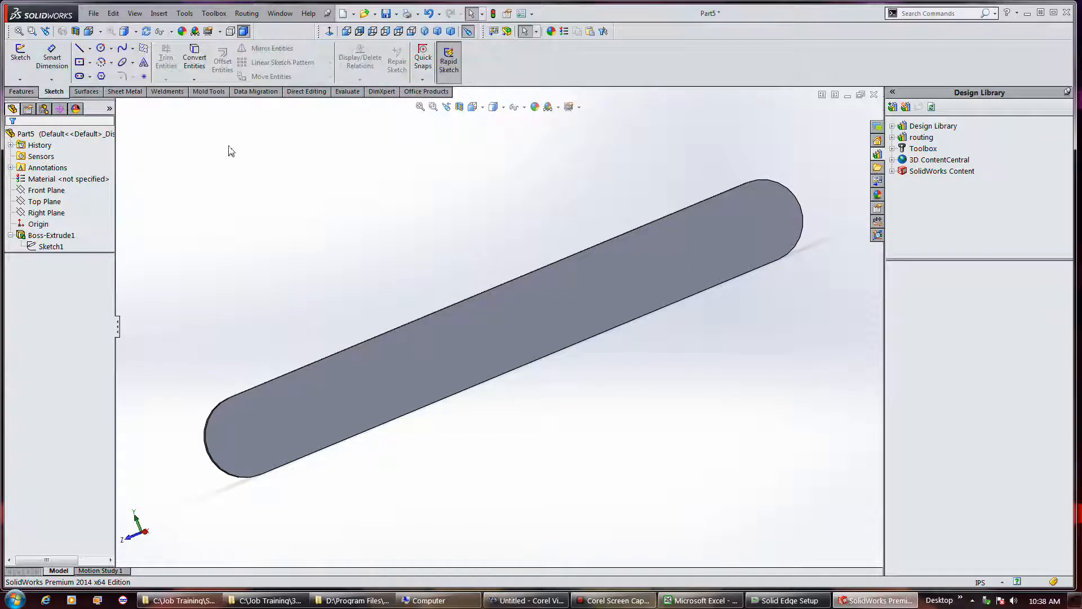
left_click(101, 50)
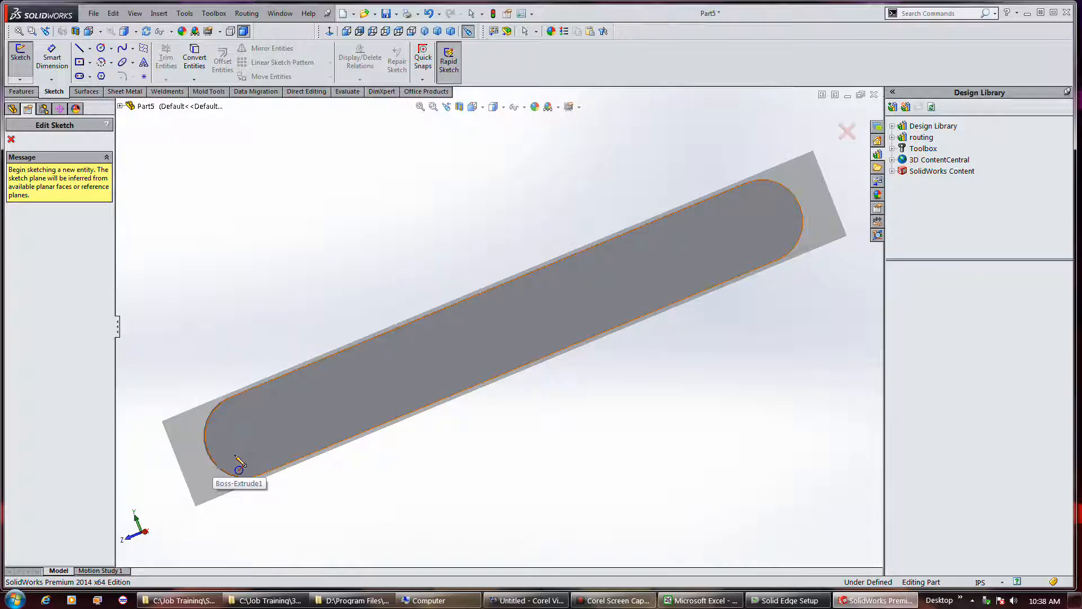
scroll(238, 463, "down", 2)
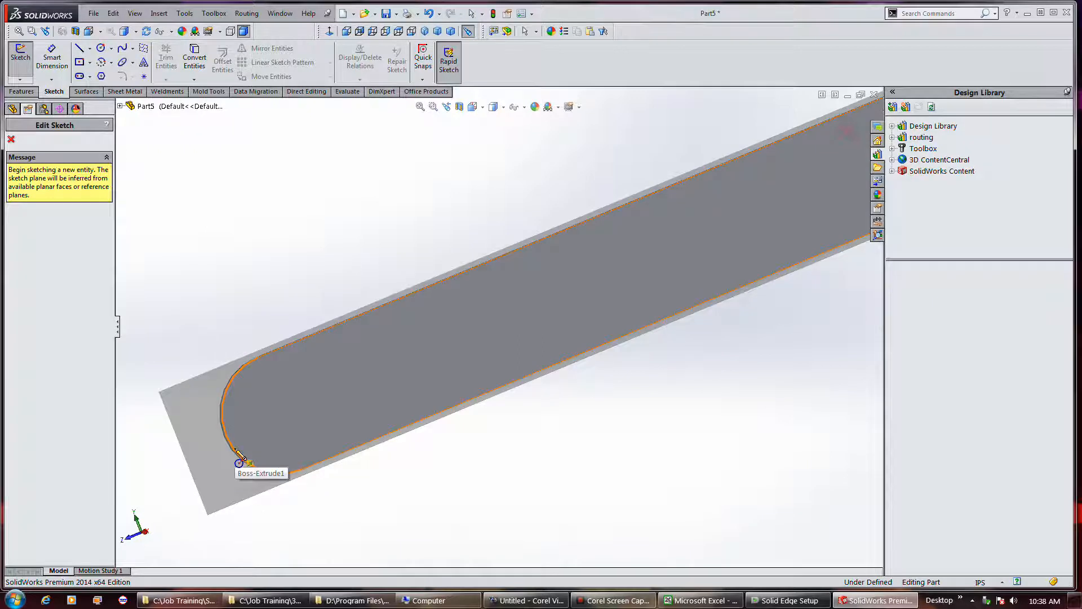
mouse_move(239, 466)
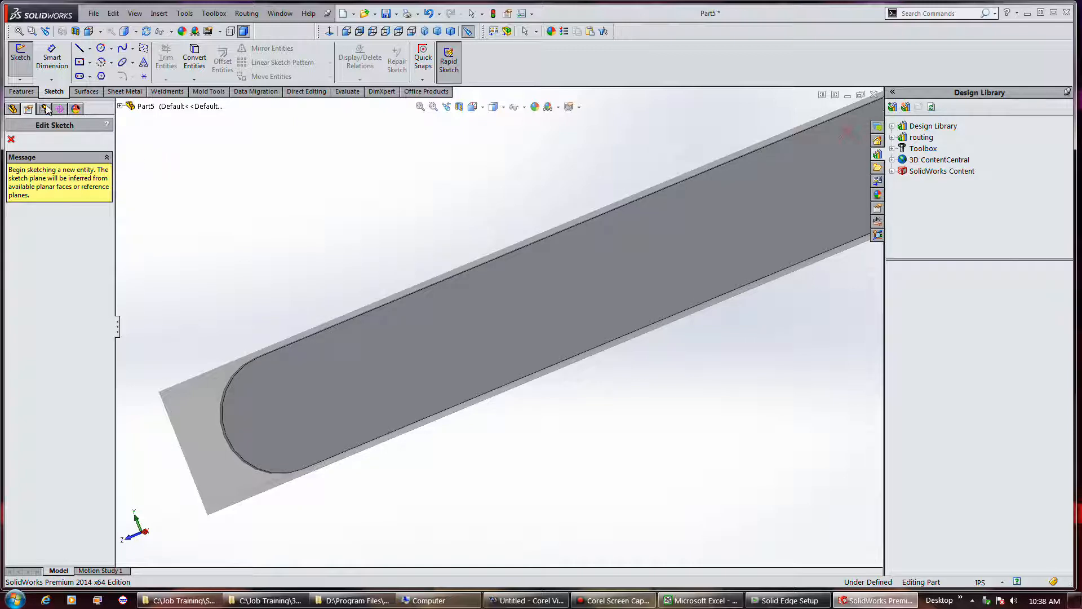
Sketch a 0.5 in diameter circle centred on the origin on the bar's flat face and exit the sketch
left_click(22, 91)
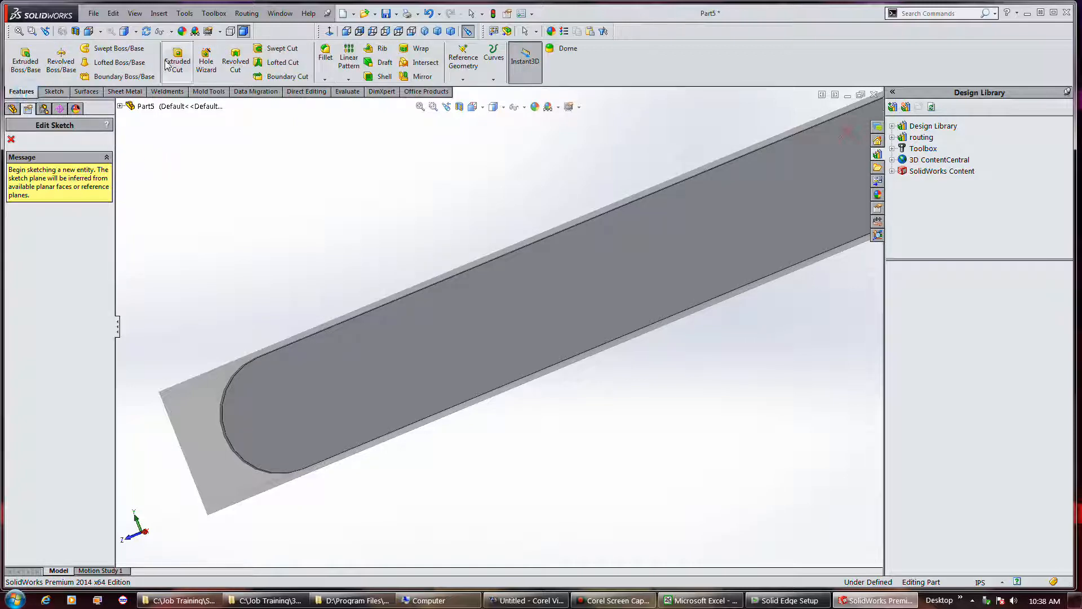
left_click(178, 62)
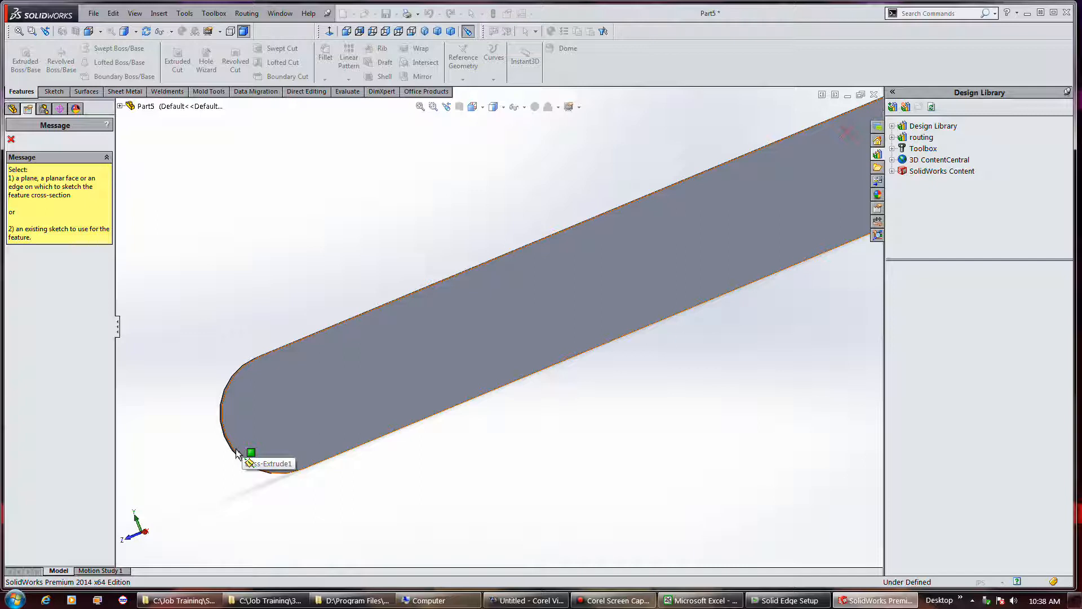
left_click(283, 418)
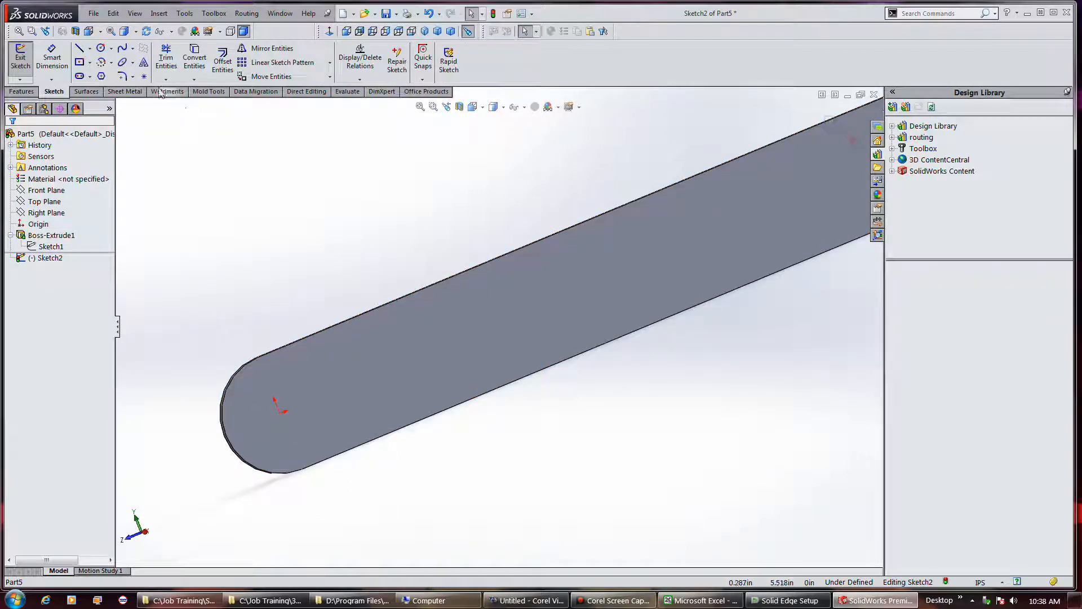
left_click(101, 48)
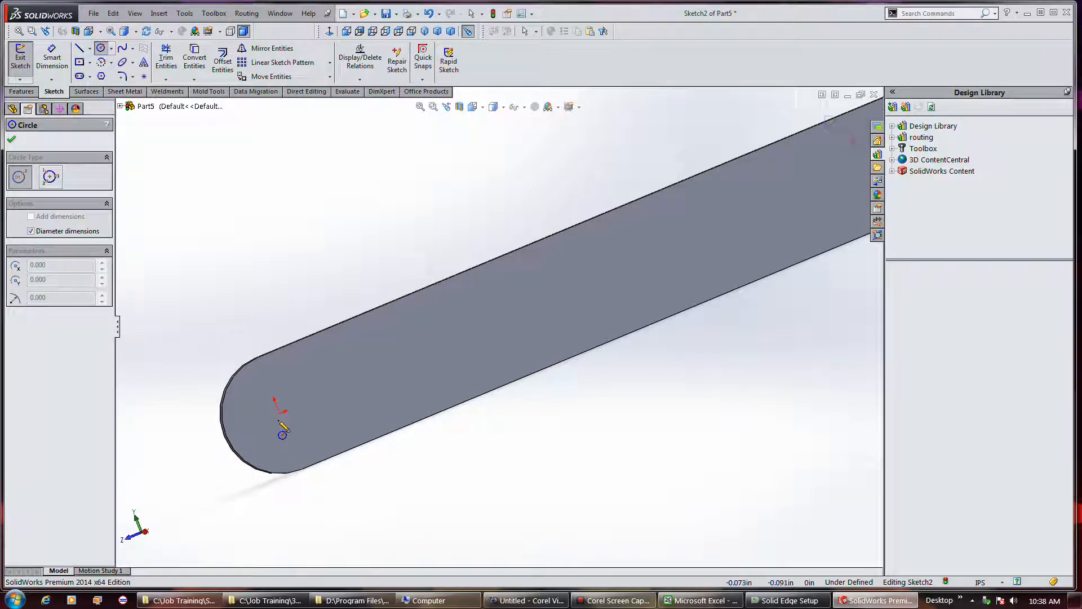
left_click_drag(280, 414, 292, 415)
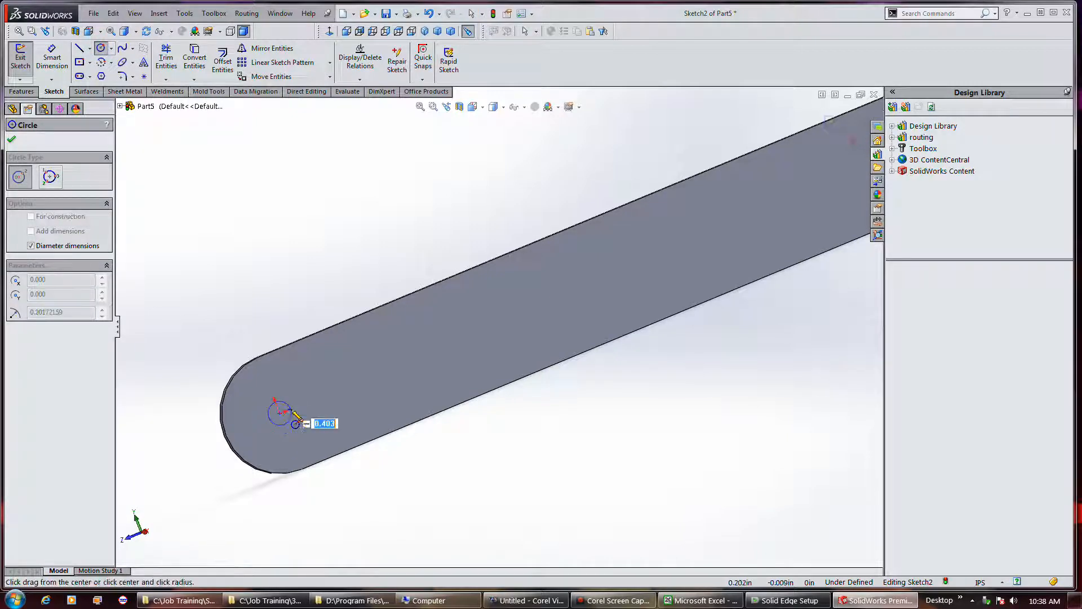
type(".5")
key("Return")
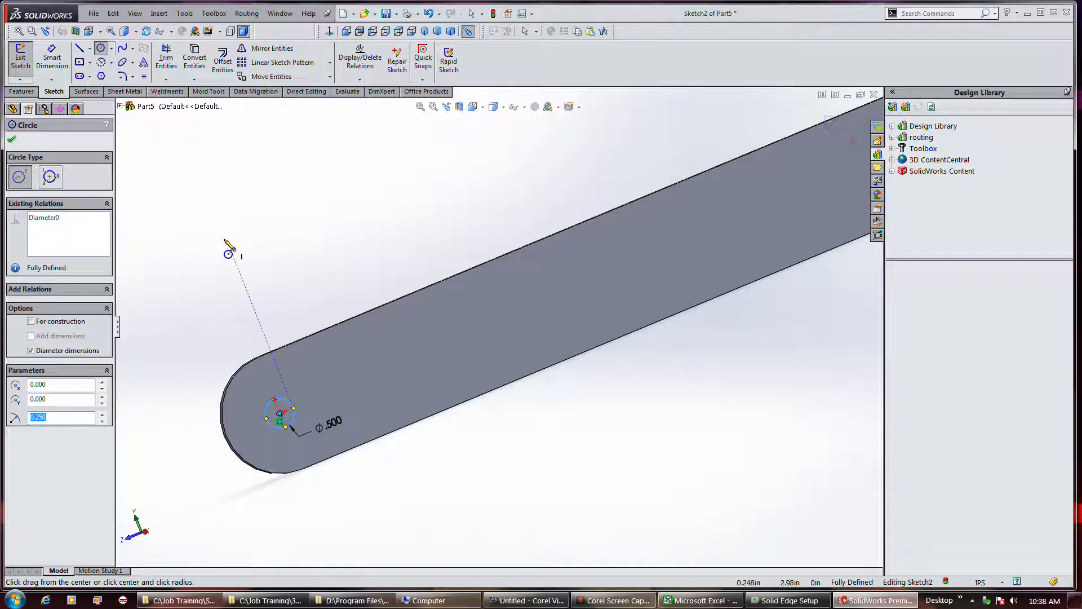
left_click(20, 56)
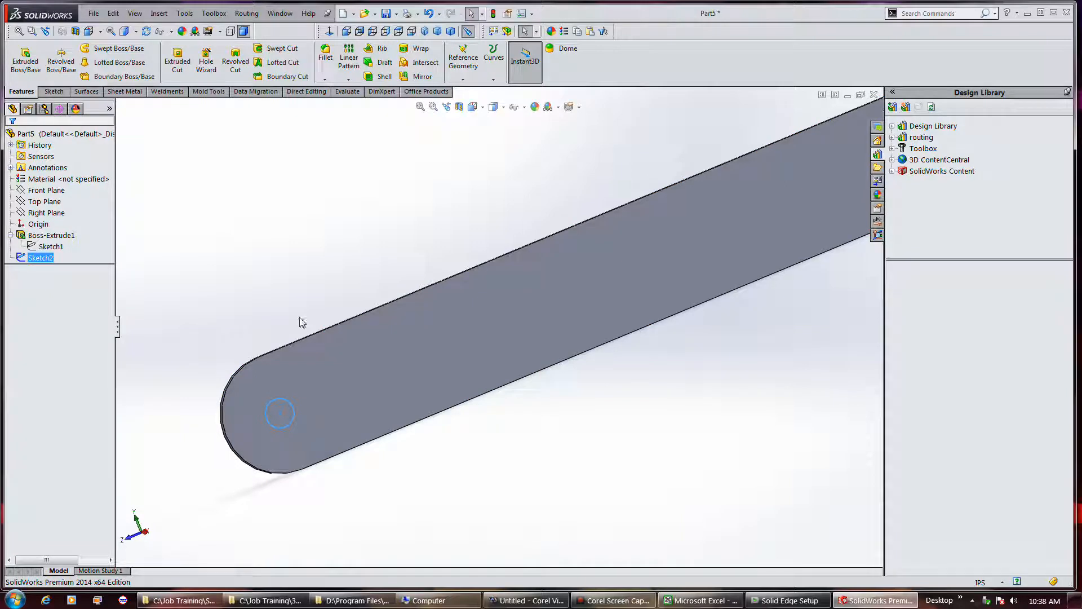
Cut the circle through all of the bar to make the end hole
left_click(177, 60)
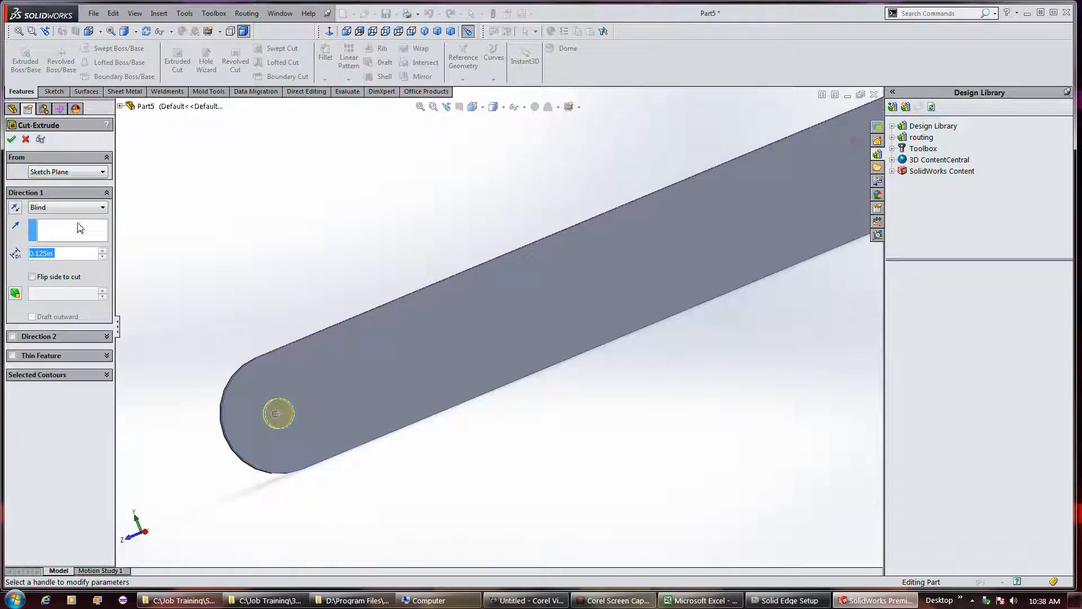
left_click(67, 208)
left_click(70, 228)
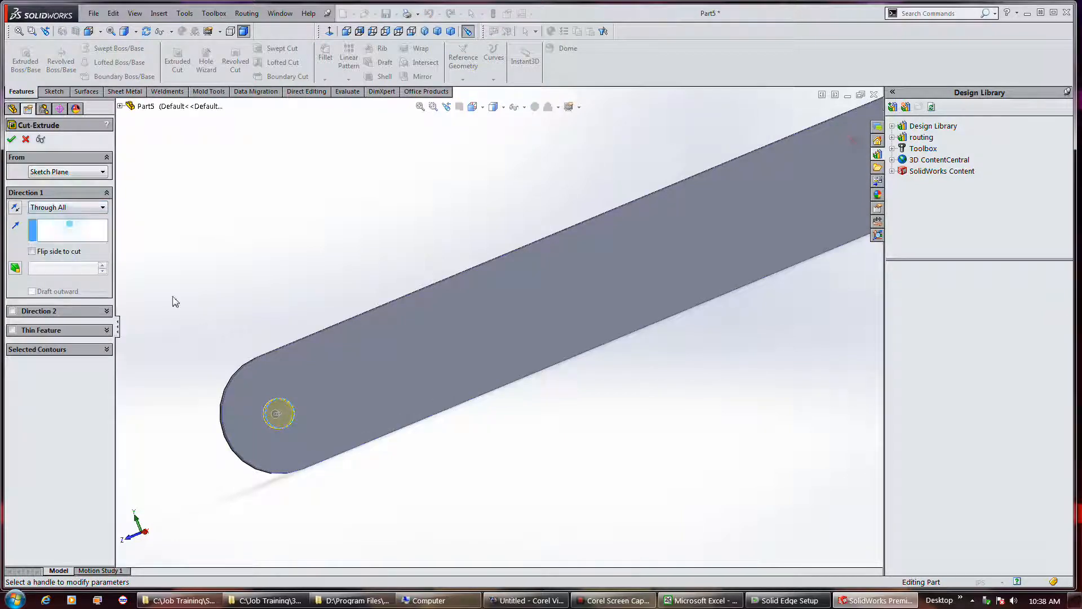
left_click(13, 140)
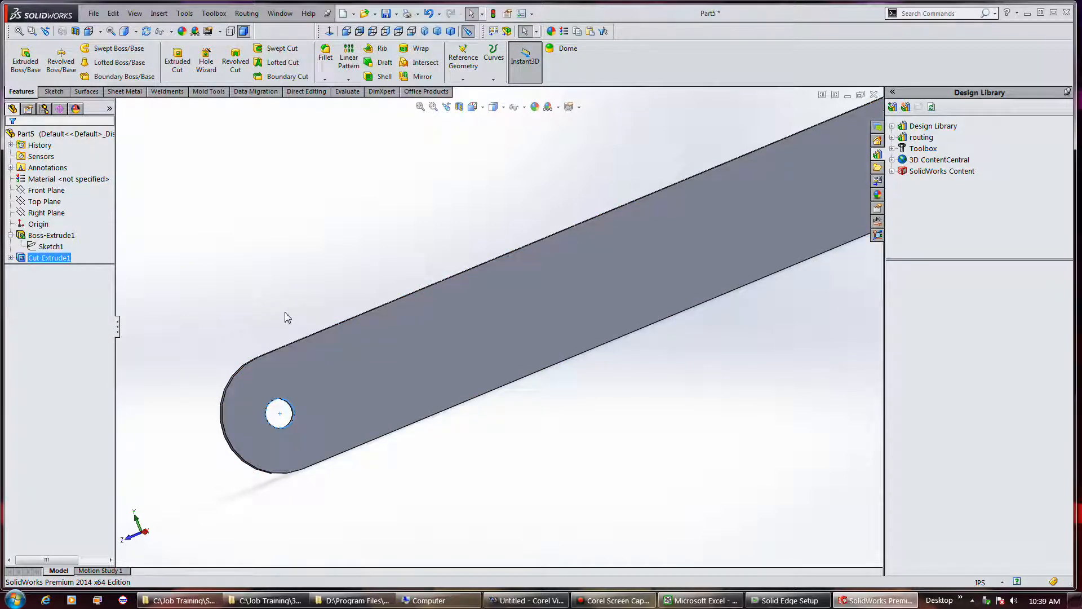
key("f")
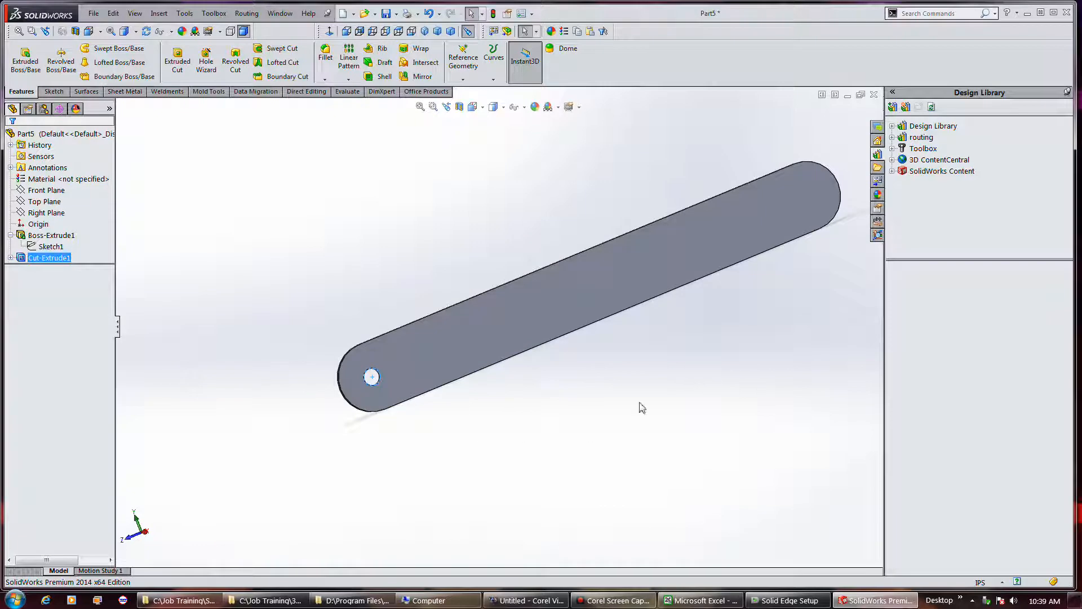
Review the direction, spacing and instance settings of the bar's linear hole pattern
mouse_move(627, 602)
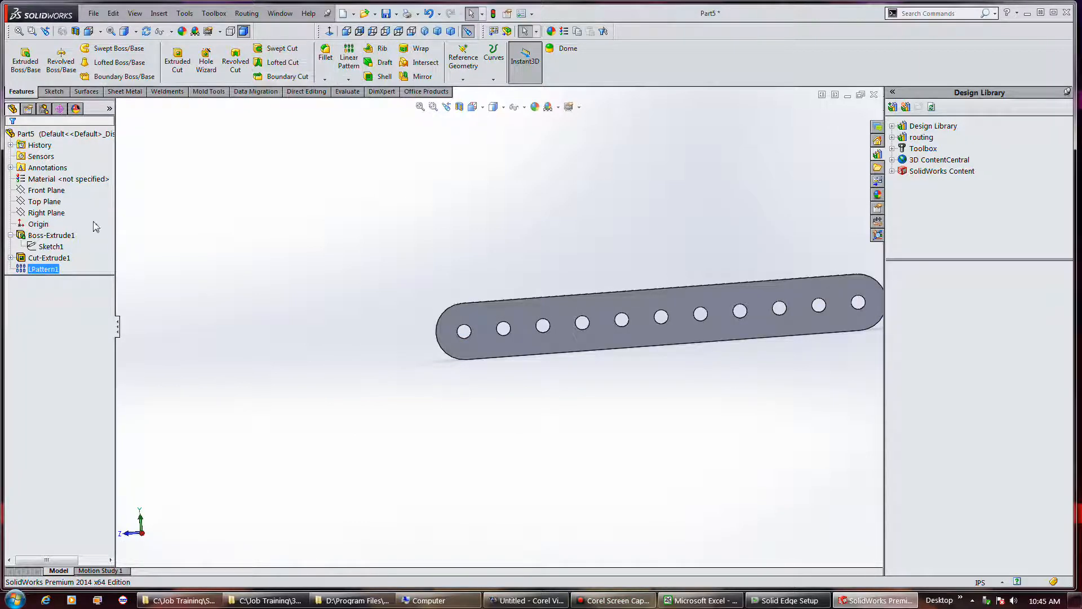
mouse_move(50, 271)
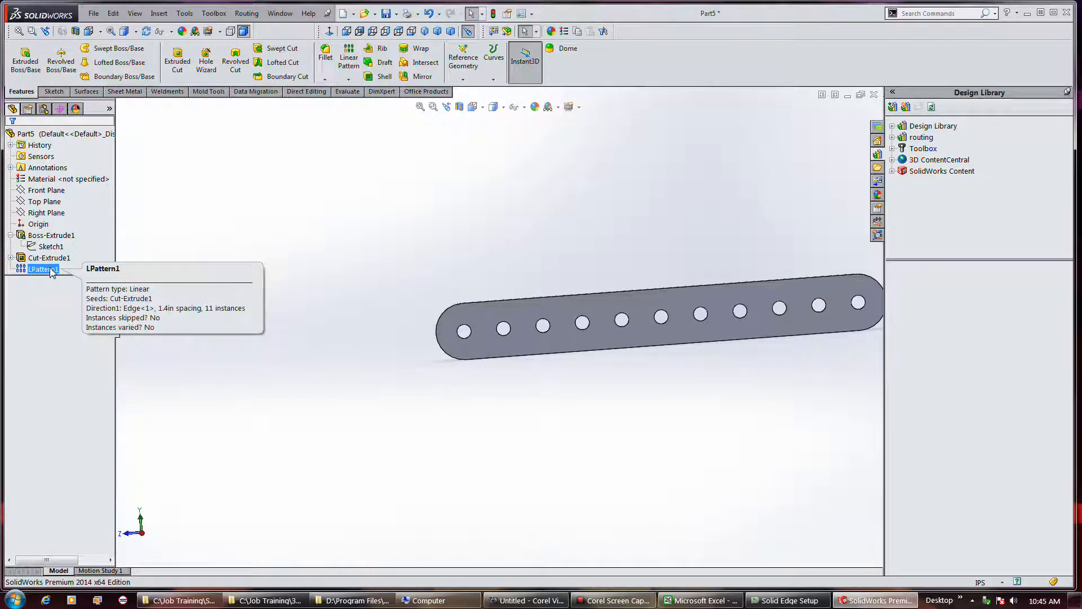
right_click(50, 271)
left_click(56, 235)
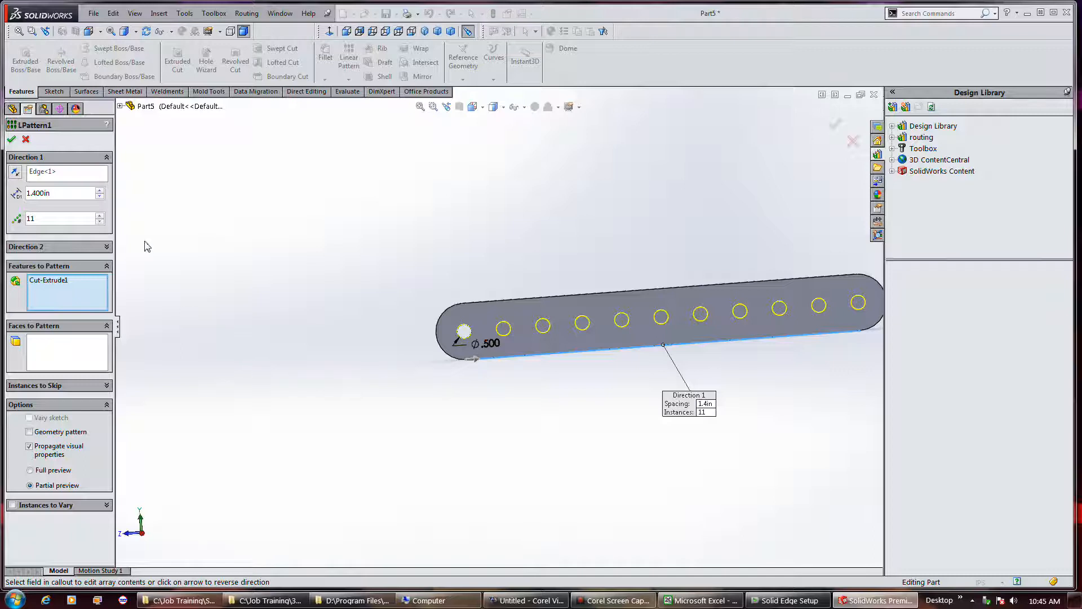
left_click(11, 140)
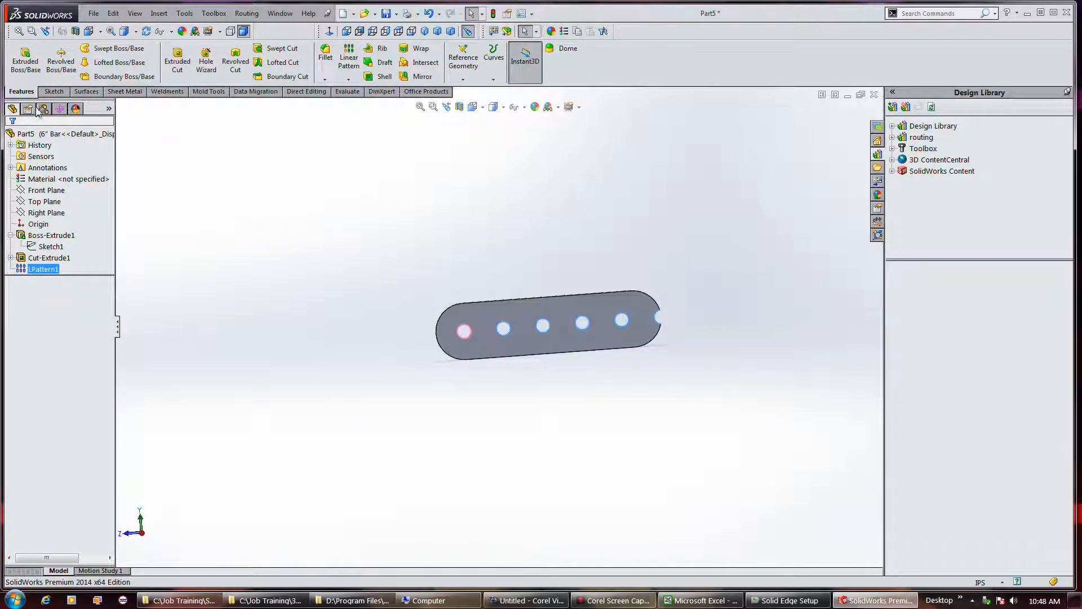
Set the linear hole pattern to 5 instances for the 6" Bar configuration
left_click(43, 108)
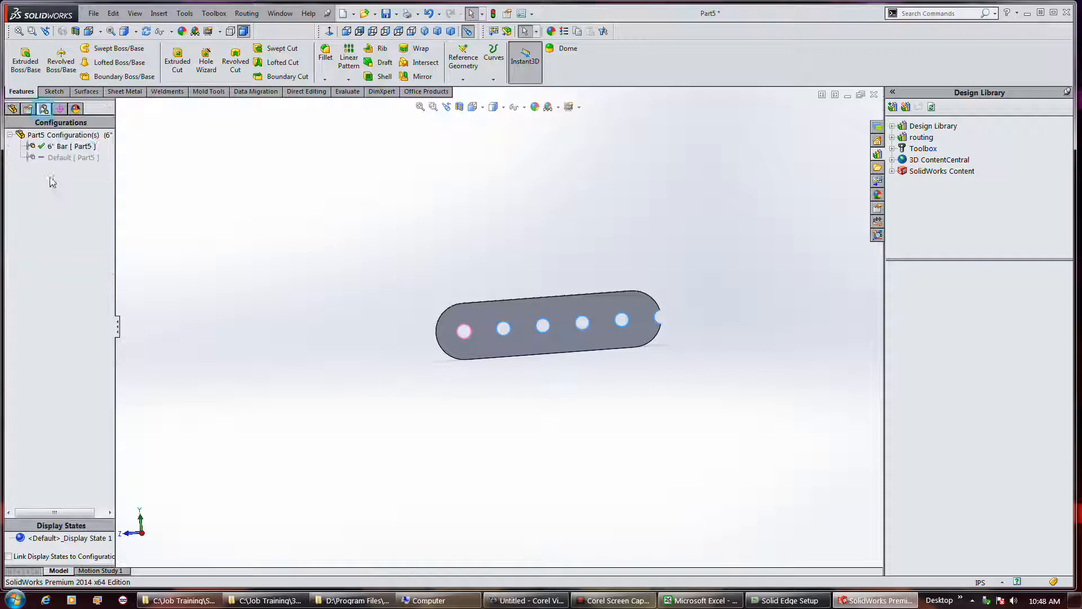
left_click(12, 109)
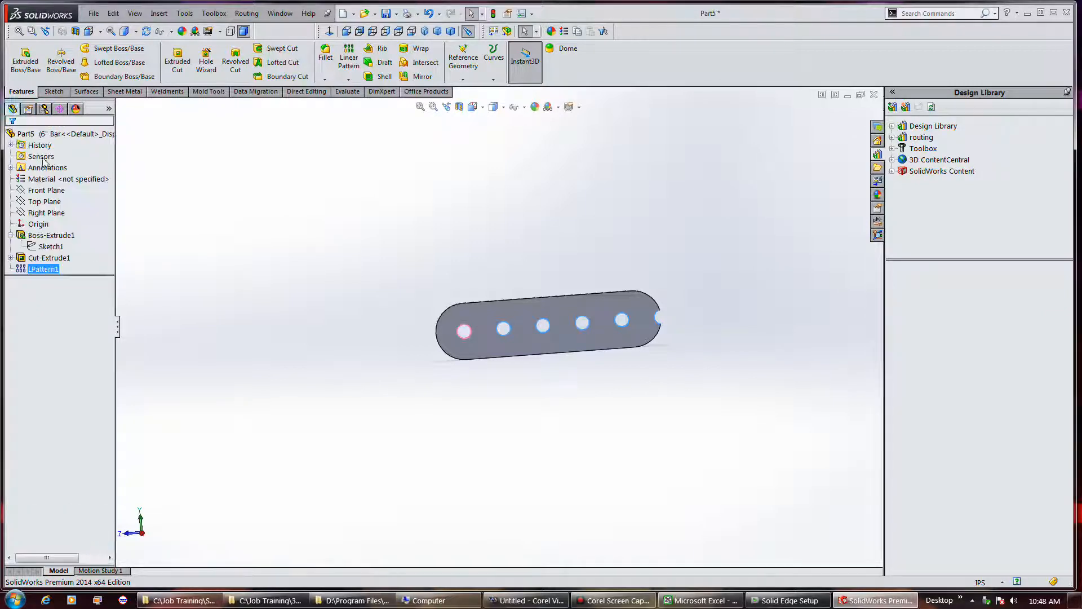
right_click(44, 271)
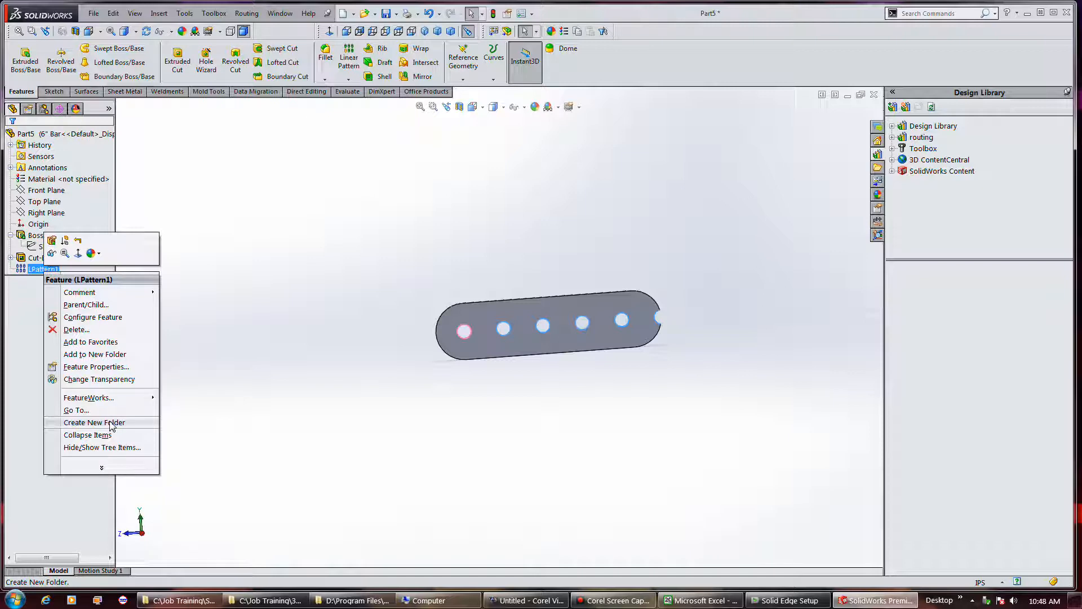
left_click(51, 240)
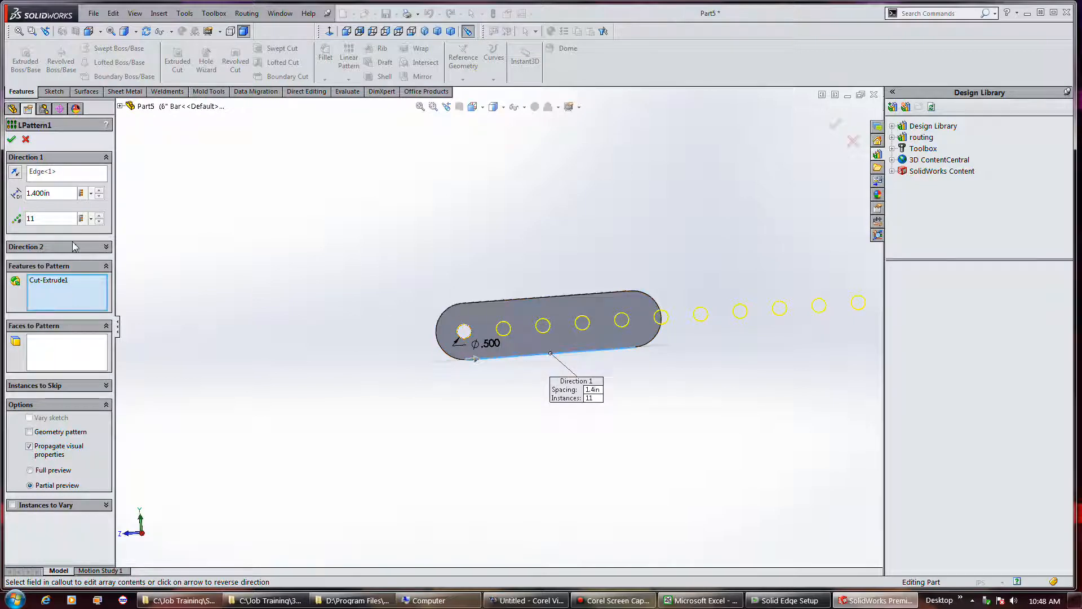
double_click(75, 222)
type("5")
left_click(13, 139)
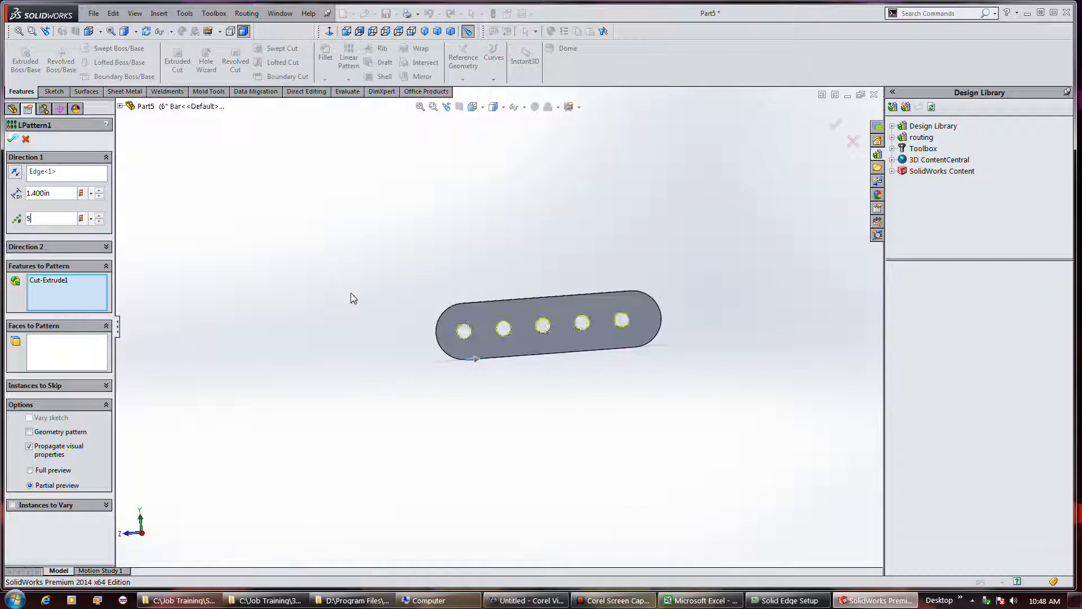
mouse_move(696, 362)
middle_mouse_down()
mouse_move(666, 350)
mouse_move(713, 335)
mouse_move(695, 348)
middle_mouse_up()
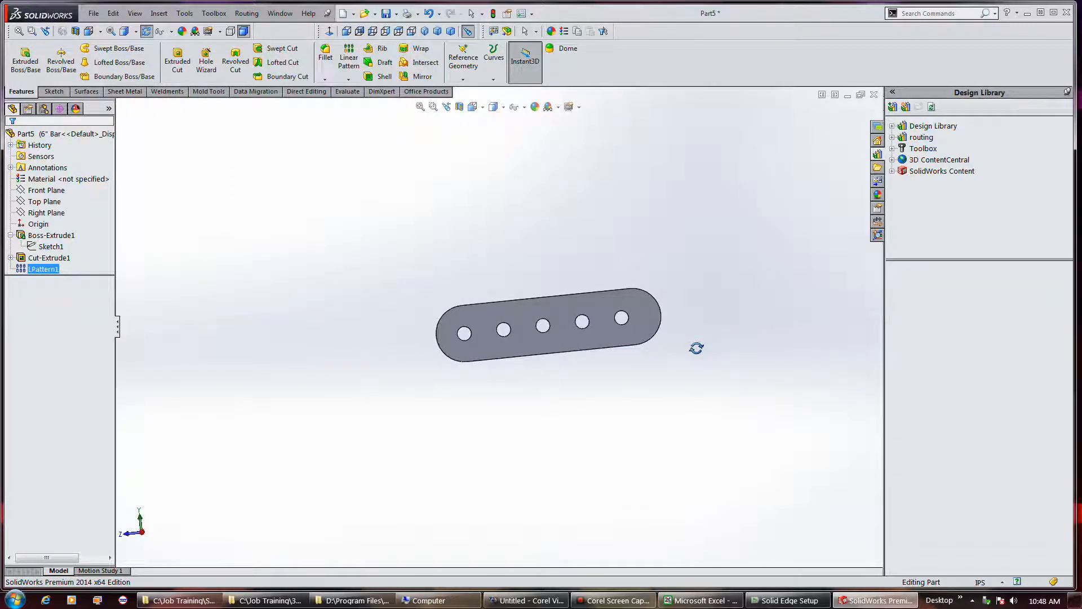
key("Escape")
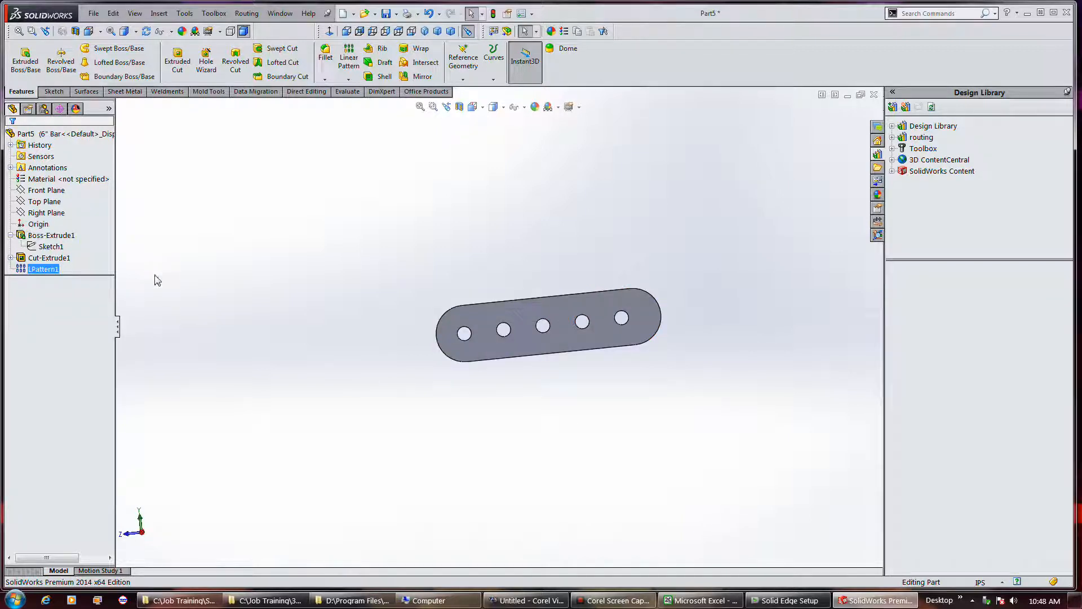
Set the base sketch's Bar Len dimension to 5.6 in for the 6" Bar configuration and rebuild the part
left_click(10, 258)
left_click(36, 248)
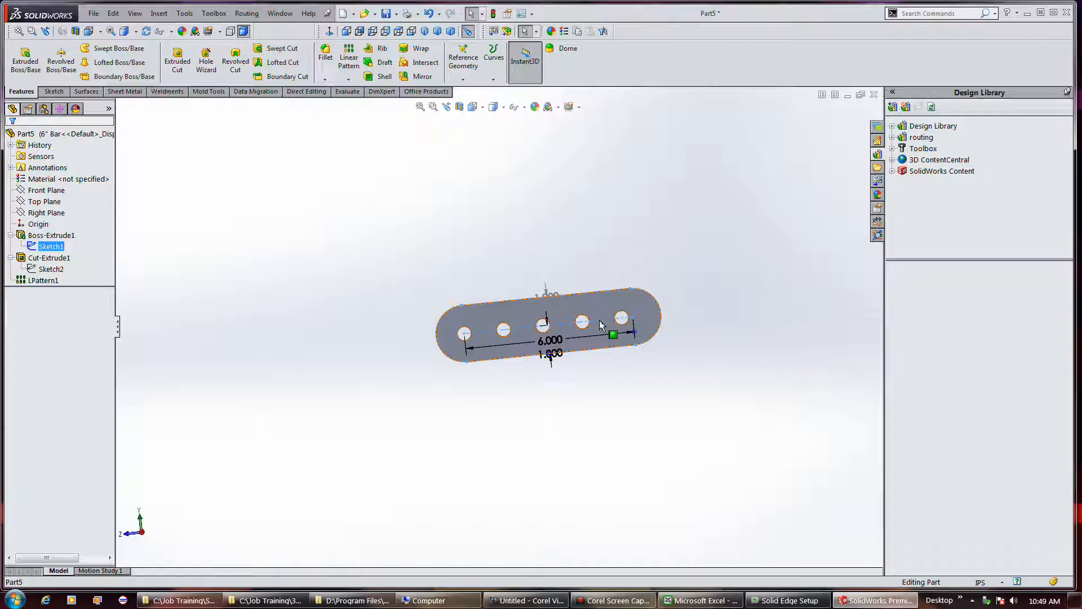
double_click(550, 353)
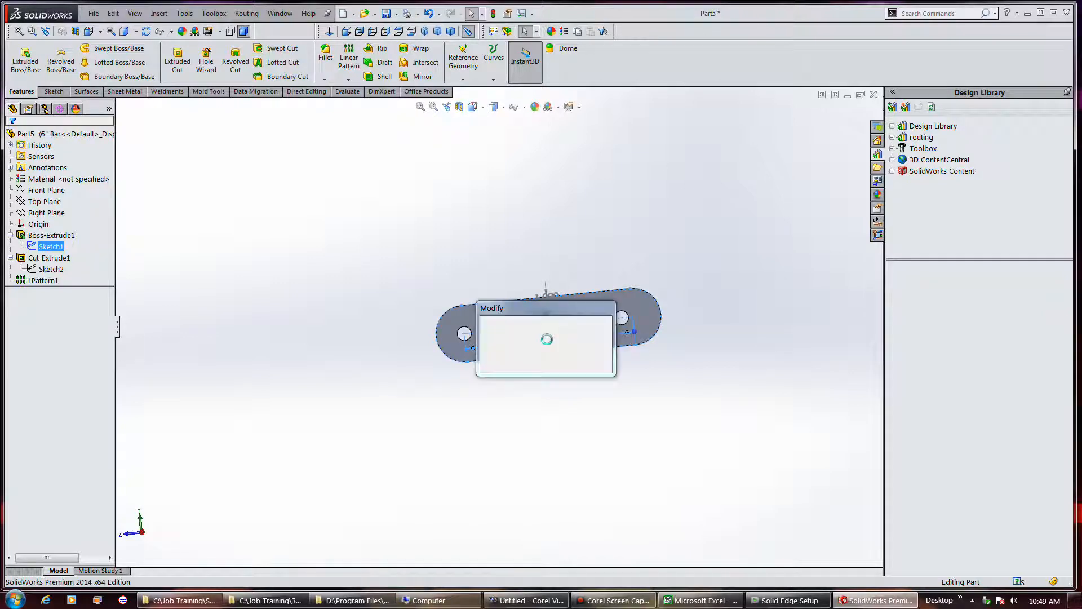
type("5.6")
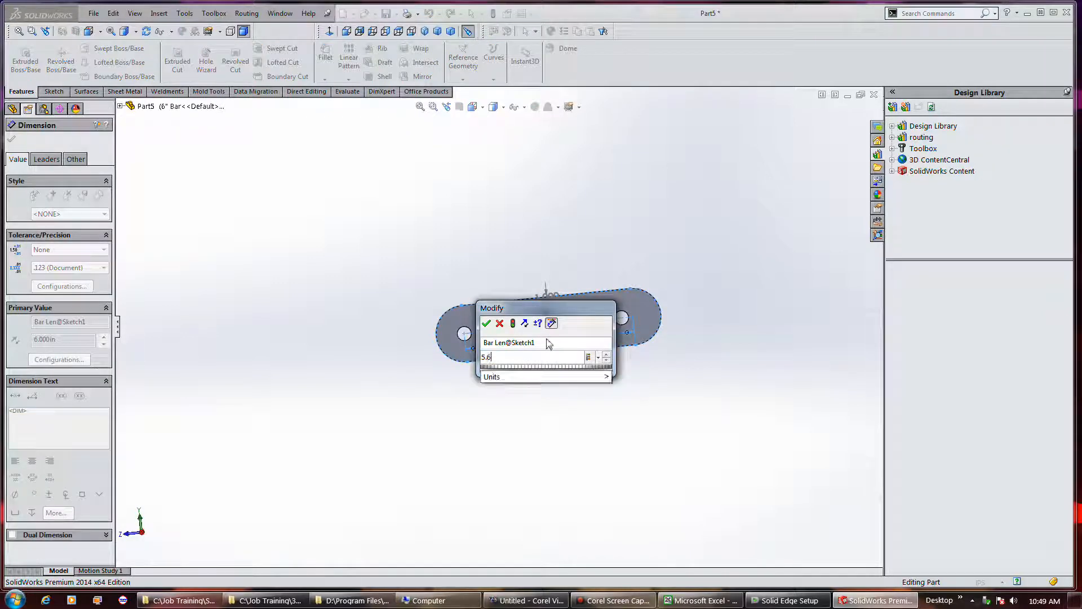
key("Return")
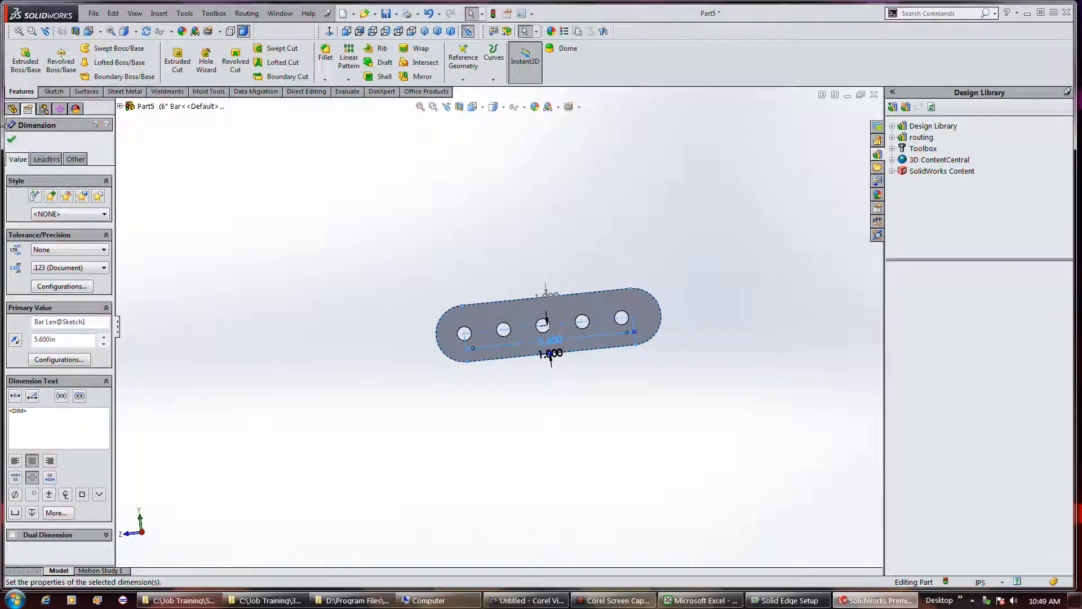
left_click(11, 139)
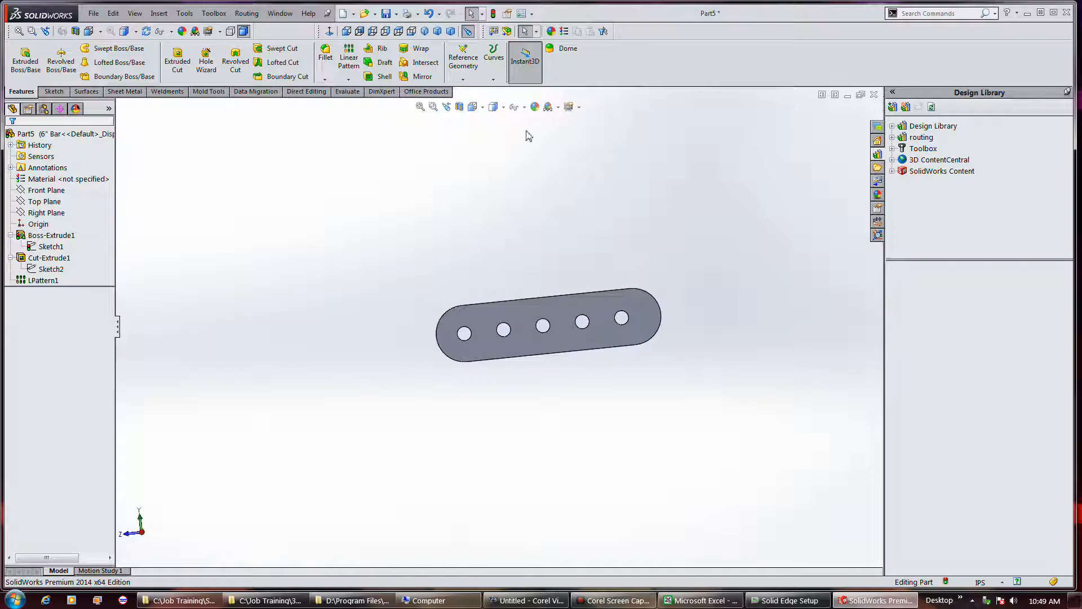
left_click(433, 15)
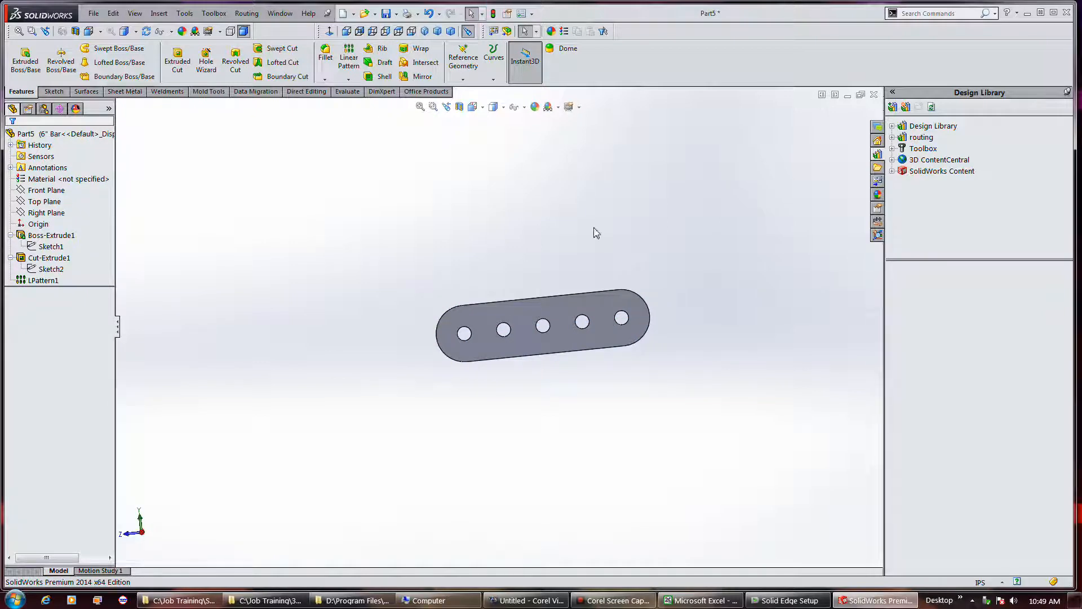
Compare the Default and 6" Bar configurations by activating each in turn, ending on 6" Bar
middle_click_drag(667, 319, 700, 270)
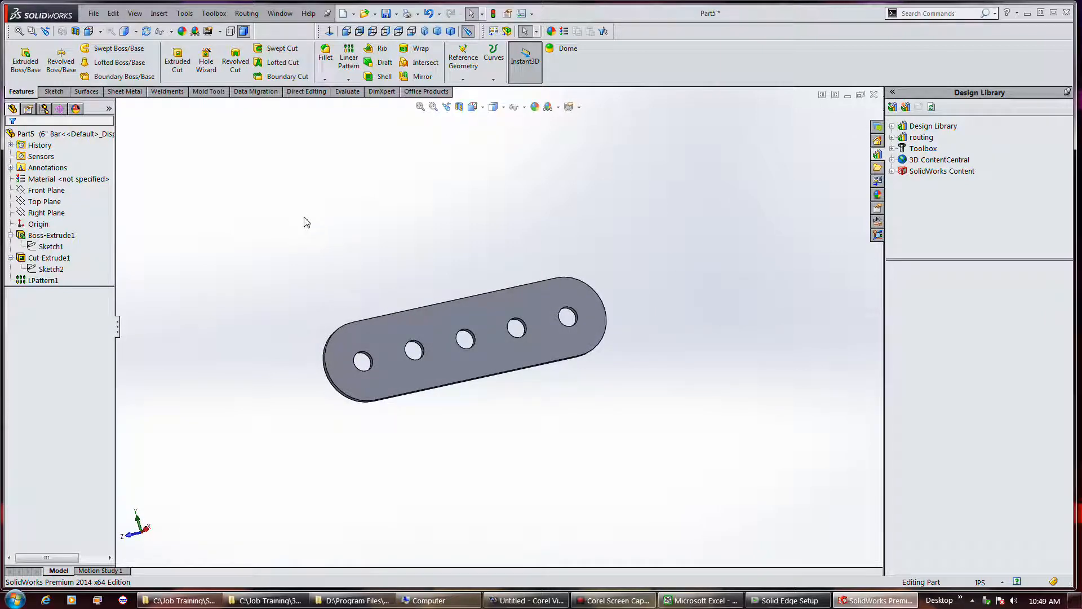
left_click(43, 109)
left_click(42, 158)
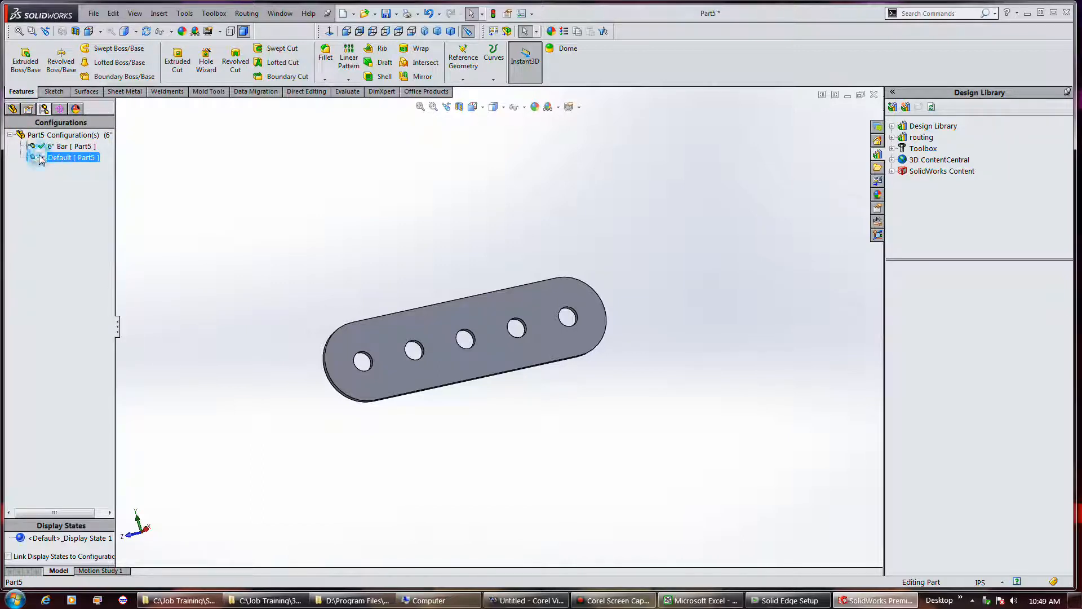
double_click(41, 158)
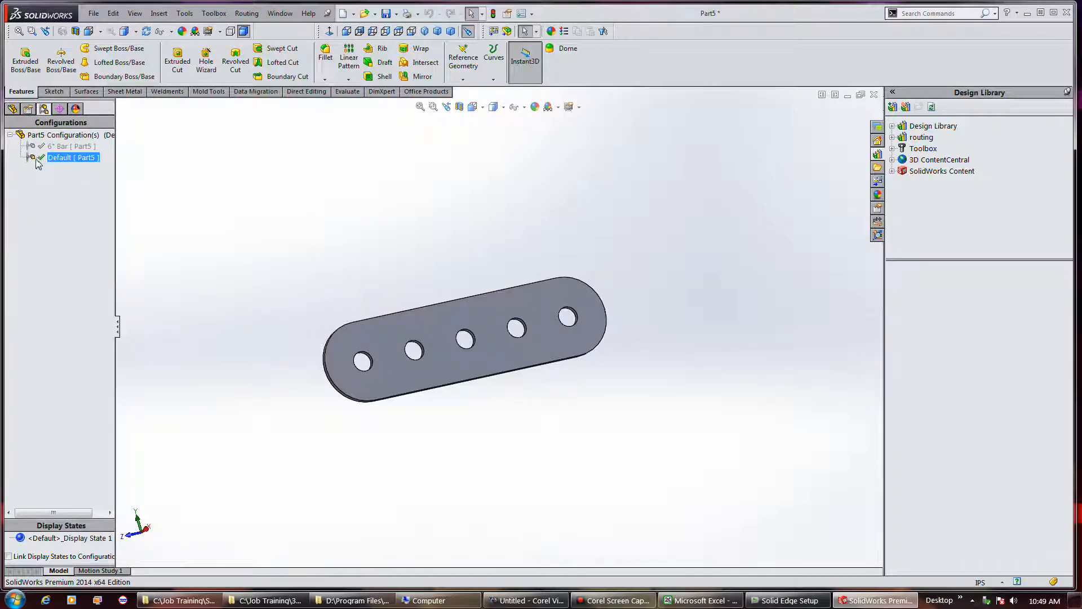
left_click(42, 147)
double_click(41, 146)
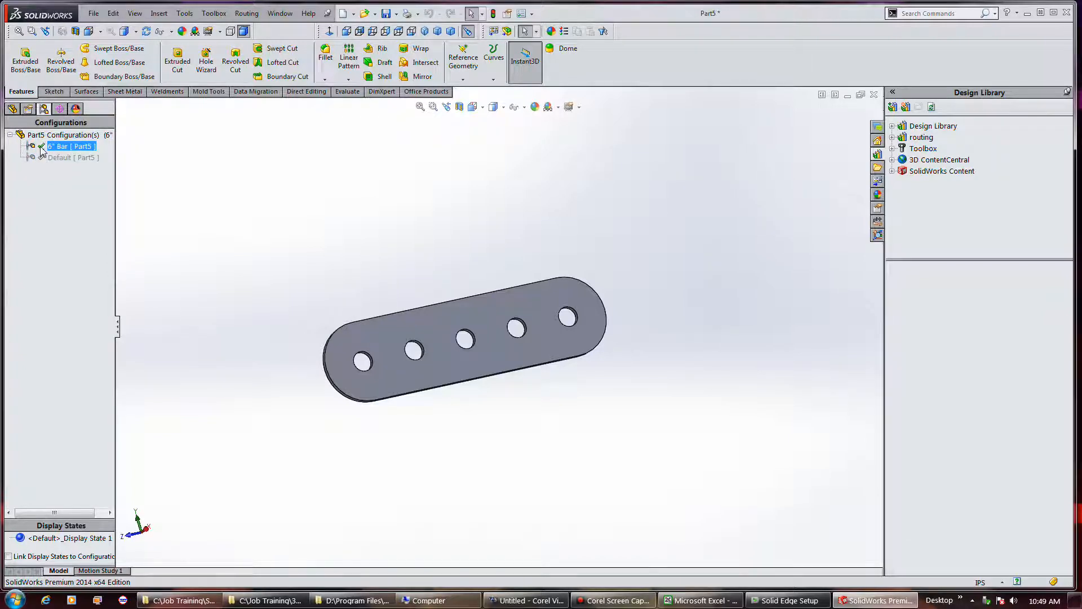
left_click(184, 214)
mouse_move(631, 602)
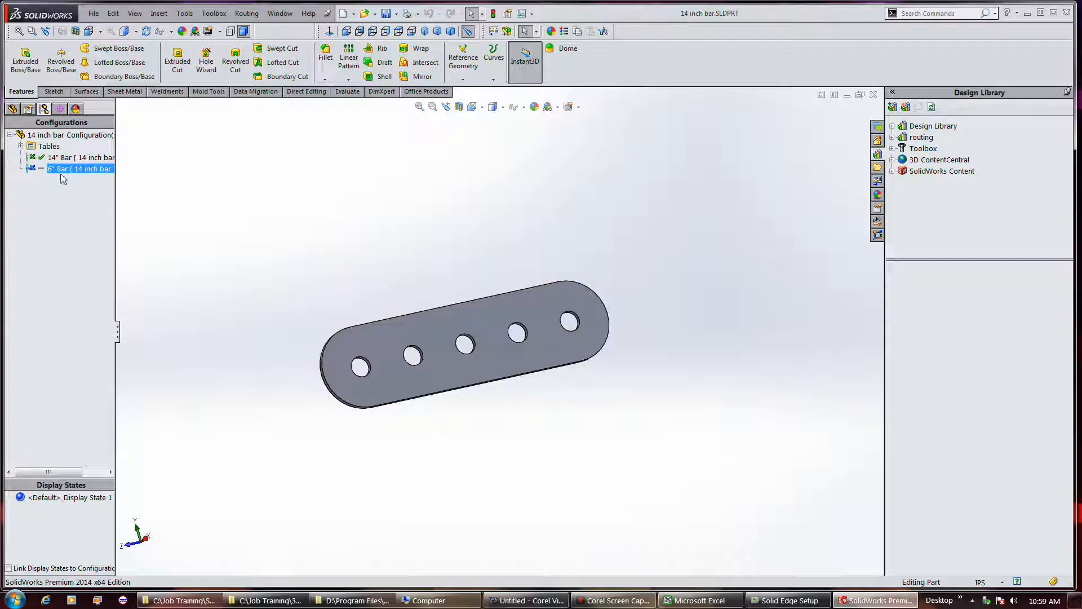
Set the base sketch's Bar Len dimension to 14 in for the 14" Bar configuration and exit the sketch
left_click(12, 108)
left_click(26, 248)
left_click(10, 235)
left_click(32, 248)
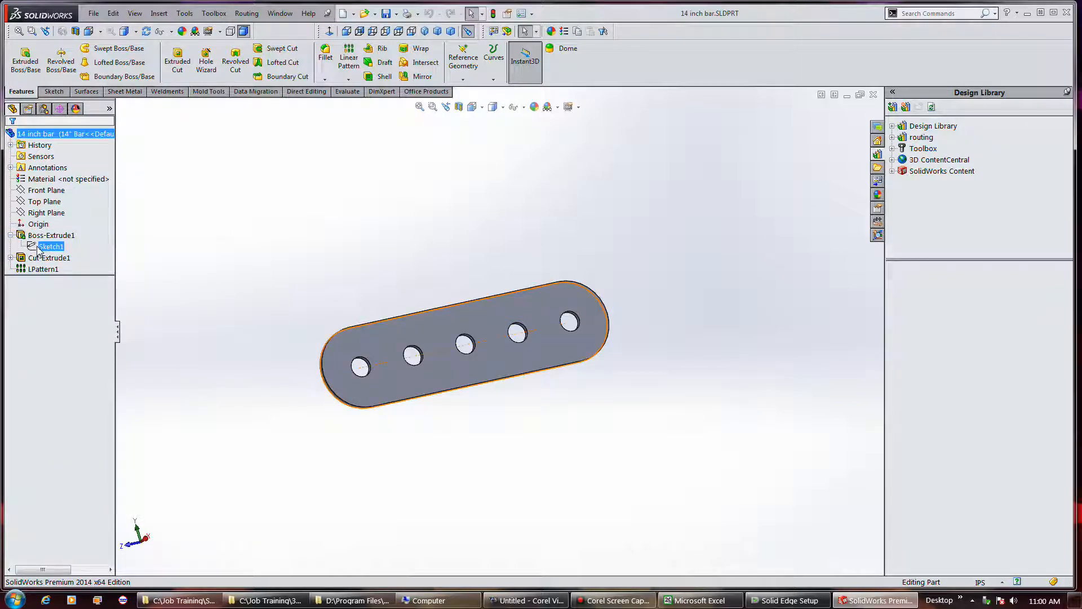
double_click(42, 247)
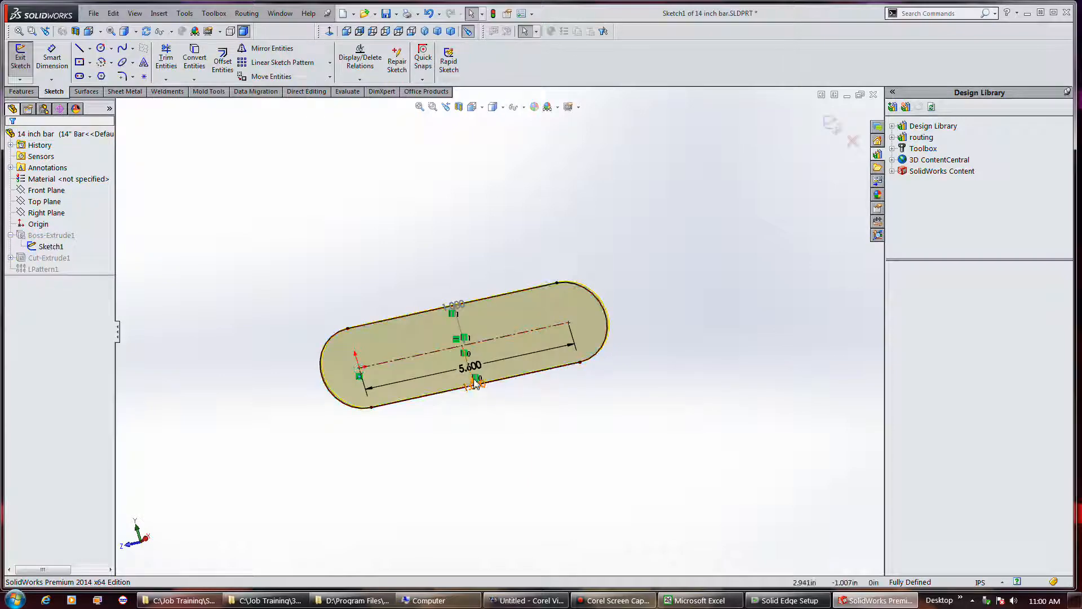
double_click(476, 376)
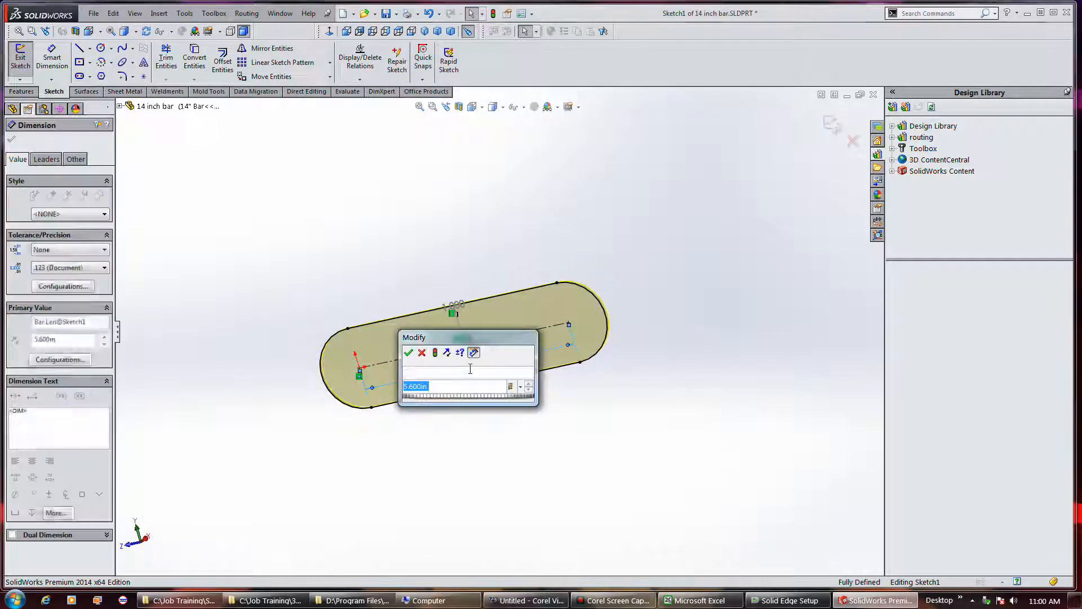
type("14")
key("Return")
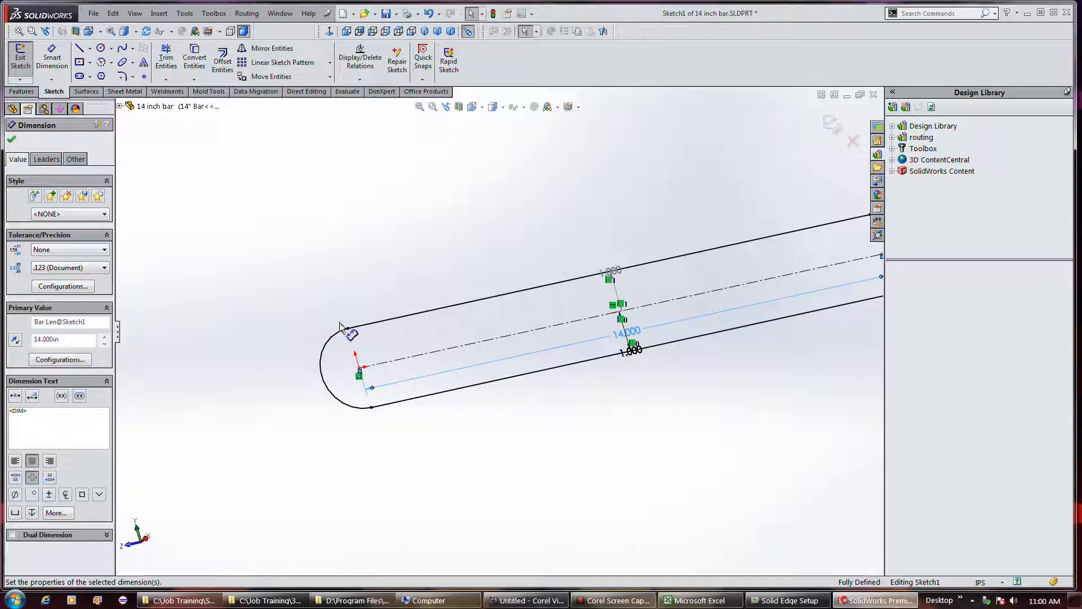
key("Escape")
left_click(46, 257)
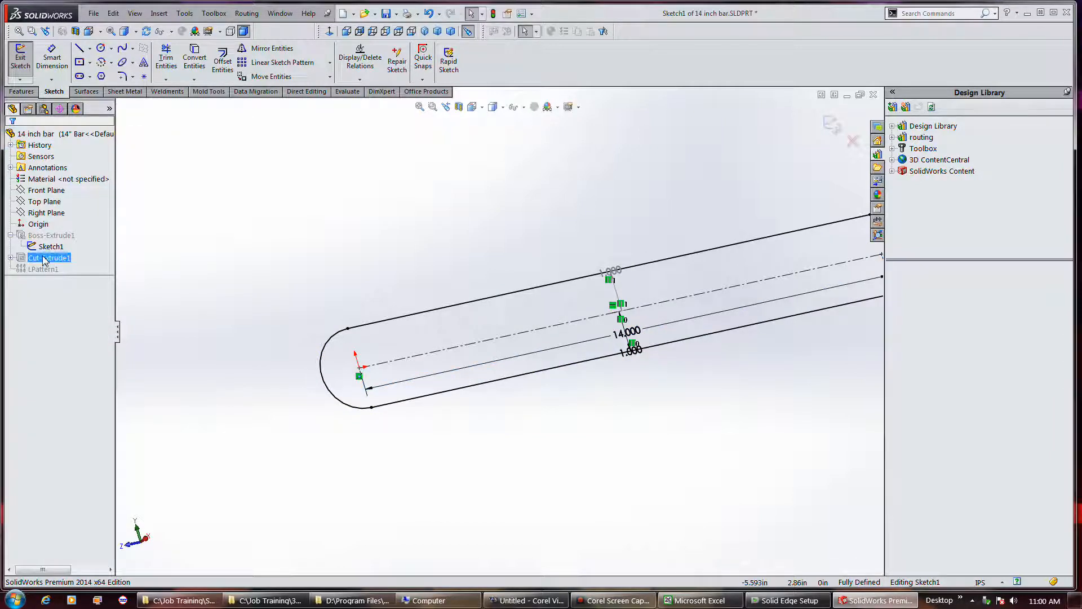
left_click(225, 285)
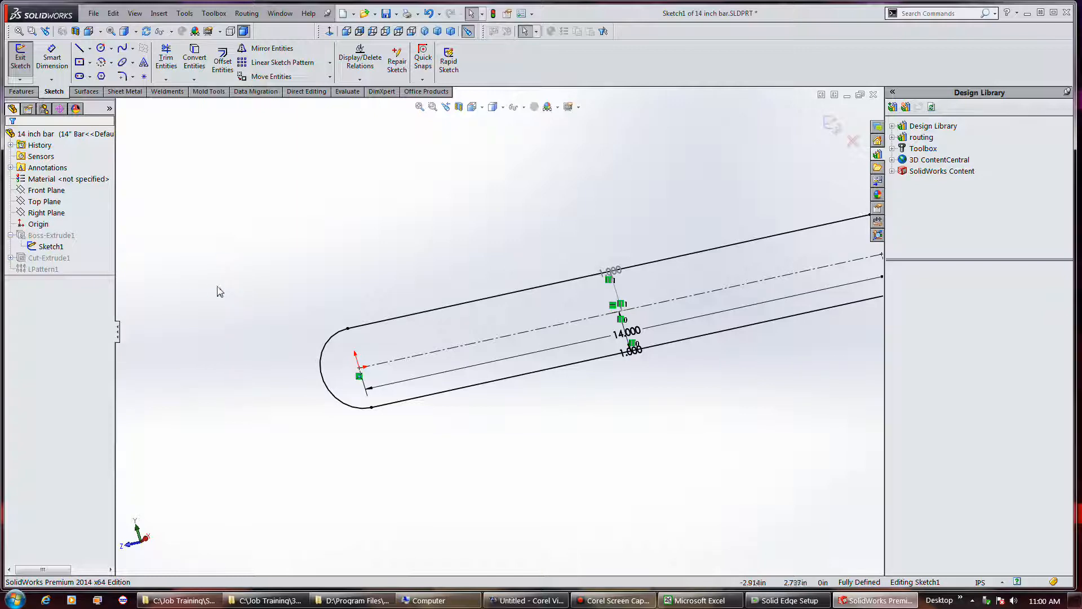
left_click(20, 58)
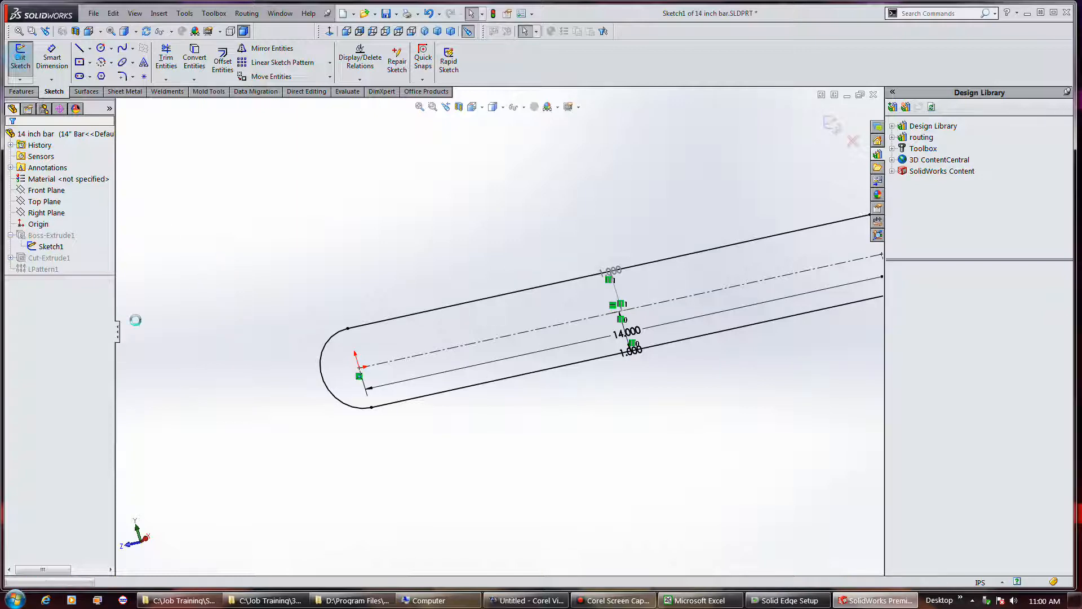
Set the bar's linear hole pattern to 11 instances for the 14" Bar configuration
left_click(43, 270)
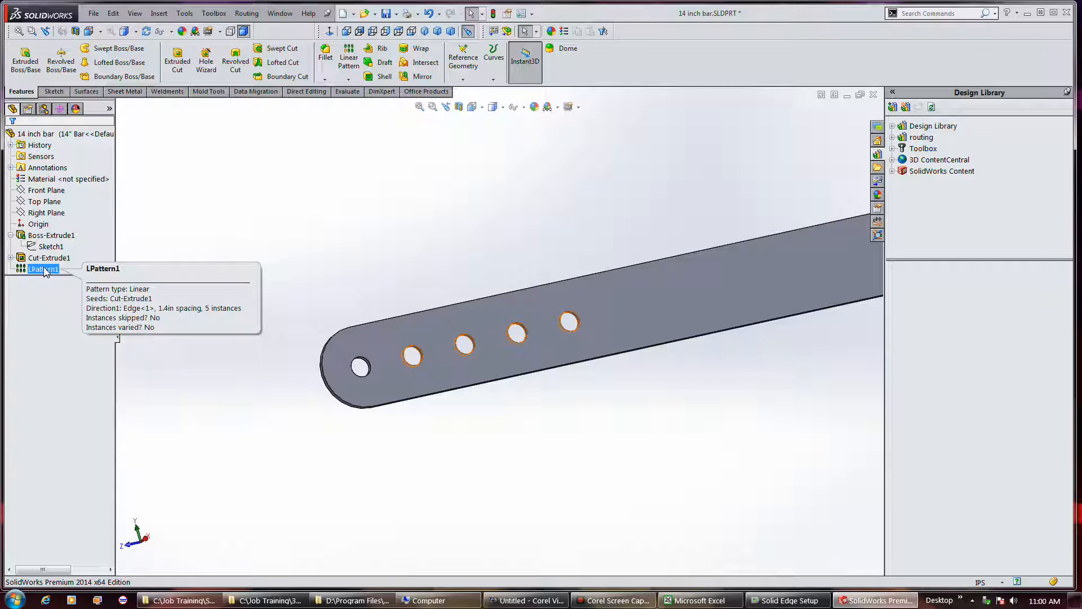
left_click(52, 235)
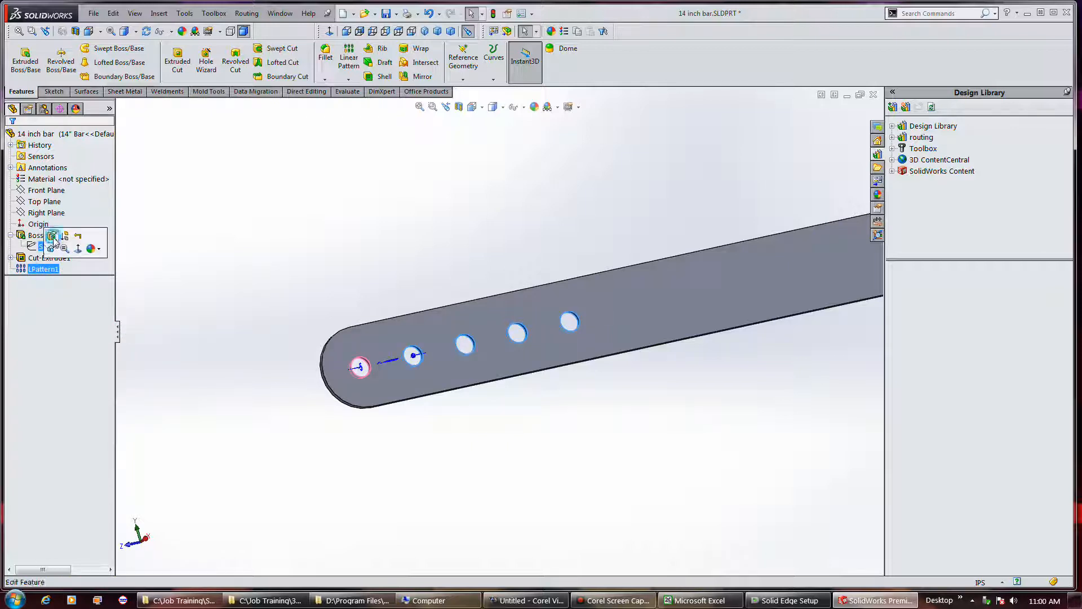
left_click(65, 217)
key("BackSpace")
type("11")
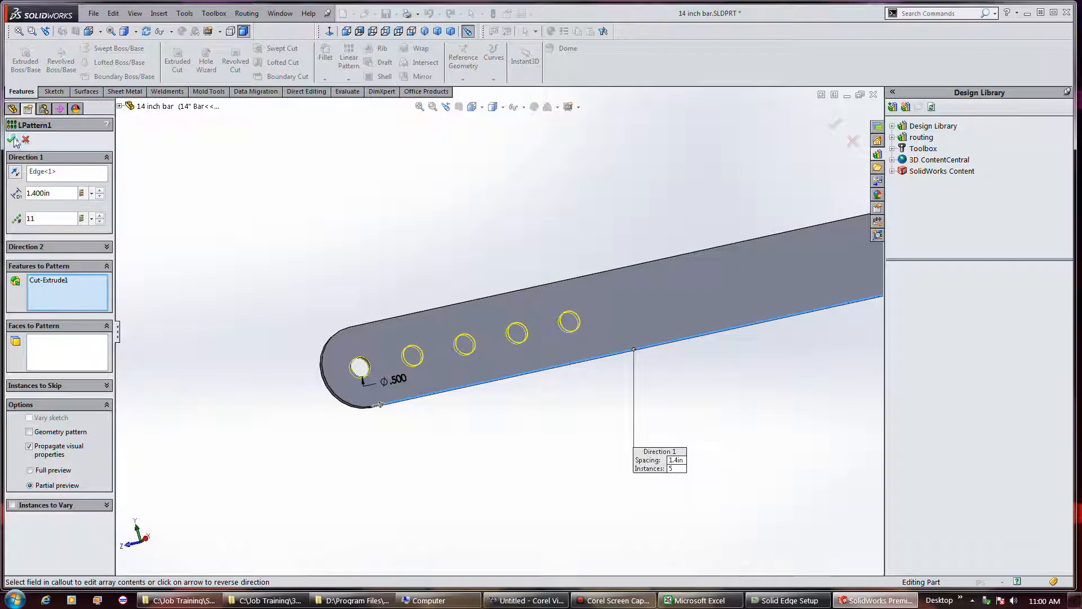
key("Return")
left_click(177, 274)
scroll(157, 320, "up", 2)
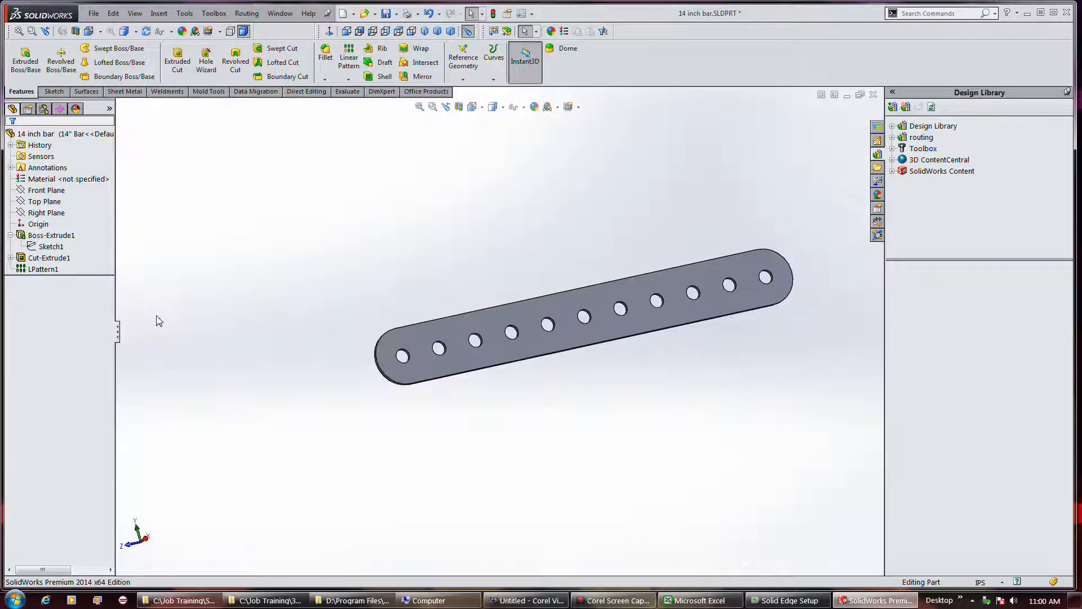
Save the bar part and switch to the open Assembly 2 document
left_click(385, 13)
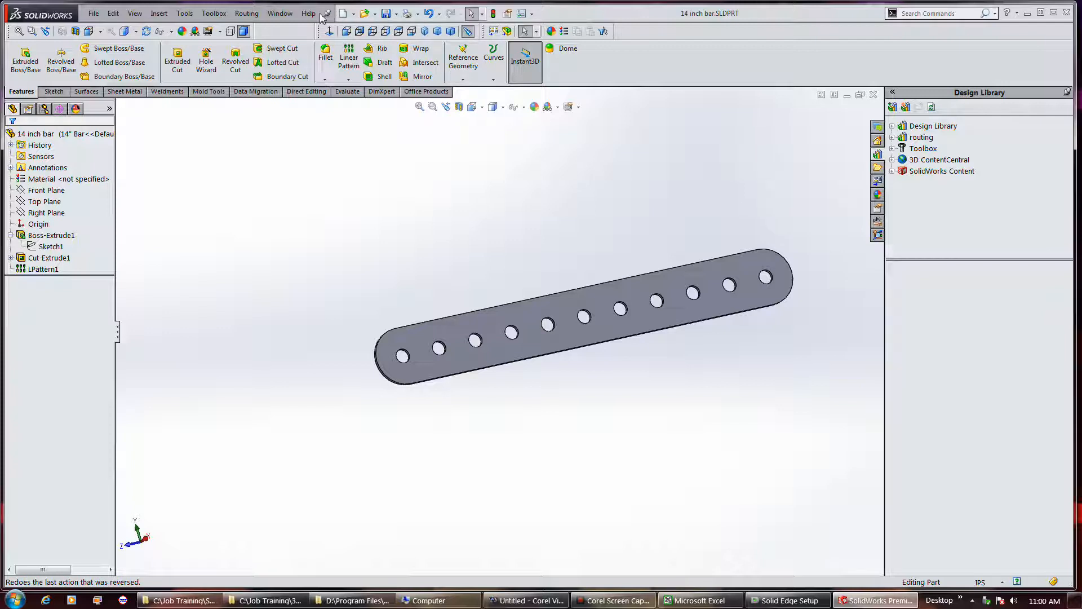
left_click(280, 13)
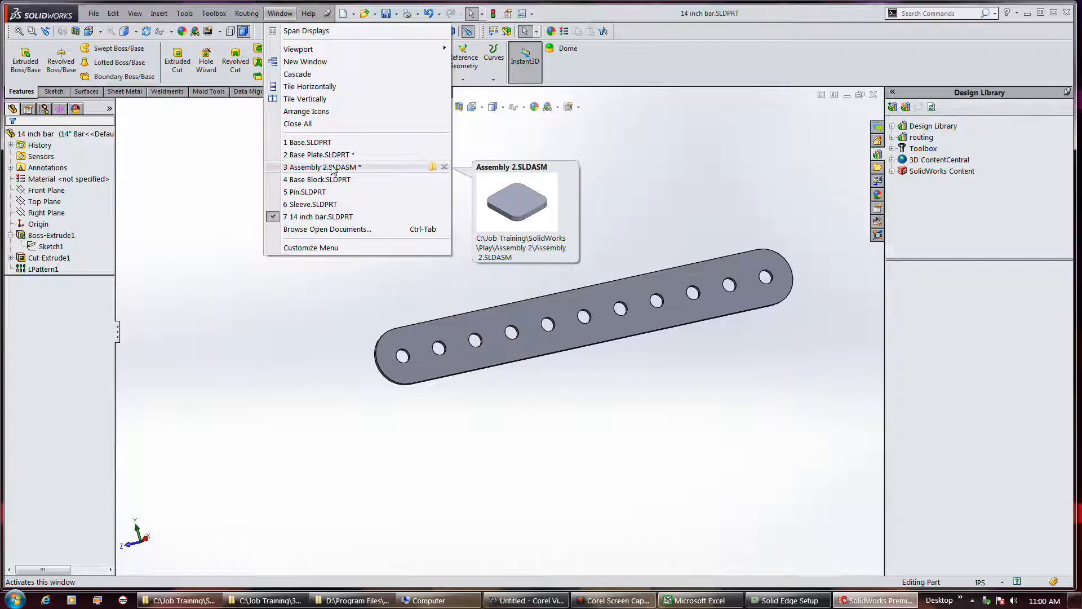
left_click(333, 167)
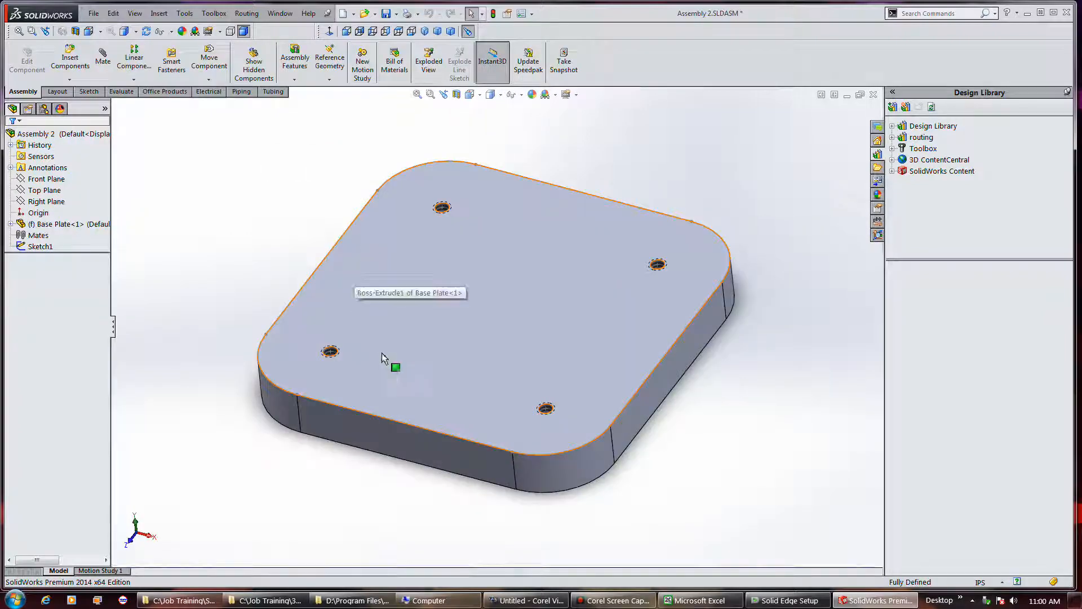
scroll(381, 346, "up", 4)
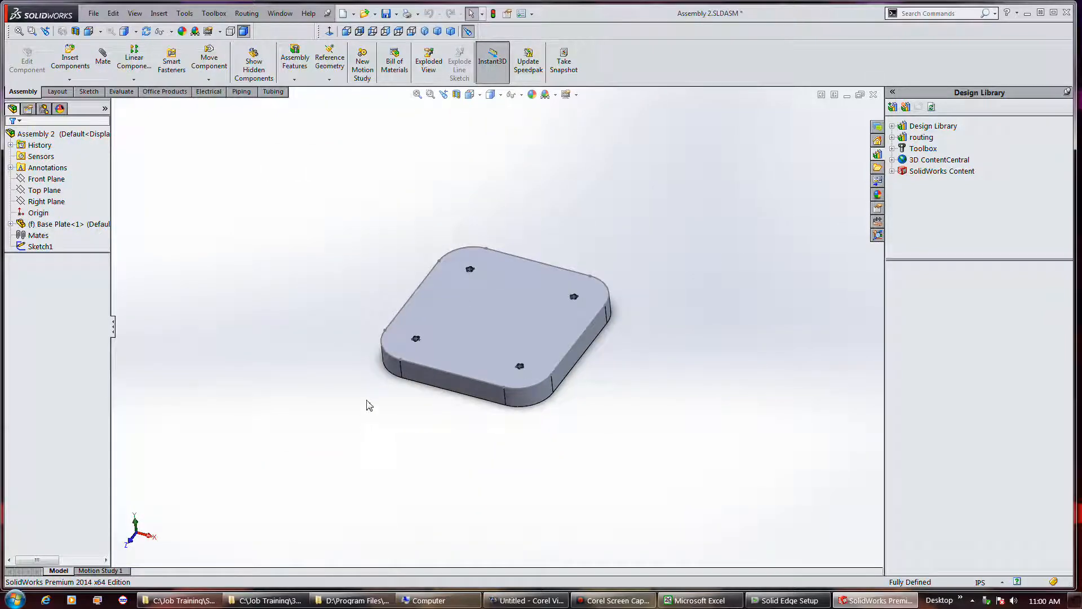